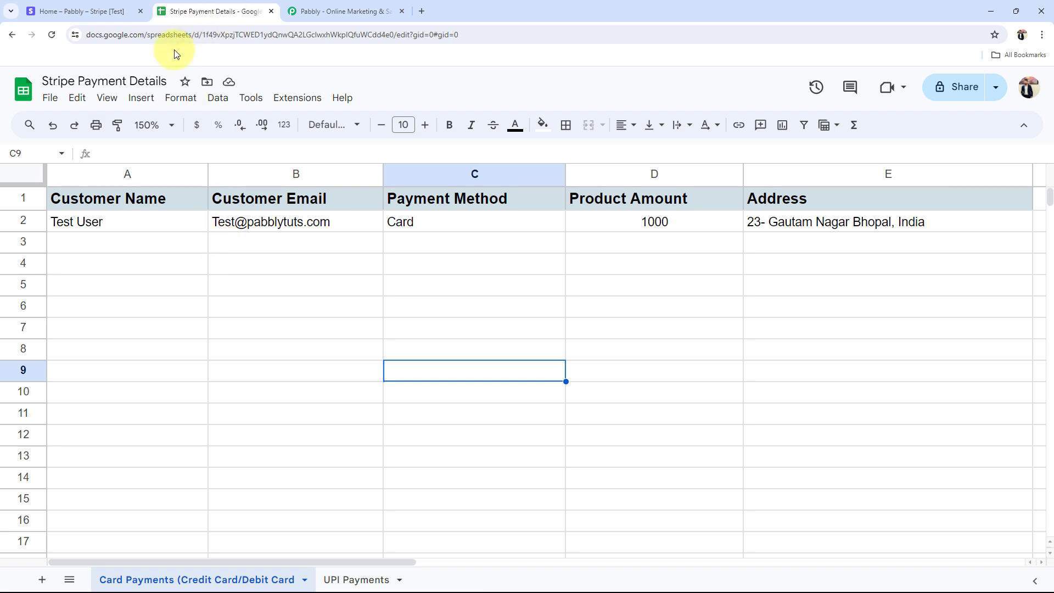
# Step: Switch from the Stripe Payment Details sheet to the Stripe test dashboard tab
pyautogui.click(77, 11)
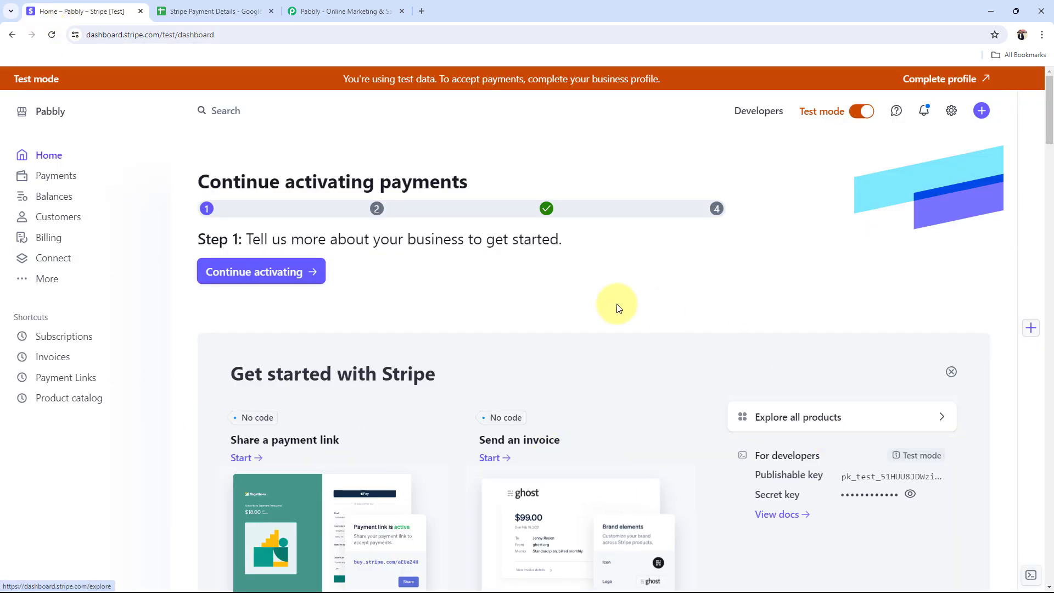
# Step: On the Pabbly website, close the discount popup and sign in to reach All Pabbly Apps
pyautogui.click(340, 11)
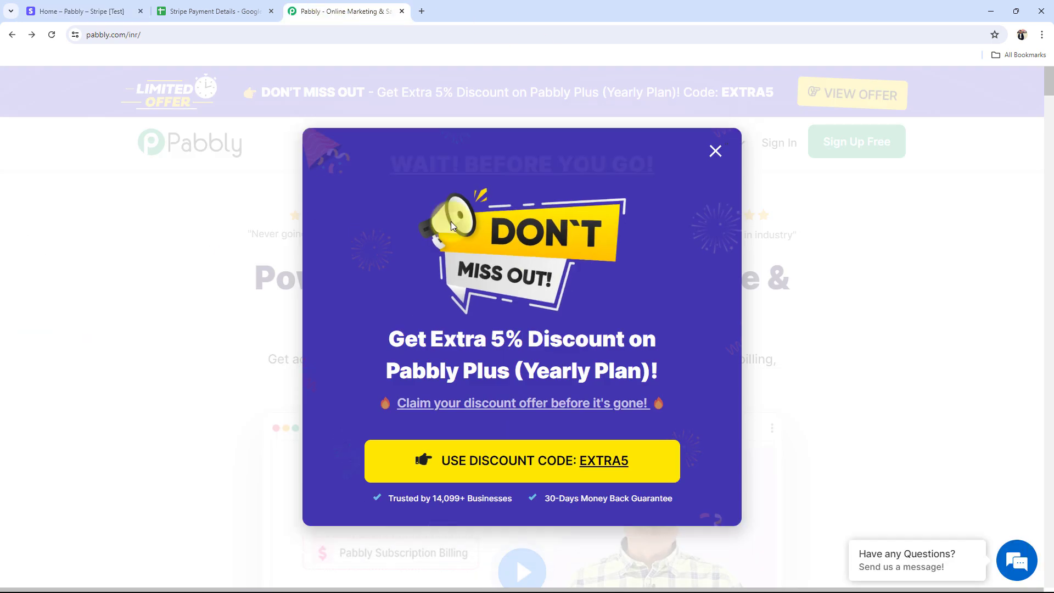
pyautogui.click(715, 151)
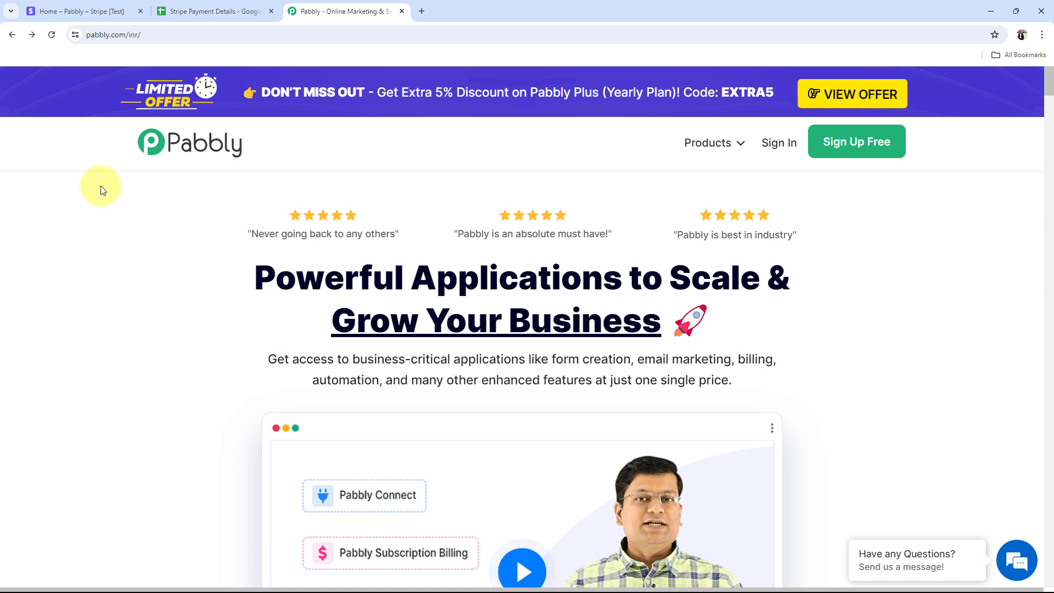
pyautogui.click(860, 144)
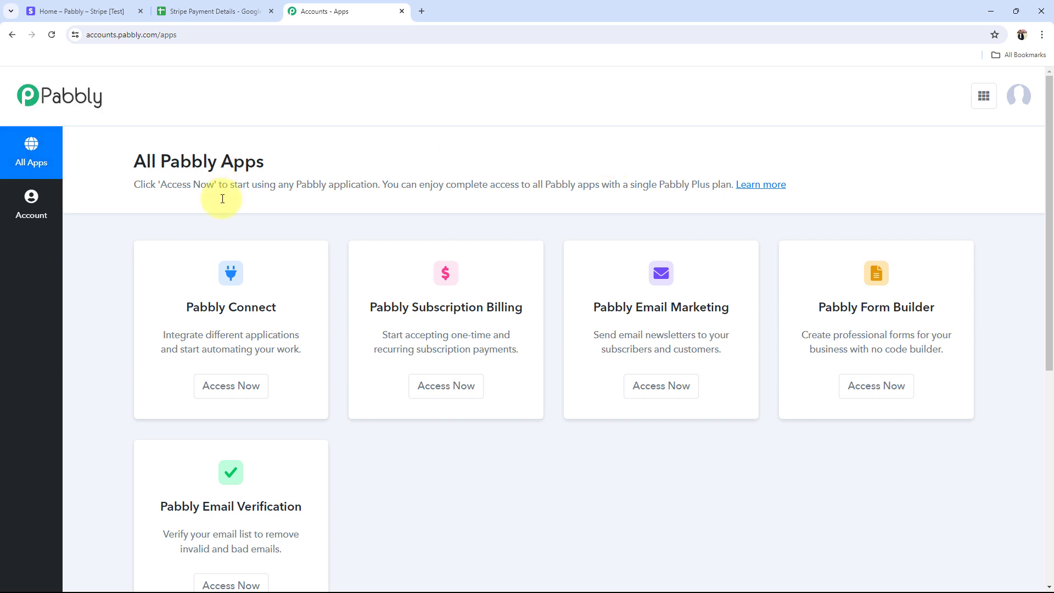
# Step: Launch Pabbly Connect from the apps list to open its Dashboard showing 2990 tasks remaining
pyautogui.moveTo(186, 307); pyautogui.dragTo(273, 307)
pyautogui.click(231, 379)
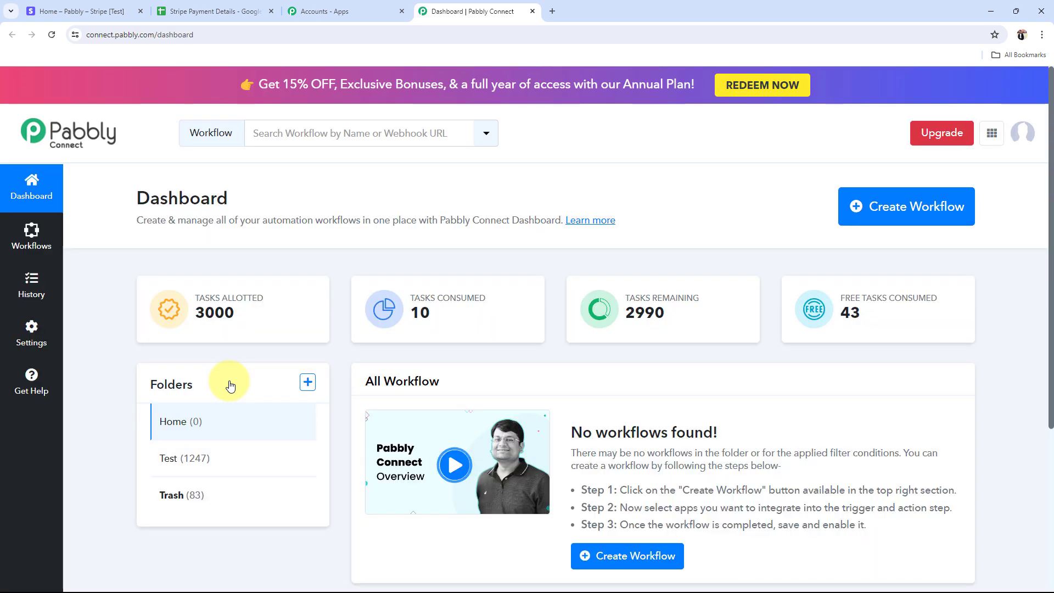
pyautogui.moveTo(105, 200); pyautogui.dragTo(295, 215)
pyautogui.click(307, 202)
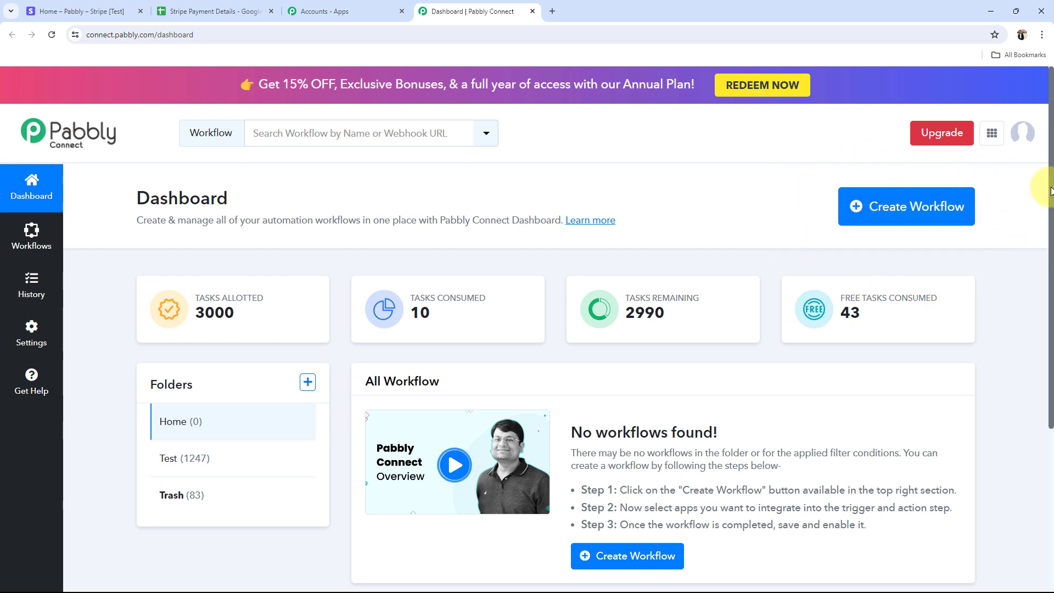
# Step: Create the workflow 'Add Stripe Payment Details in Google Sheets' with pasted name, keeping folder Home
pyautogui.click(941, 221)
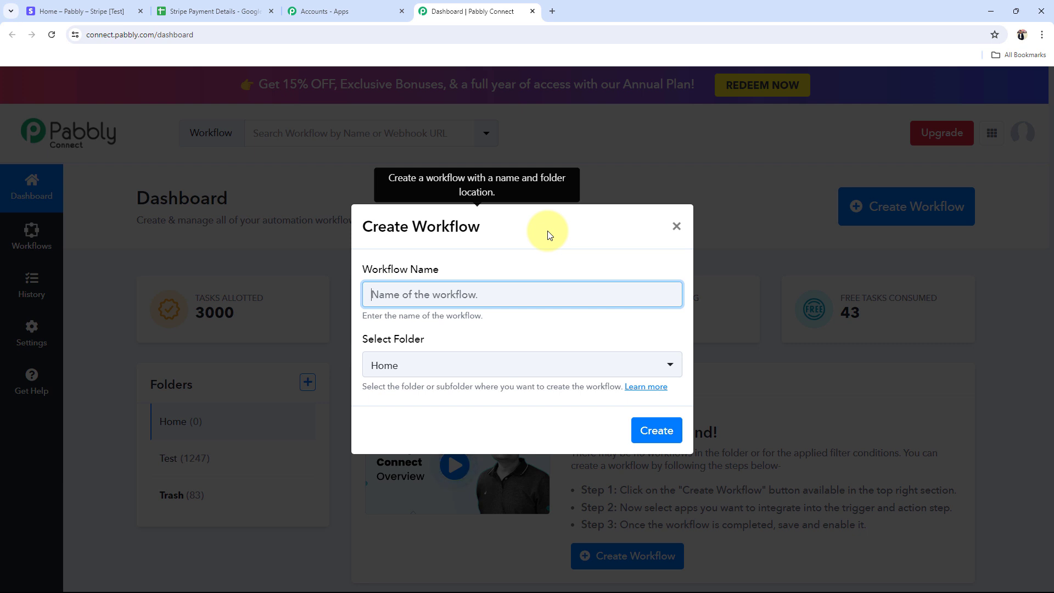
pyautogui.write('Add Stripe Payment Details in Google Sheets')
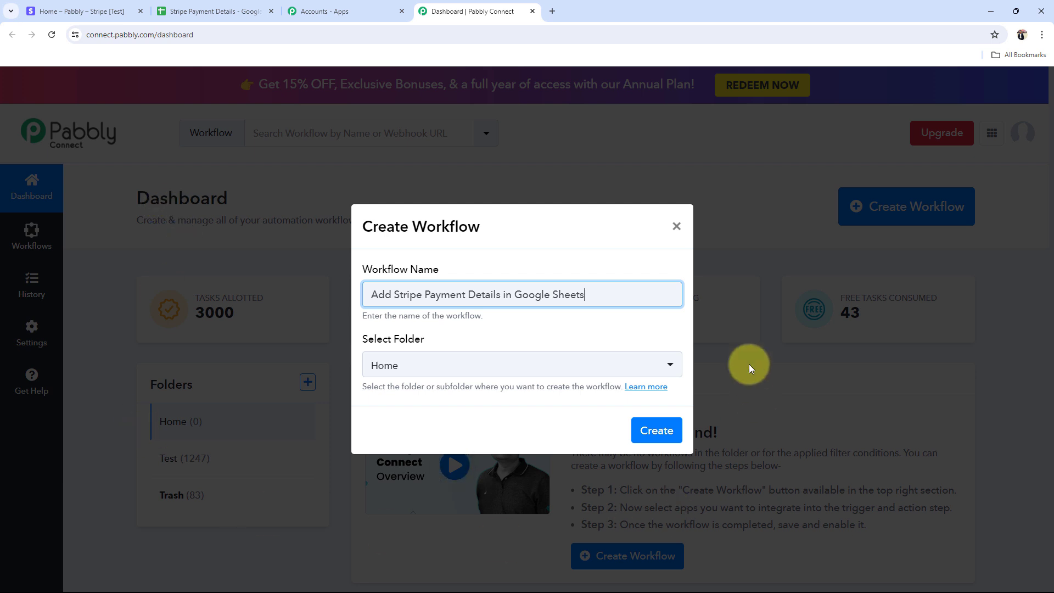
pyautogui.click(432, 365)
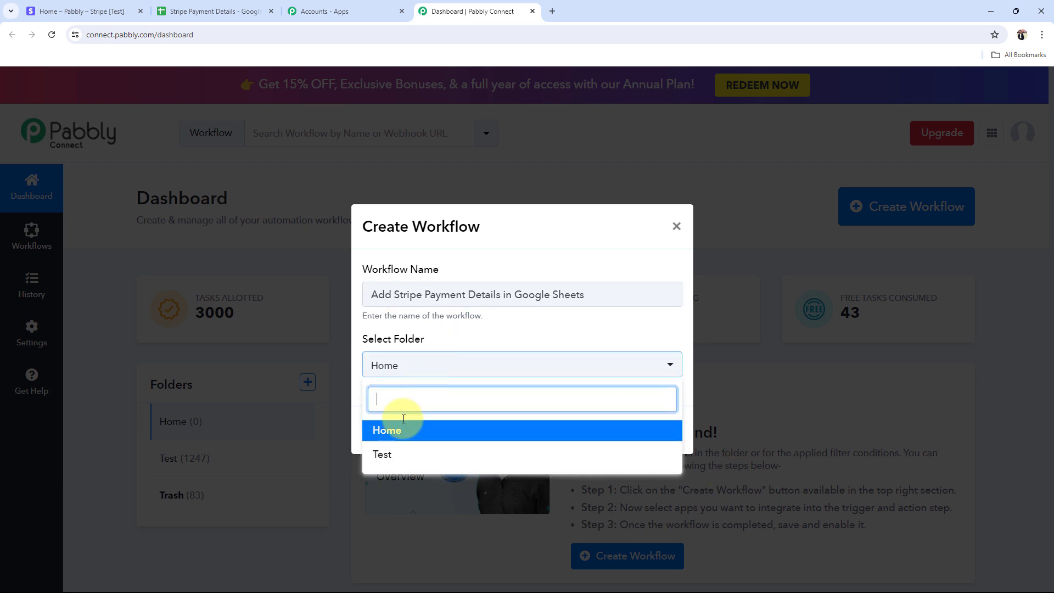
pyautogui.click(388, 431)
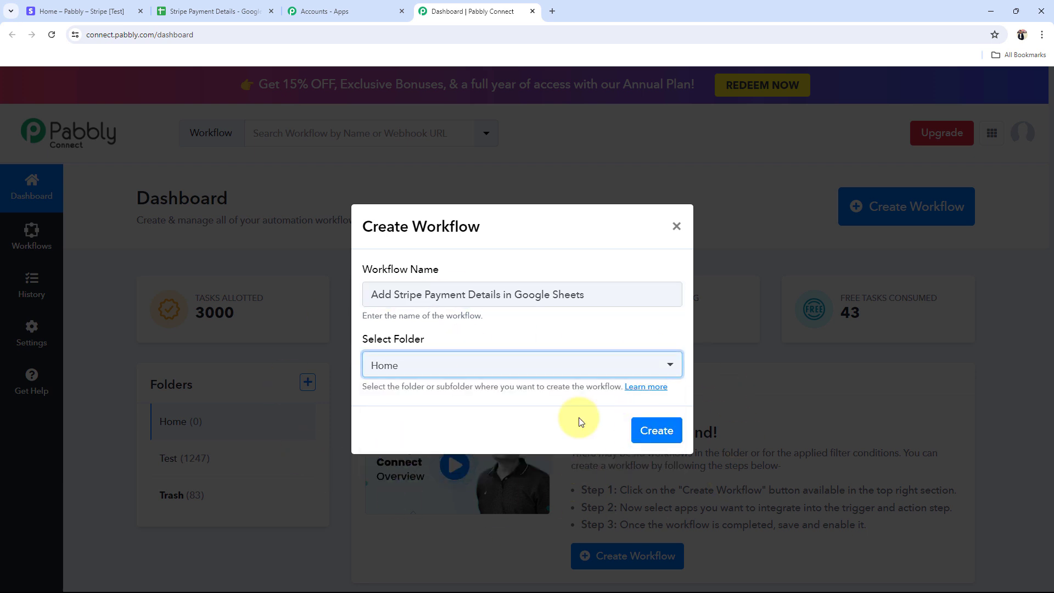
pyautogui.click(651, 430)
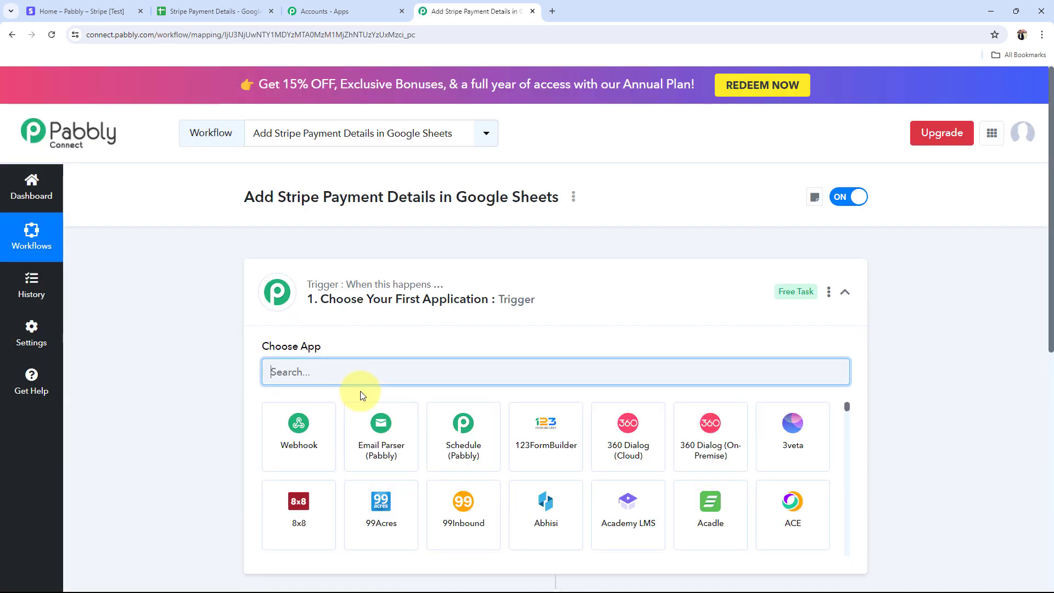
# Step: Collapse the workflow's empty trigger step and switch to the Stripe test dashboard tab
pyautogui.click(566, 306)
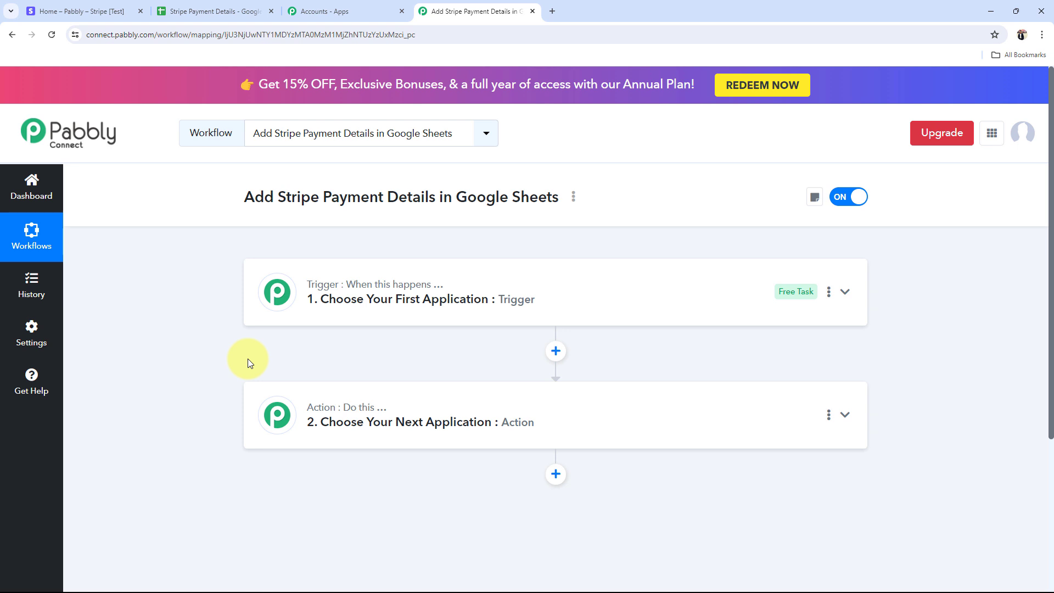
pyautogui.click(78, 11)
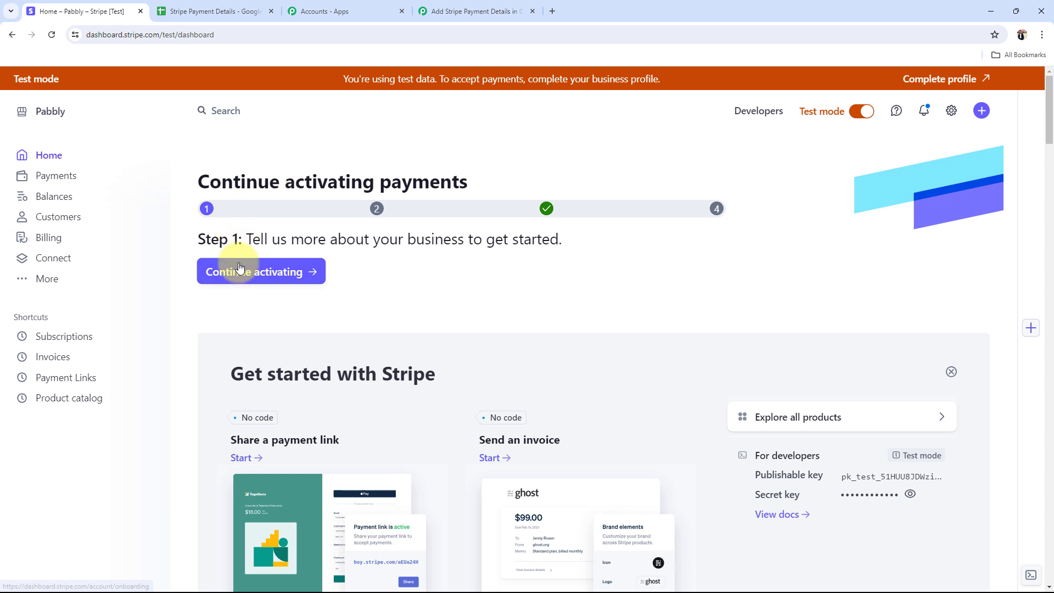
# Step: Look over the Stripe Payment Details sheet's empty rows, selecting cells A3, A4, B4 and B6
pyautogui.click(215, 12)
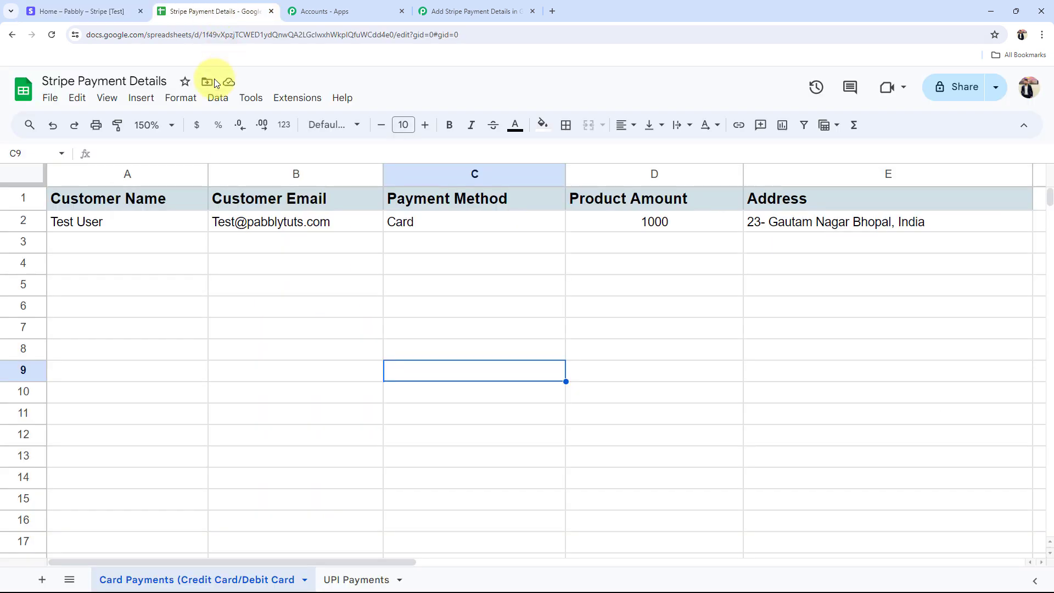
pyautogui.click(112, 243)
pyautogui.click(115, 265)
pyautogui.click(258, 266)
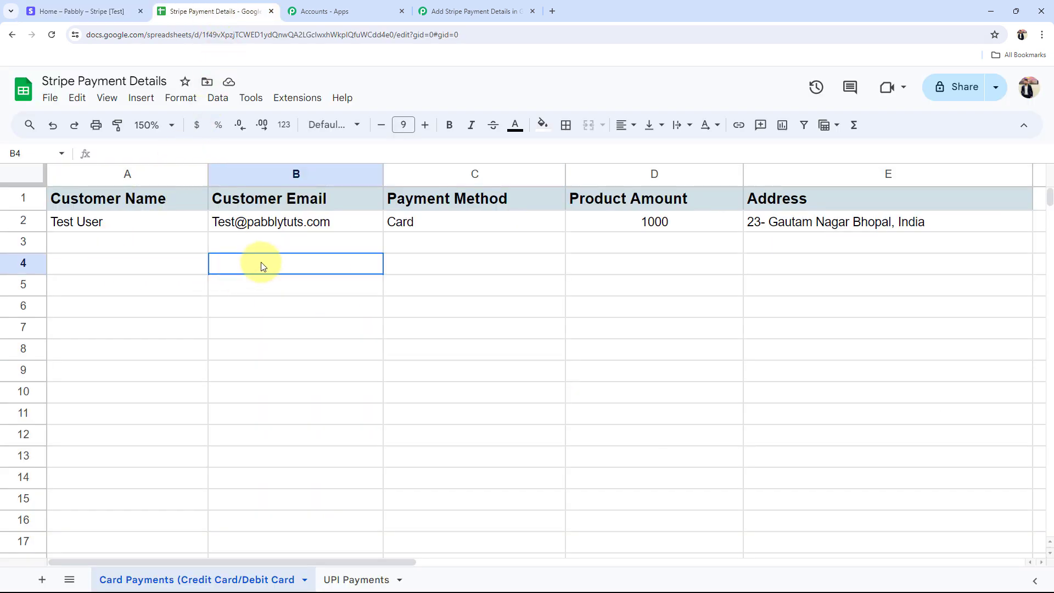
pyautogui.click(256, 322)
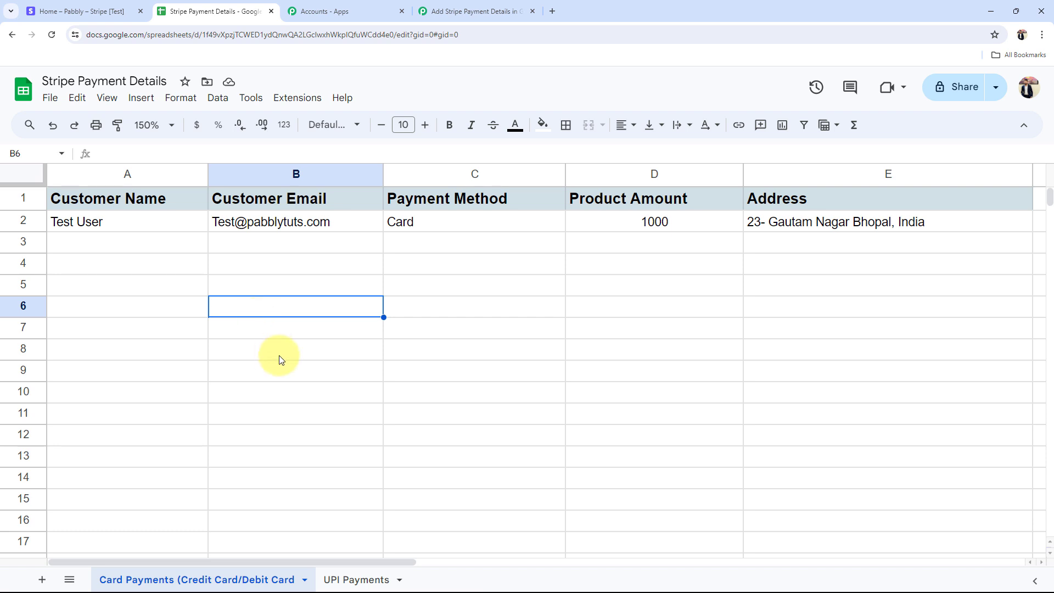
# Step: Glance at the Stripe dashboard, recheck sheet cells A3 and C3, then return to Pabbly Connect
pyautogui.click(82, 13)
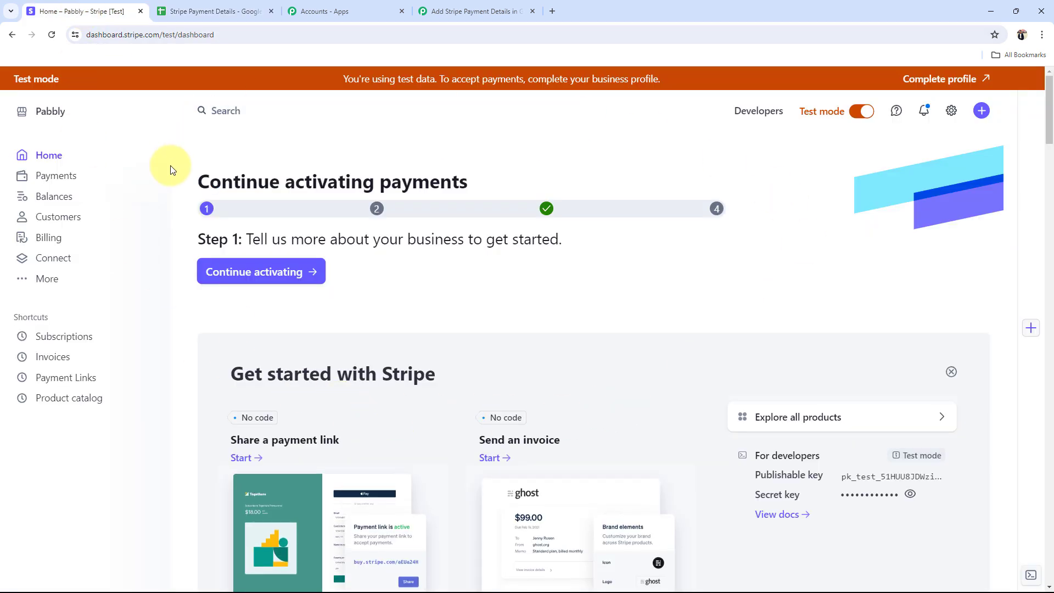
pyautogui.click(203, 11)
pyautogui.click(142, 243)
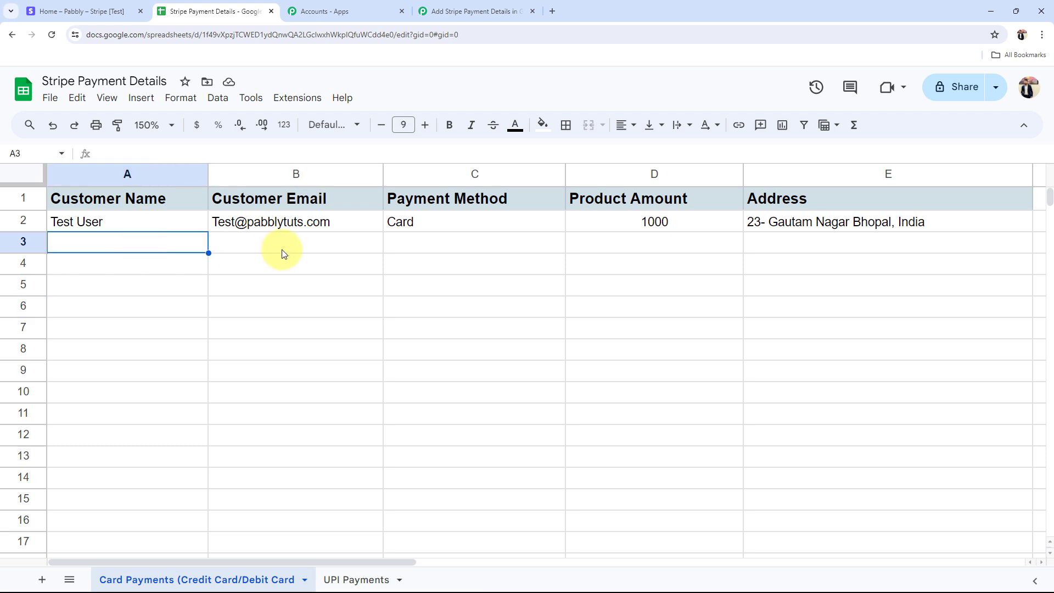
pyautogui.click(413, 244)
pyautogui.click(439, 11)
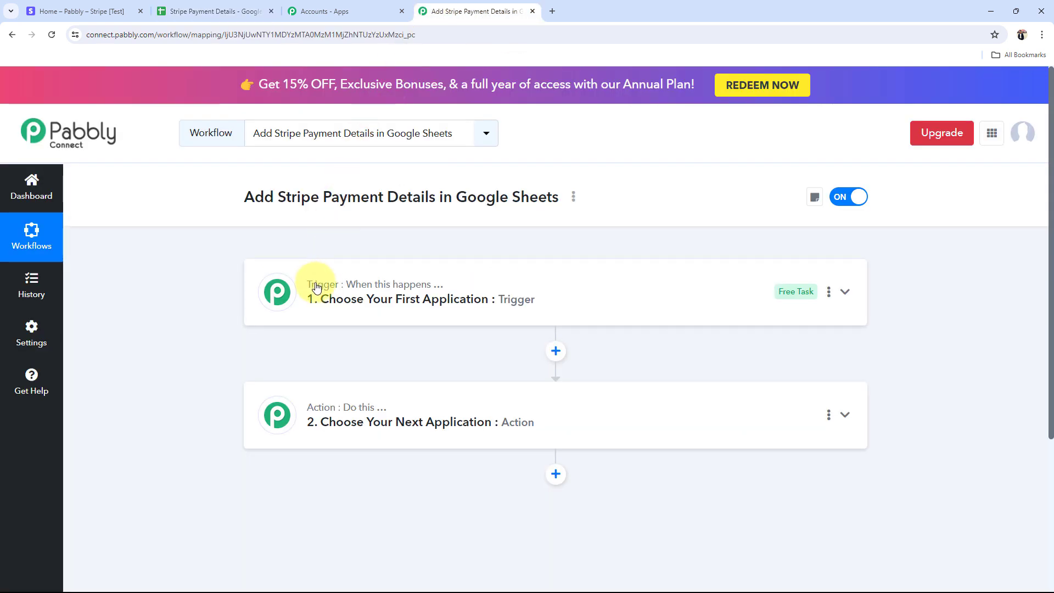
# Step: Set the trigger to Stripe with the New Charge event, then collapse it and expand the action step
pyautogui.click(343, 297)
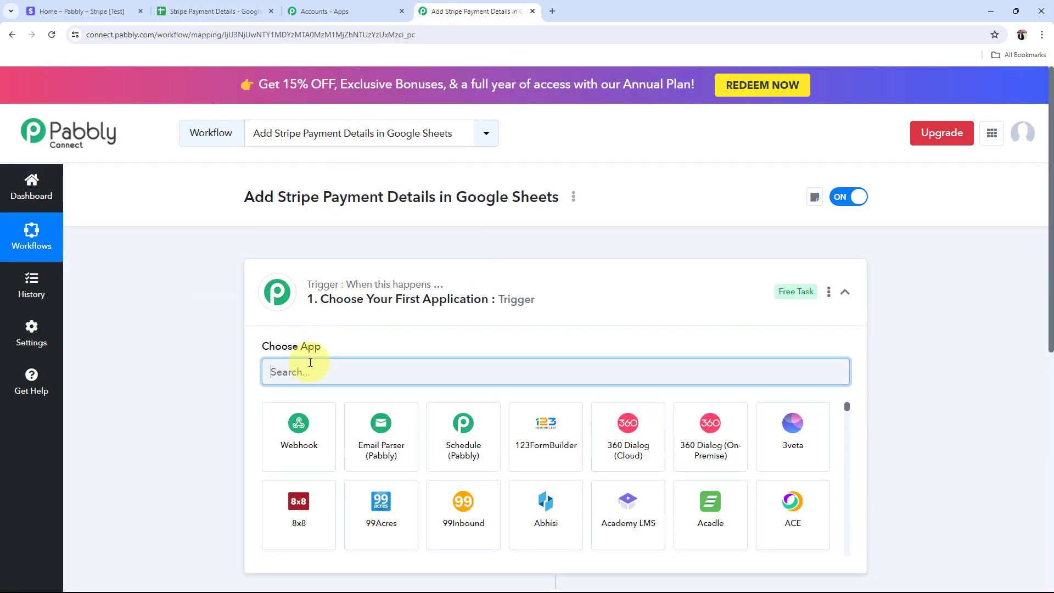
pyautogui.write('Stri')
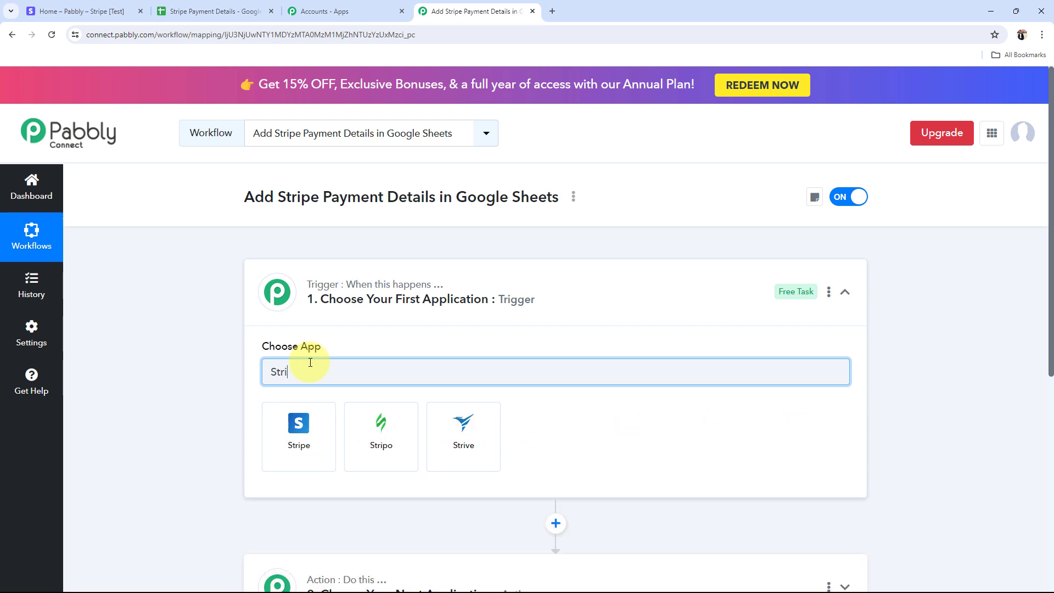
pyautogui.write('pe')
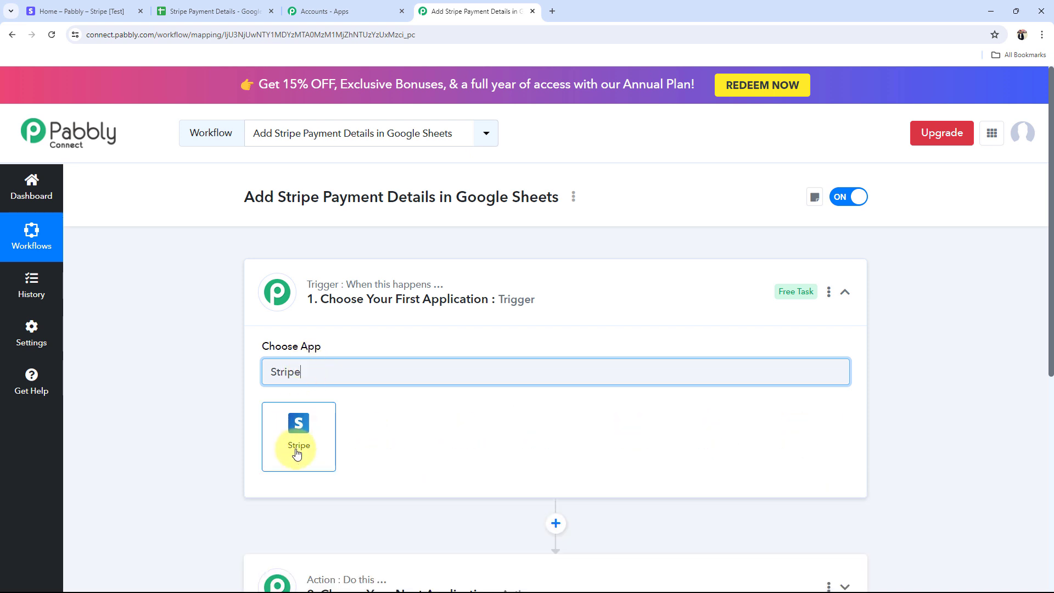
pyautogui.click(298, 453)
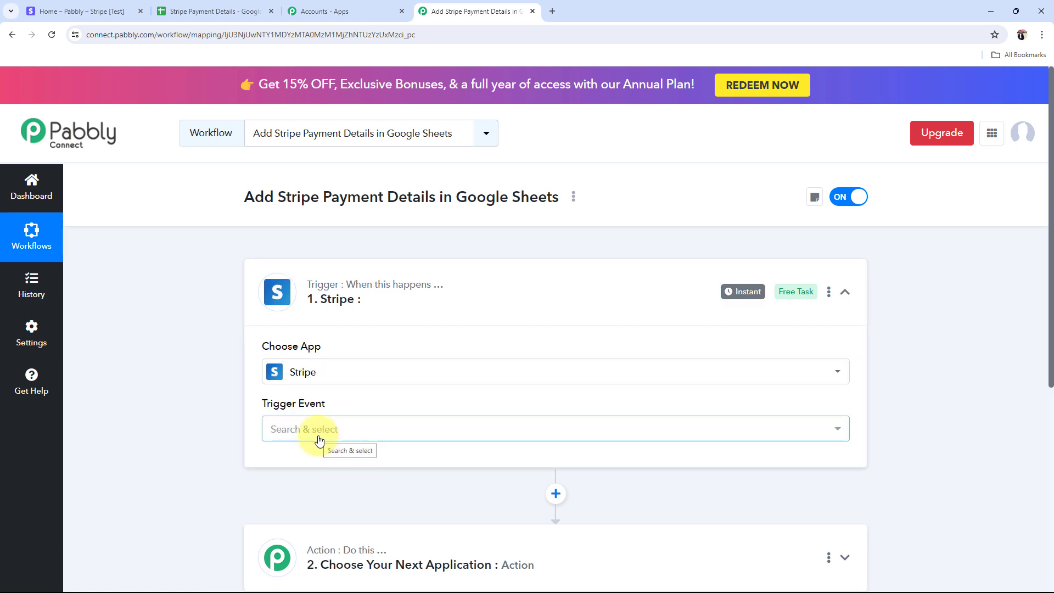
pyautogui.click(317, 437)
pyautogui.click(330, 310)
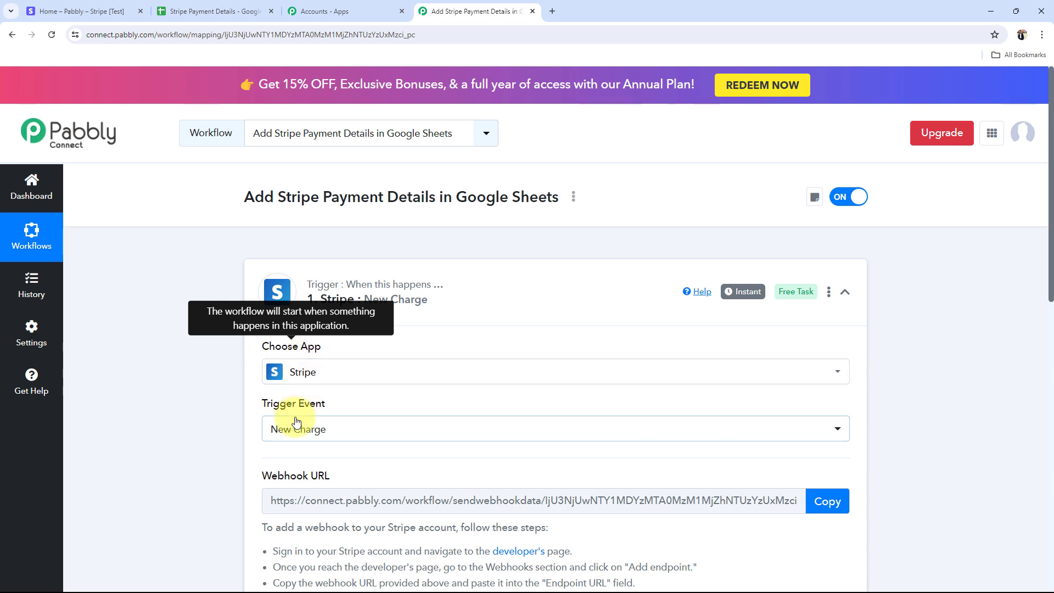
pyautogui.click(551, 310)
pyautogui.click(403, 407)
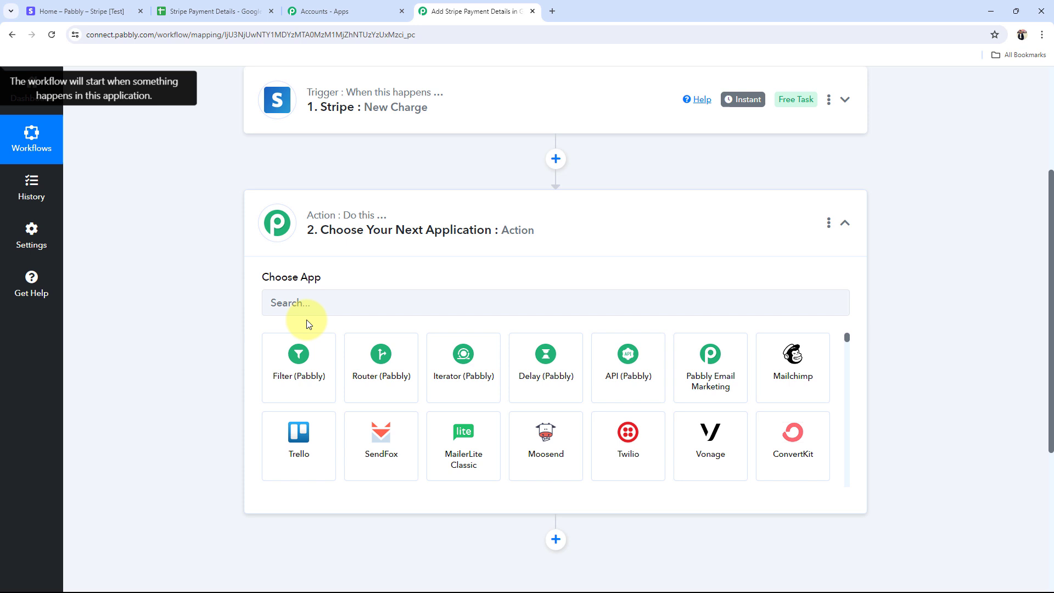
# Step: Choose Google Sheets as the action app with the Add New Row event, then collapse the step
pyautogui.click(308, 308)
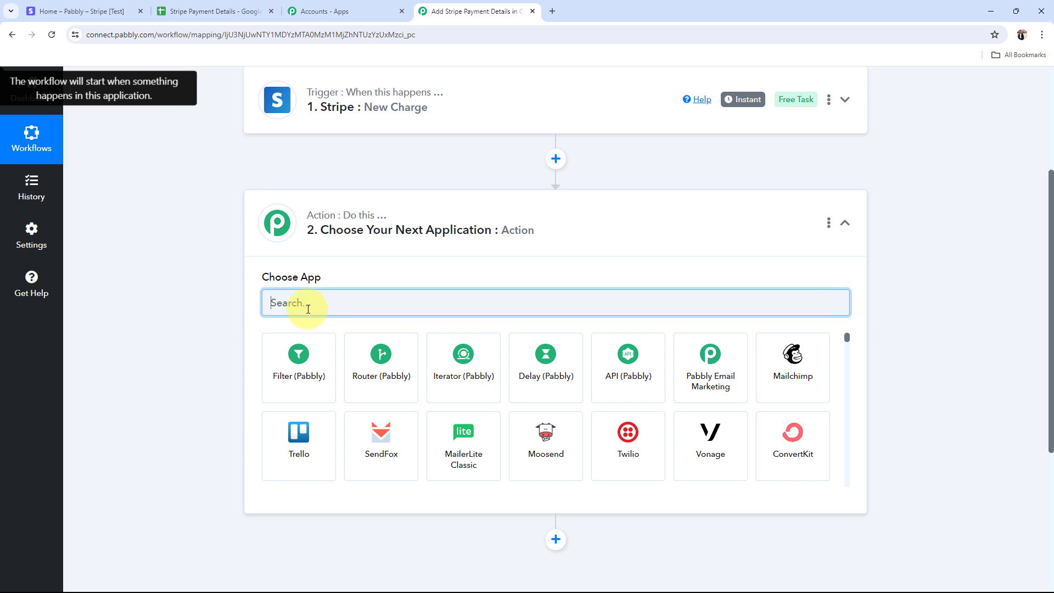
pyautogui.write('Google')
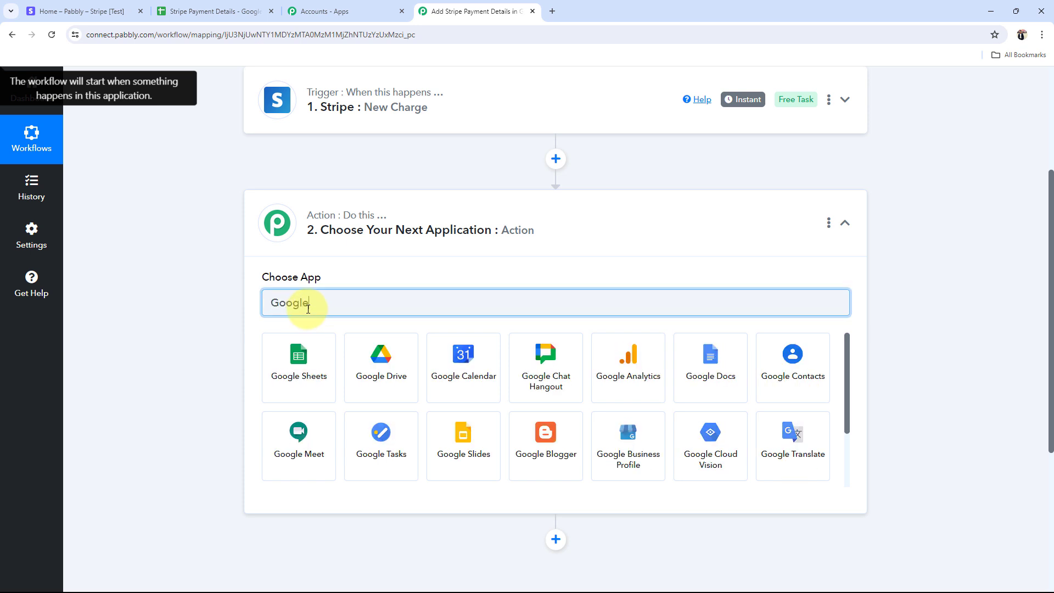
pyautogui.click(291, 365)
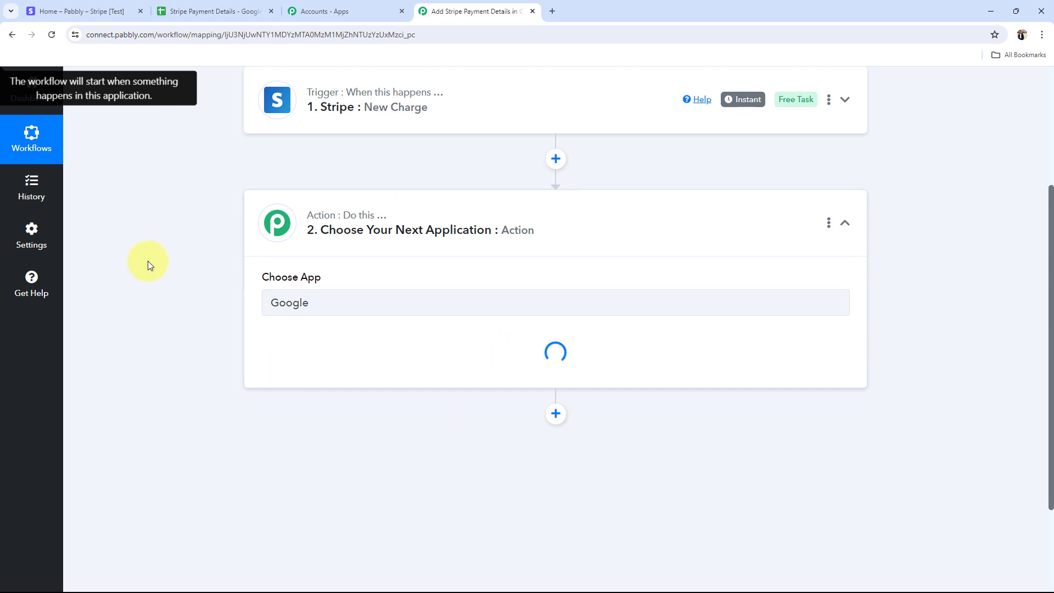
pyautogui.click(291, 360)
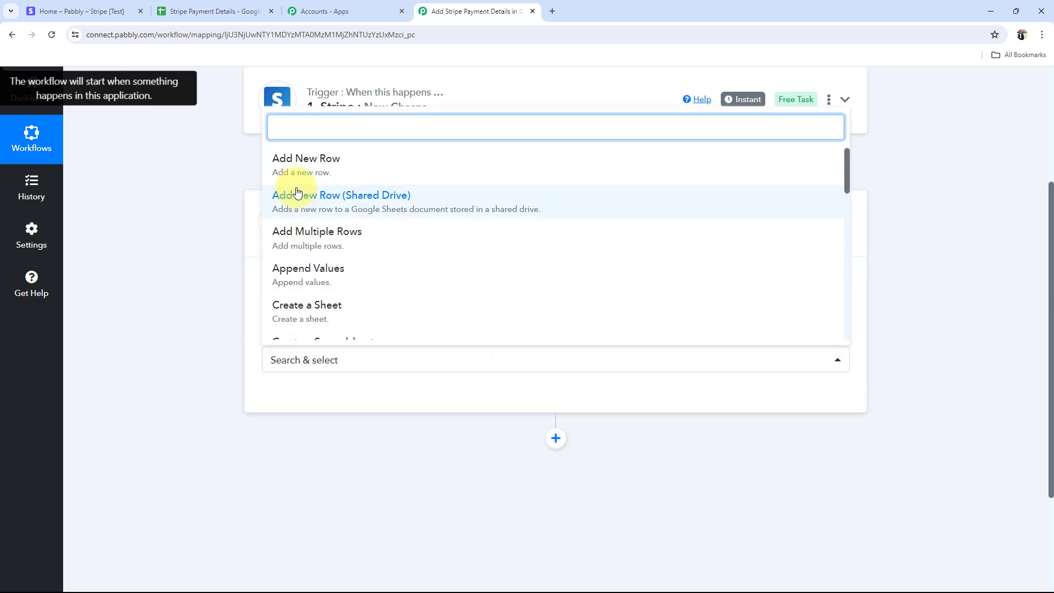
pyautogui.click(277, 162)
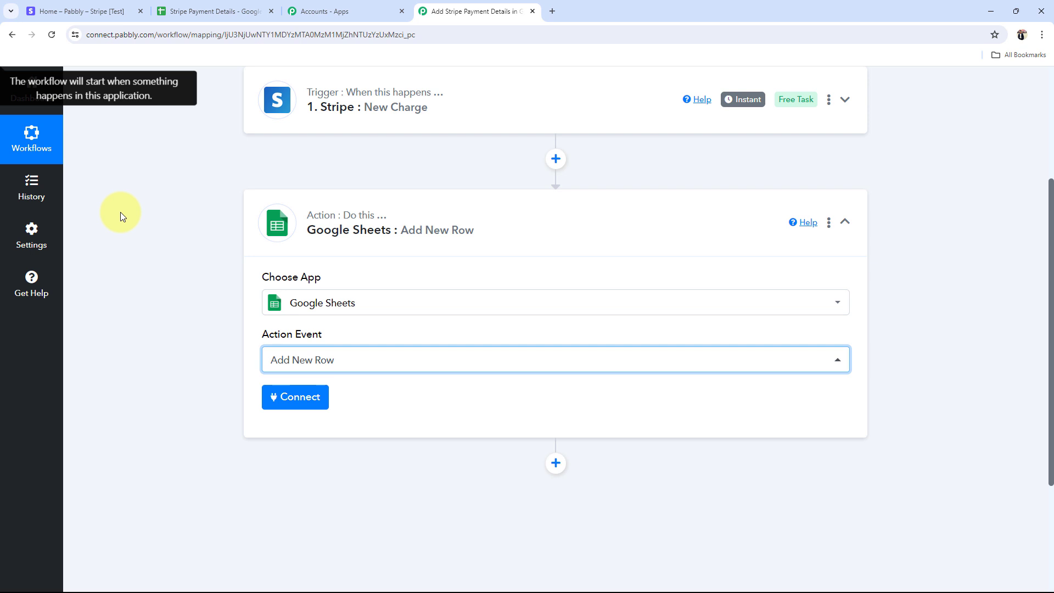
pyautogui.click(412, 232)
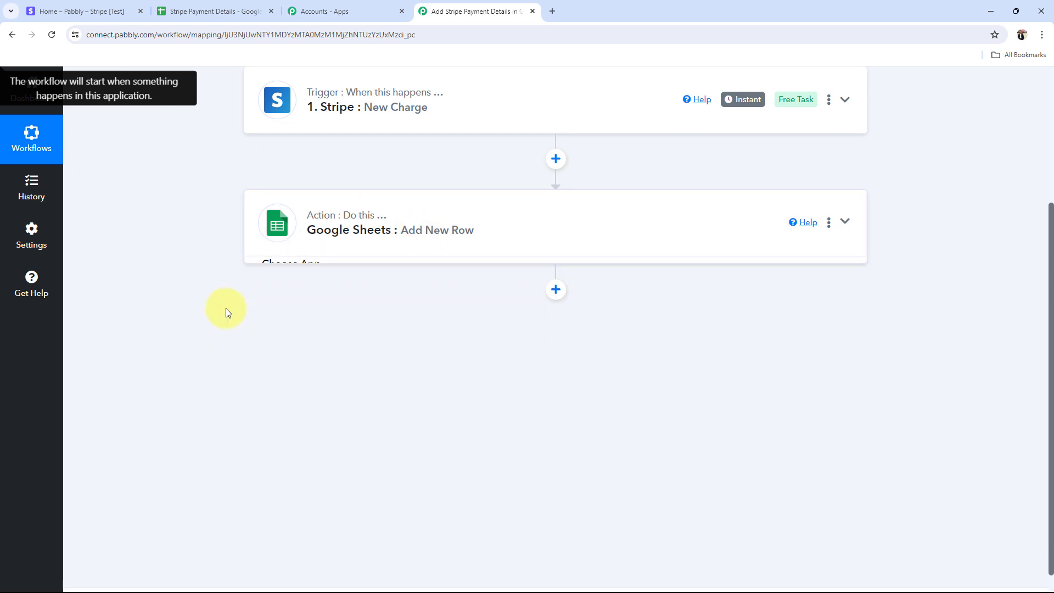
pyautogui.scroll(4, 226, 308)
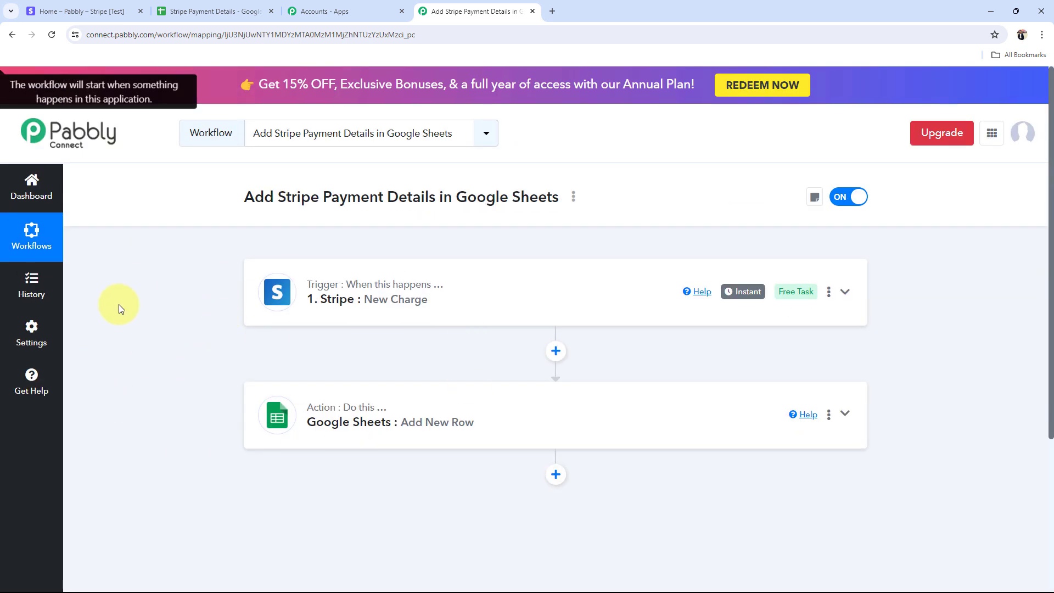
# Step: Expand the Stripe trigger, copy its webhook URL and review the setup instructions before heading to Stripe
pyautogui.click(418, 303)
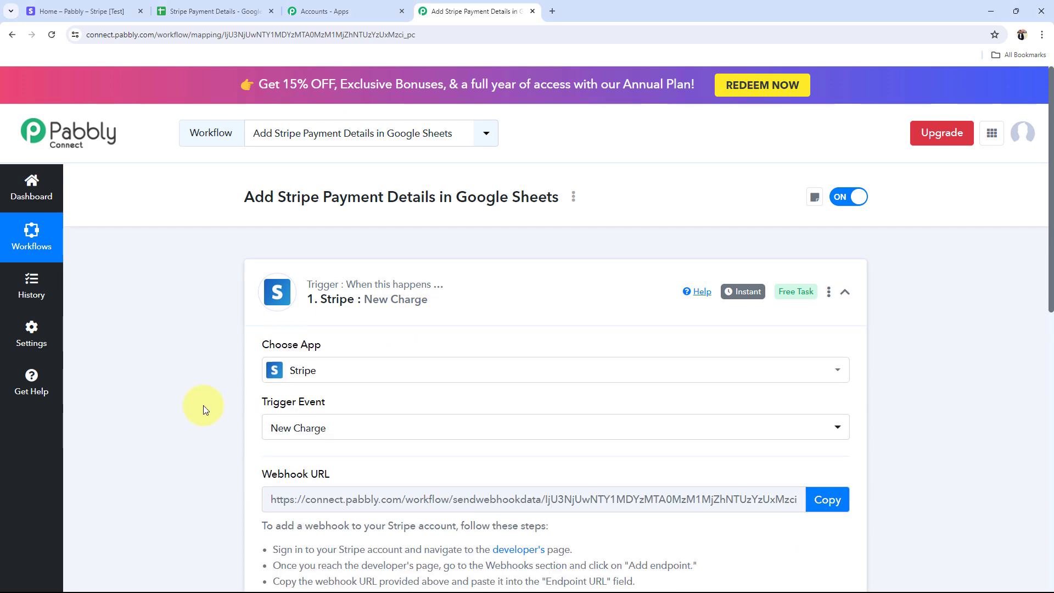
pyautogui.scroll(-2, 220, 357)
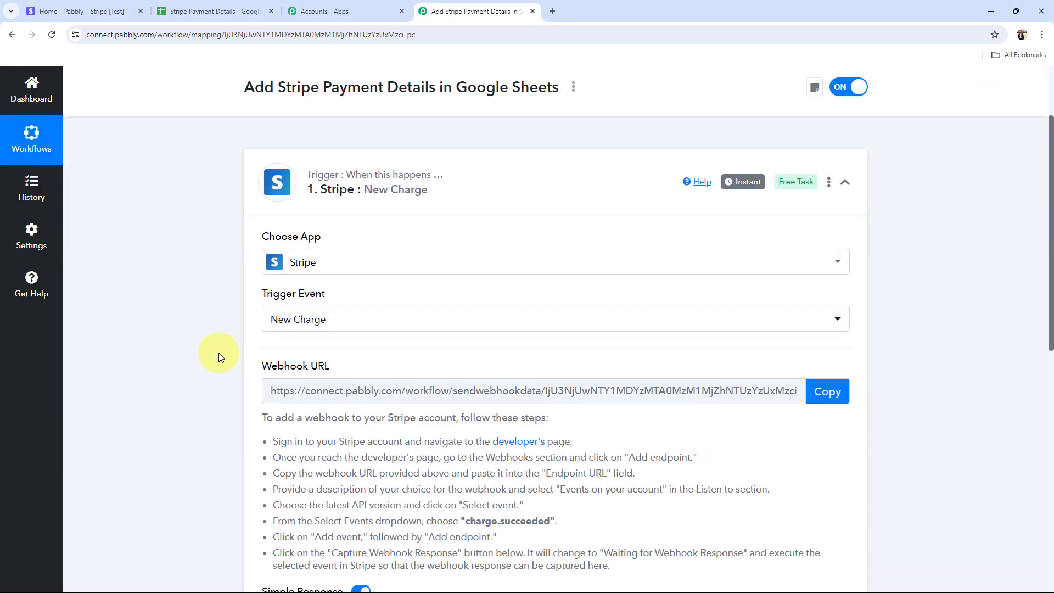
pyautogui.scroll(-3, 218, 357)
pyautogui.scroll(2, 192, 378)
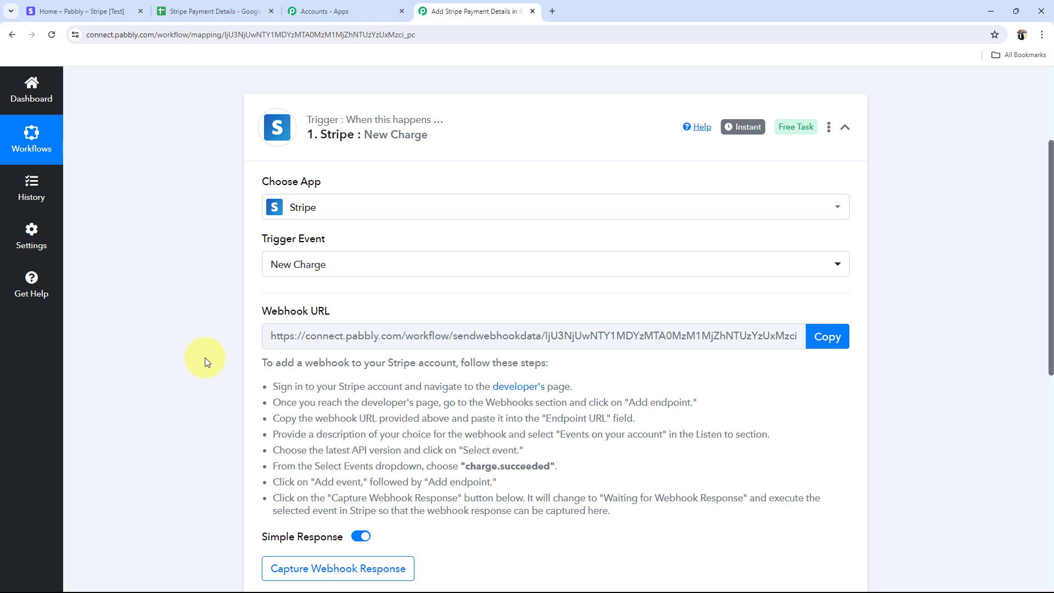
pyautogui.click(830, 344)
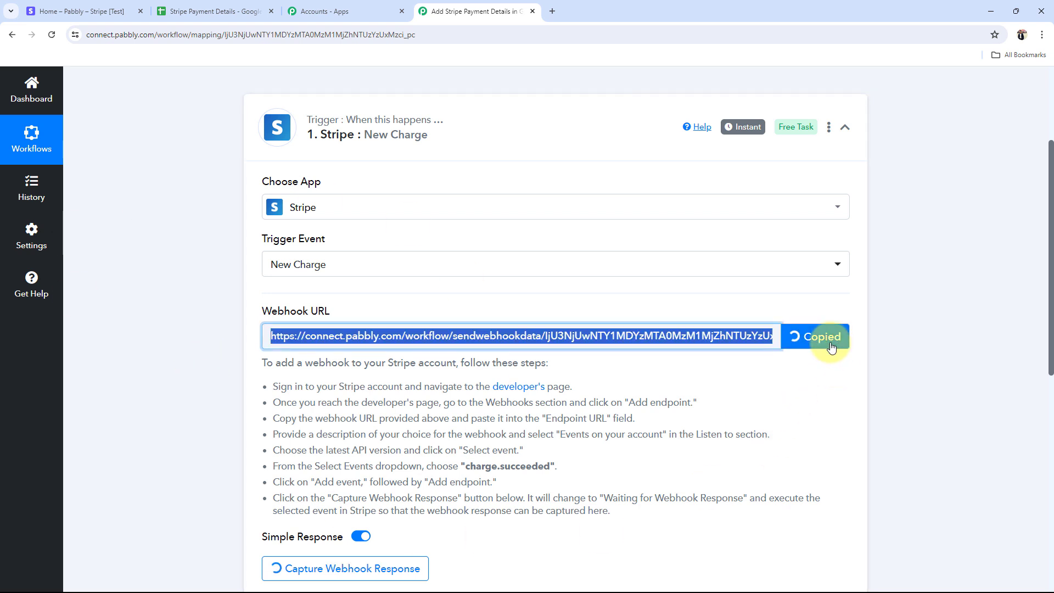
pyautogui.moveTo(273, 384); pyautogui.dragTo(496, 419)
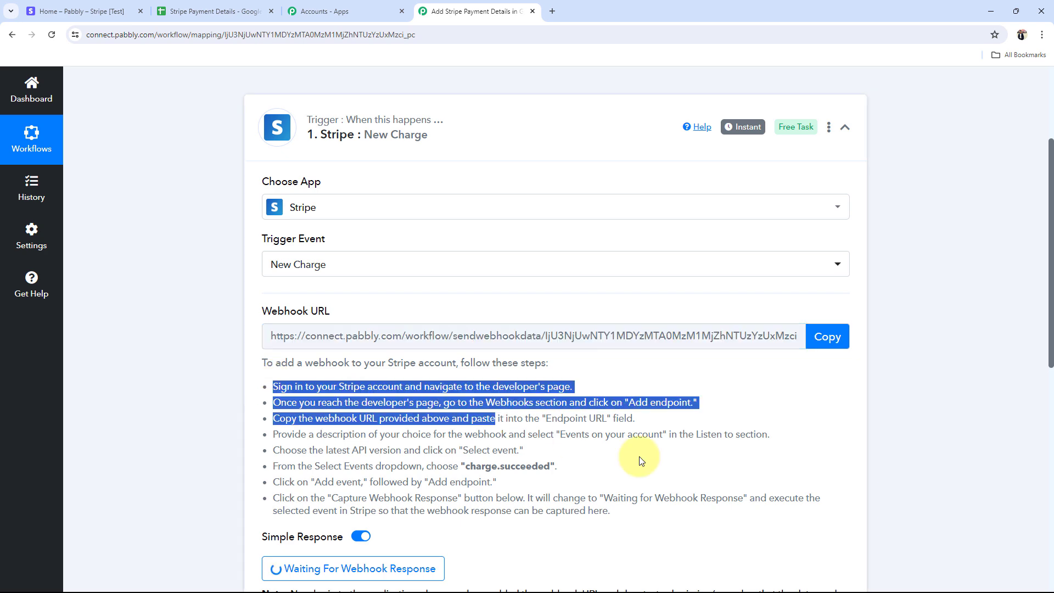
pyautogui.moveTo(641, 460); pyautogui.dragTo(730, 527)
pyautogui.click(728, 529)
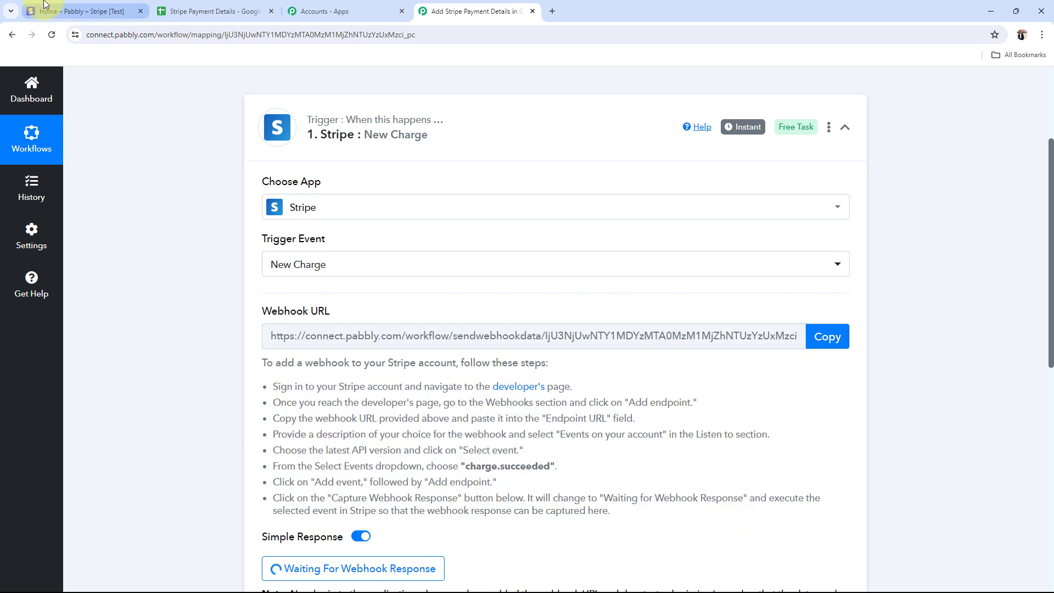
pyautogui.click(68, 11)
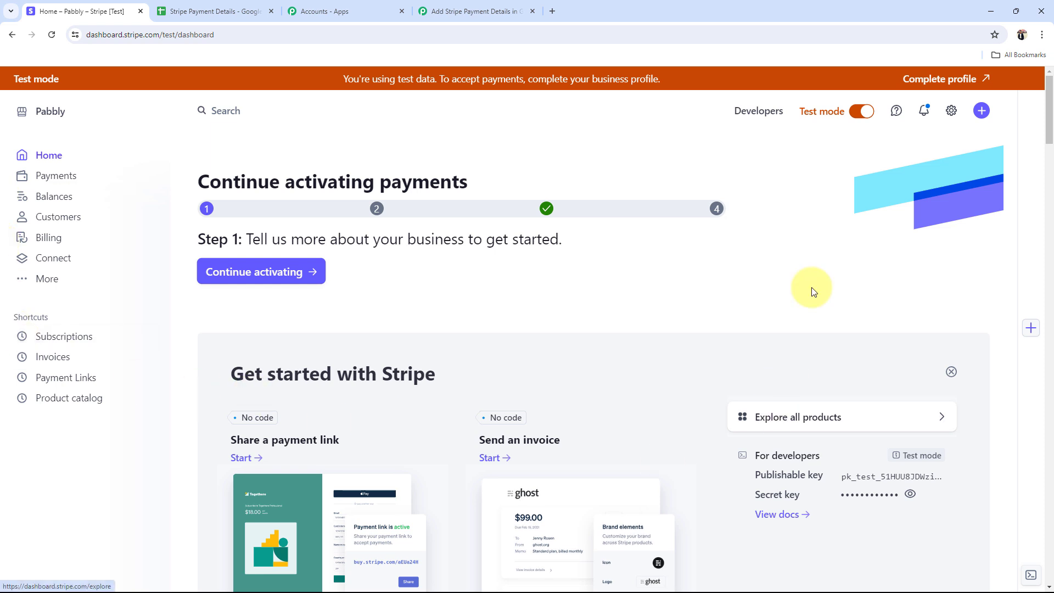
# Step: Start adding a new webhook endpoint under Stripe's Developers > Webhooks section
pyautogui.click(755, 111)
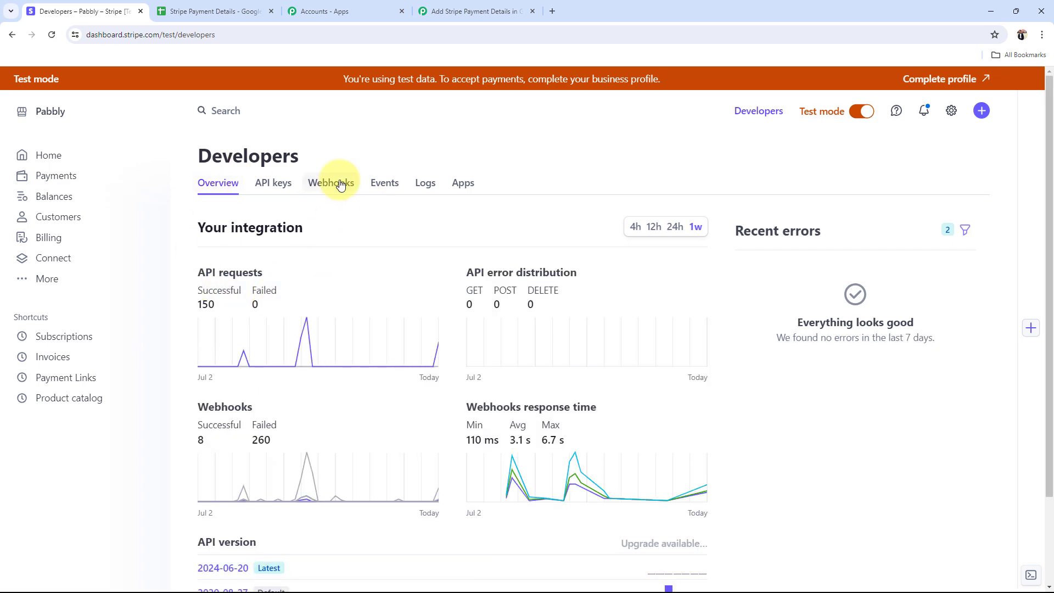
pyautogui.click(340, 183)
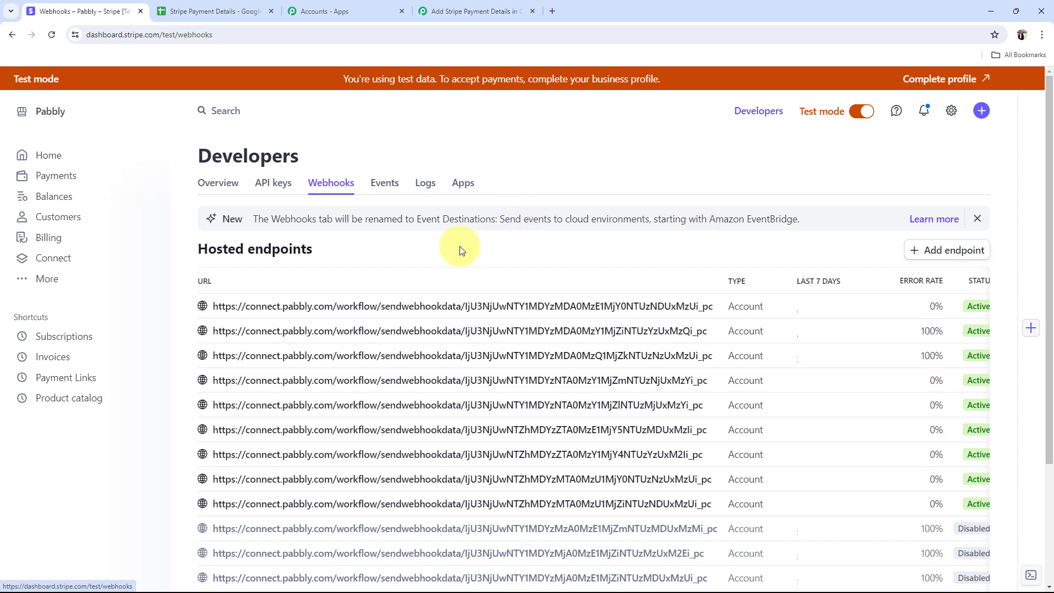
pyautogui.click(953, 253)
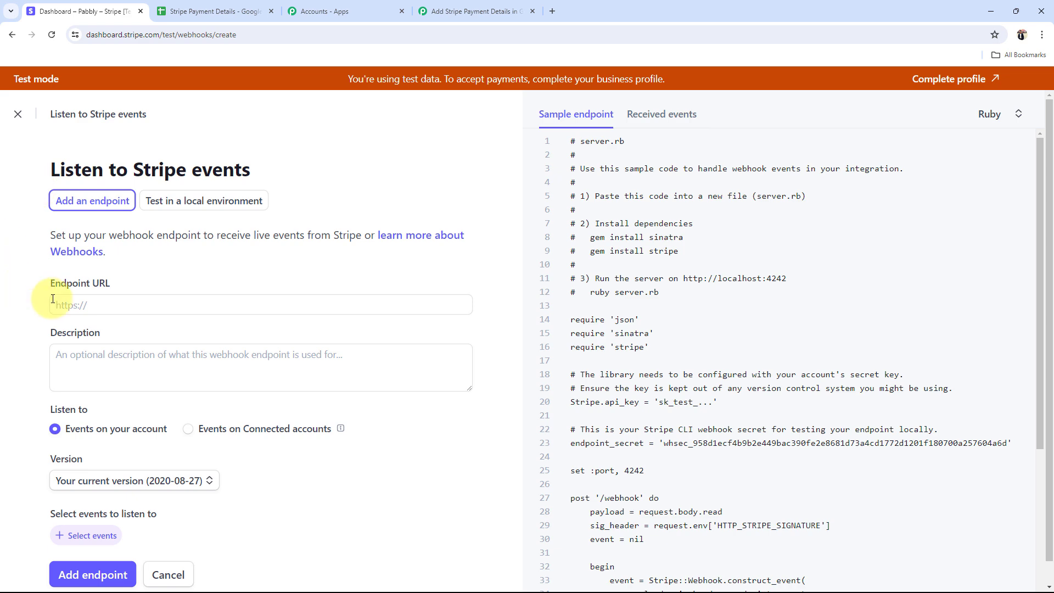
pyautogui.scroll(-1, 53, 299)
pyautogui.click(82, 282)
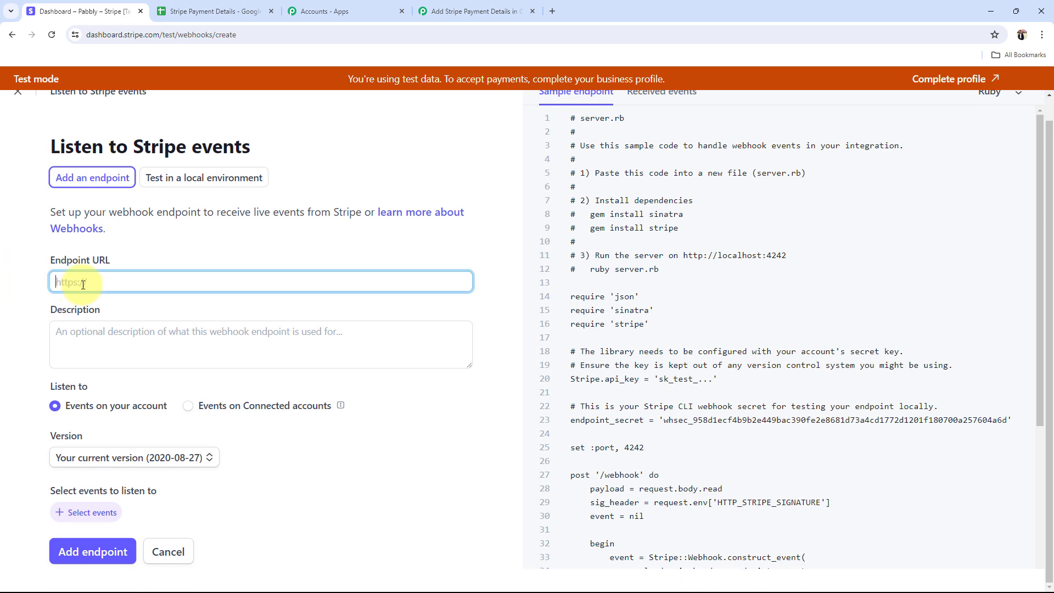
# Step: Recopy the Pabbly webhook URL and paste it into the Endpoint URL field
pyautogui.click(460, 4)
pyautogui.click(824, 334)
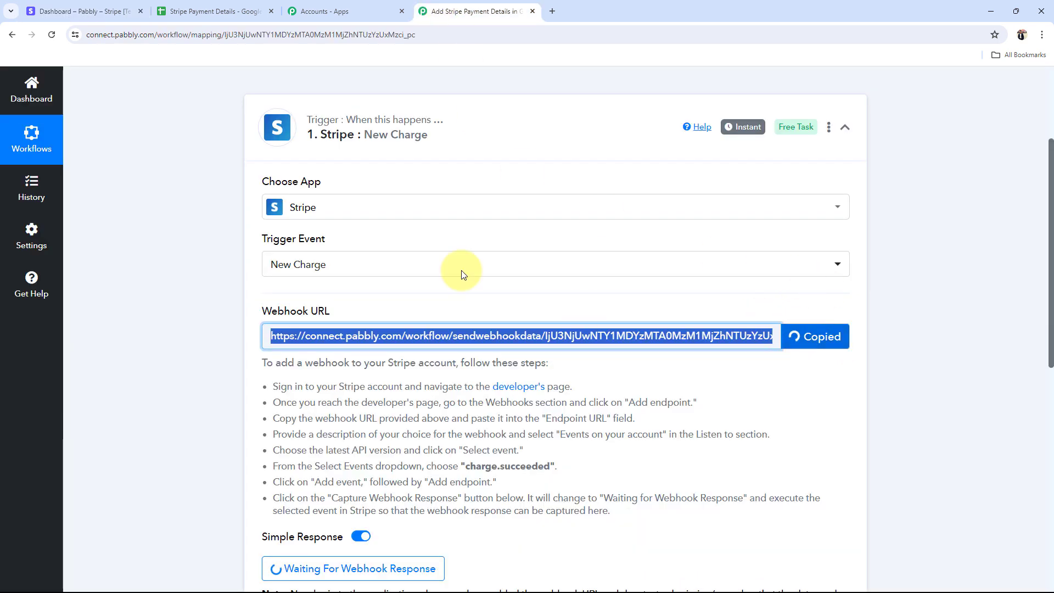
pyautogui.click(82, 6)
pyautogui.hotkey('ctrl', 'v')
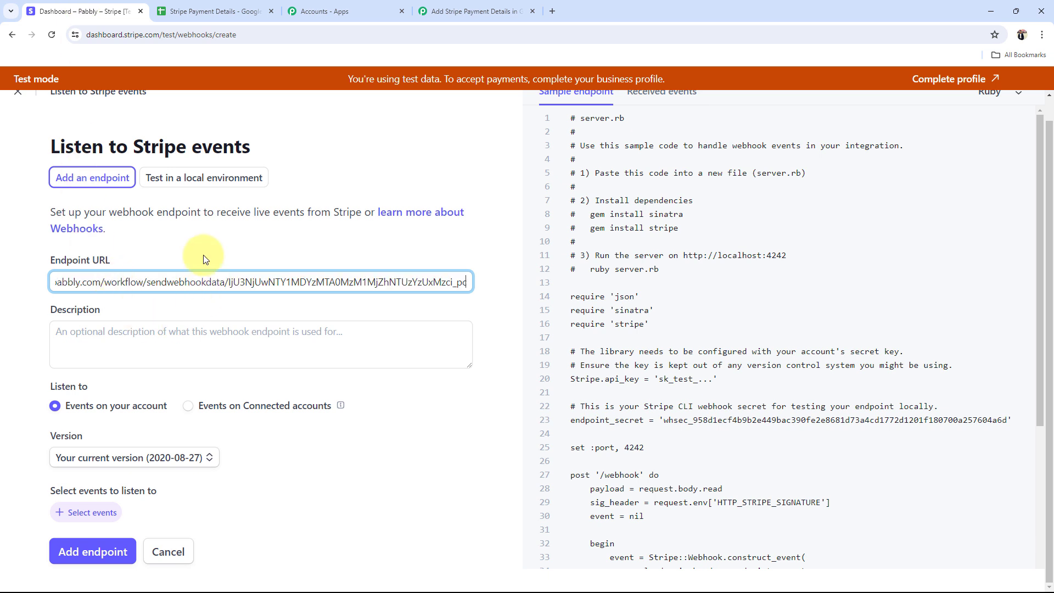
pyautogui.click(200, 251)
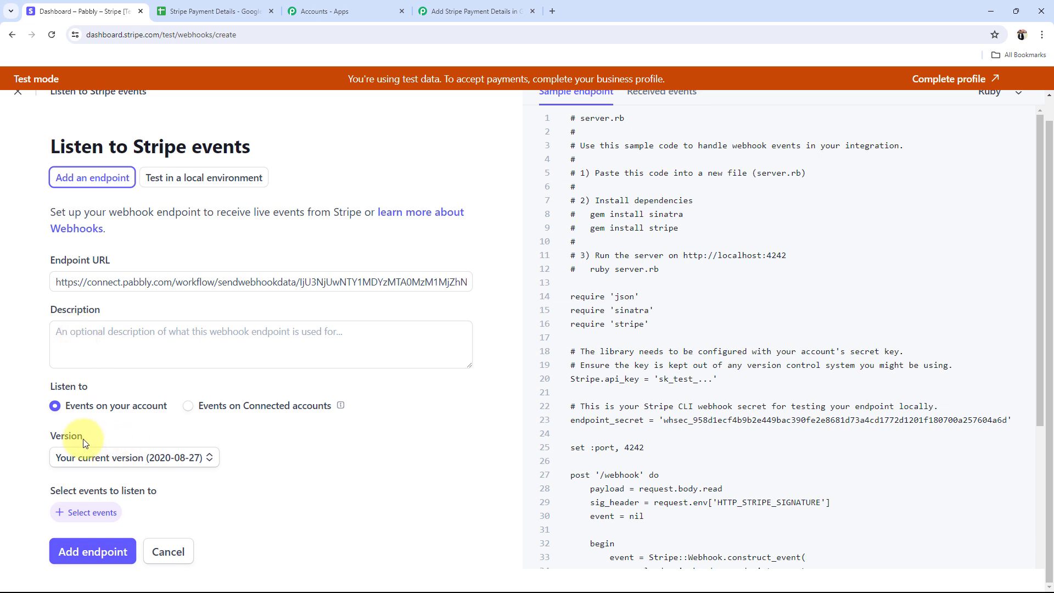
# Step: Set the endpoint's API version to Latest (2024-06-20) and open the event selection
pyautogui.click(65, 463)
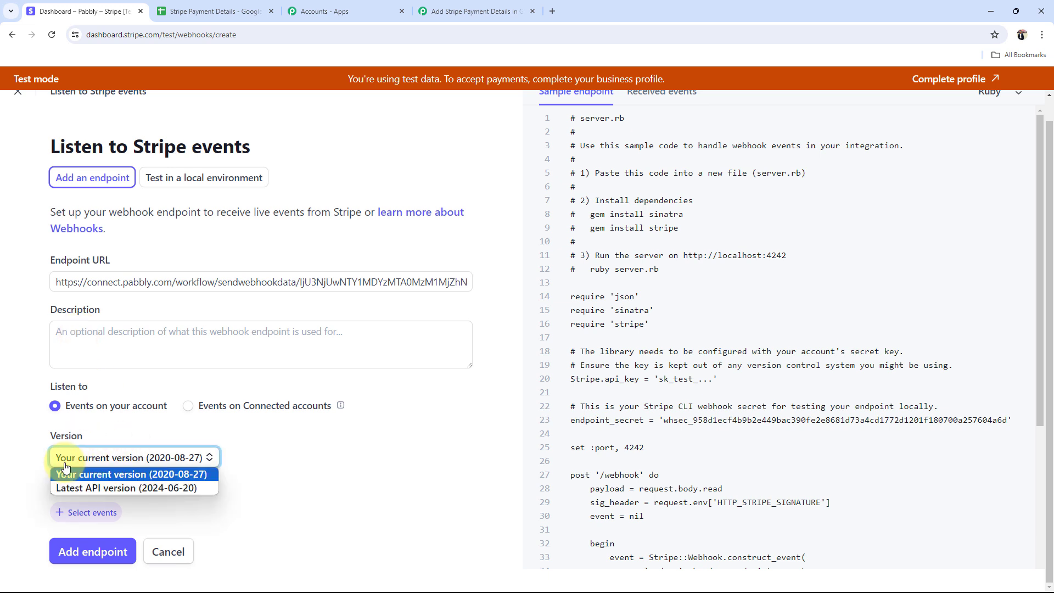
pyautogui.click(75, 494)
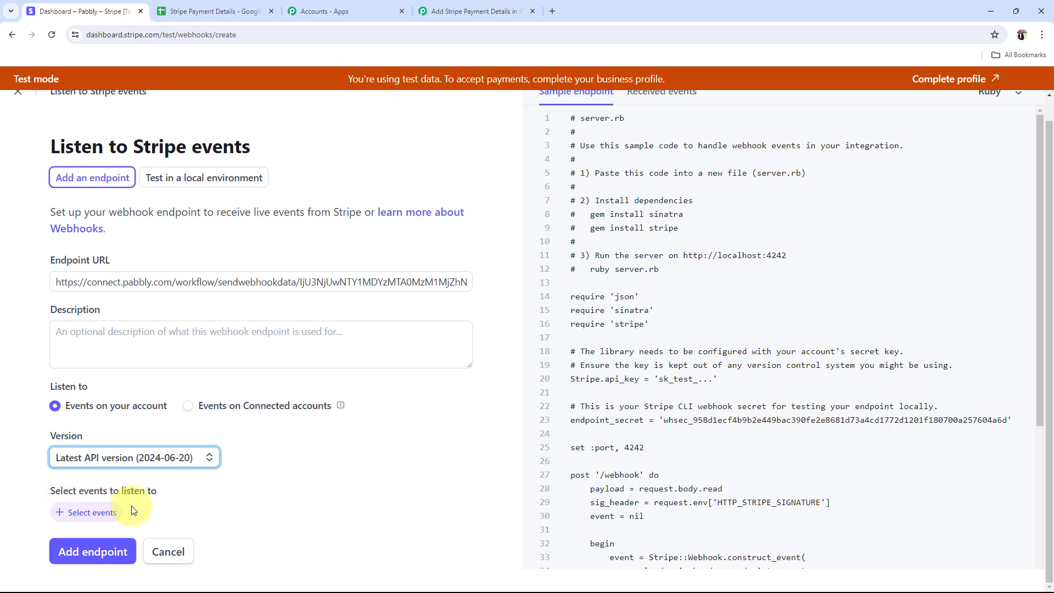
pyautogui.click(82, 512)
pyautogui.click(440, 12)
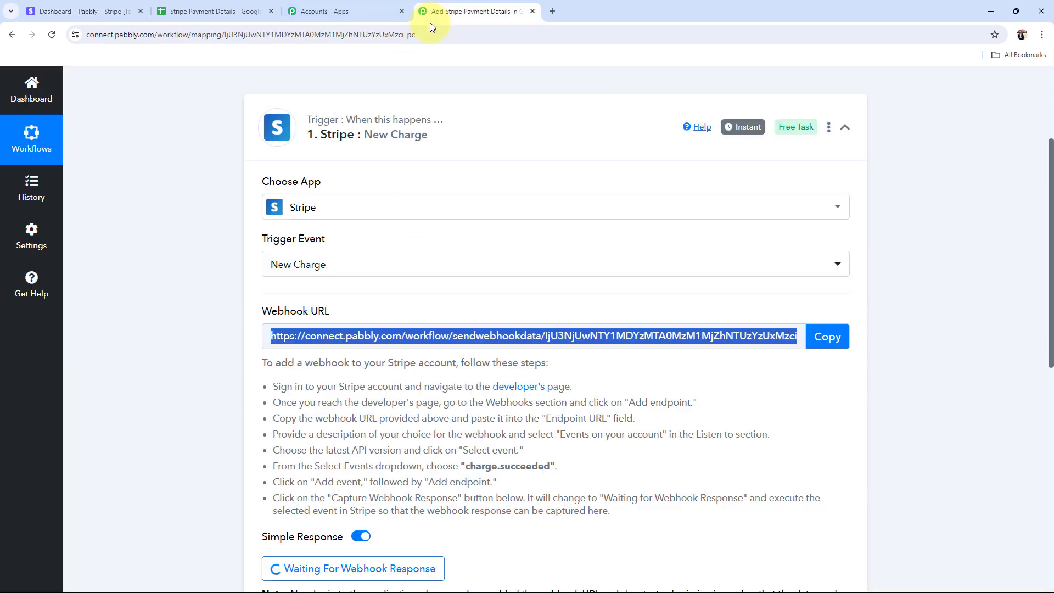
pyautogui.scroll(-2, 374, 458)
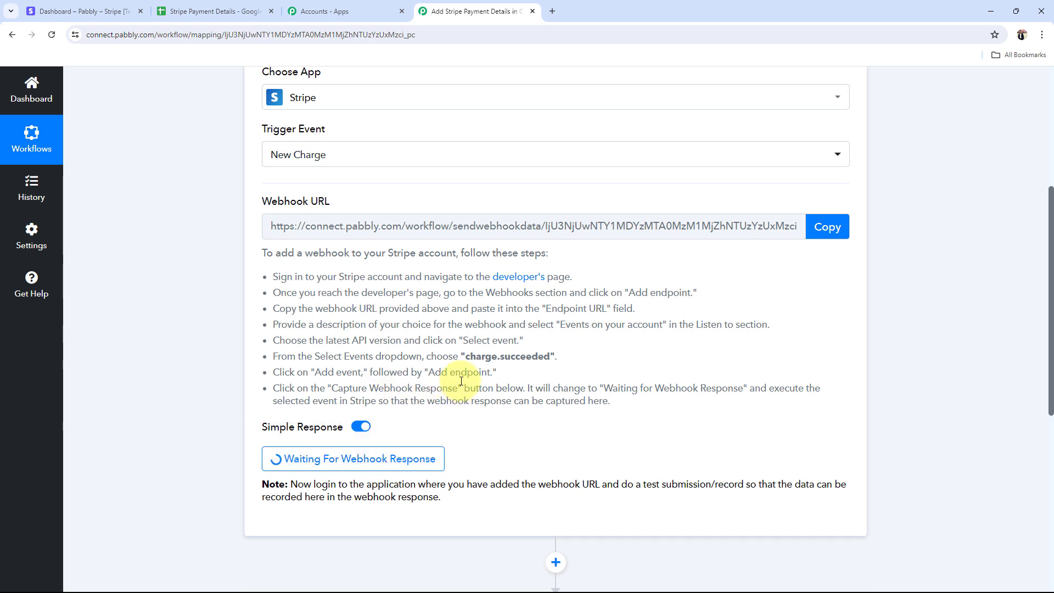
pyautogui.moveTo(470, 357); pyautogui.dragTo(540, 361)
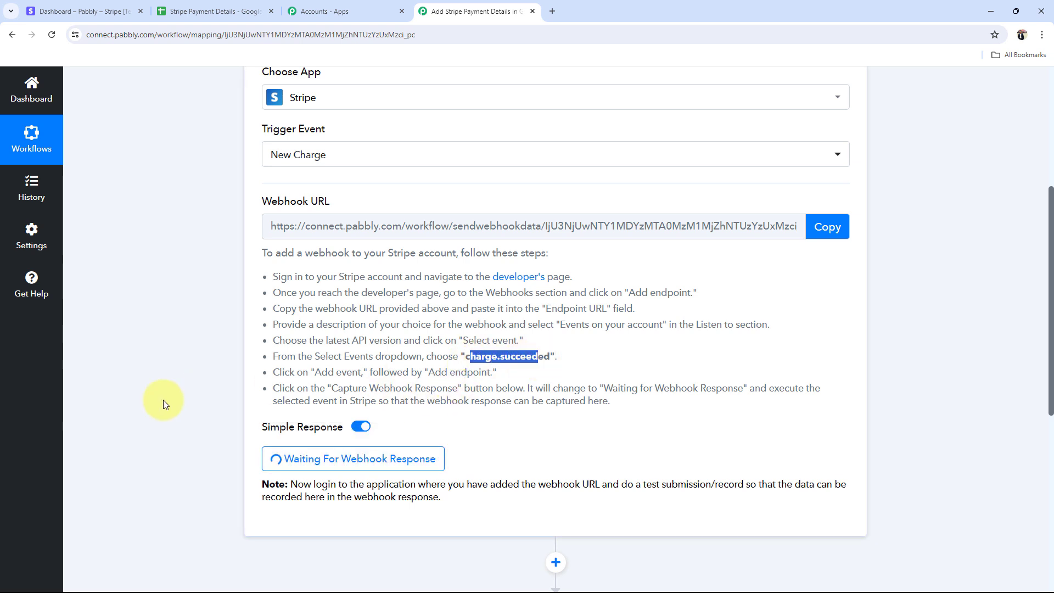
pyautogui.click(147, 396)
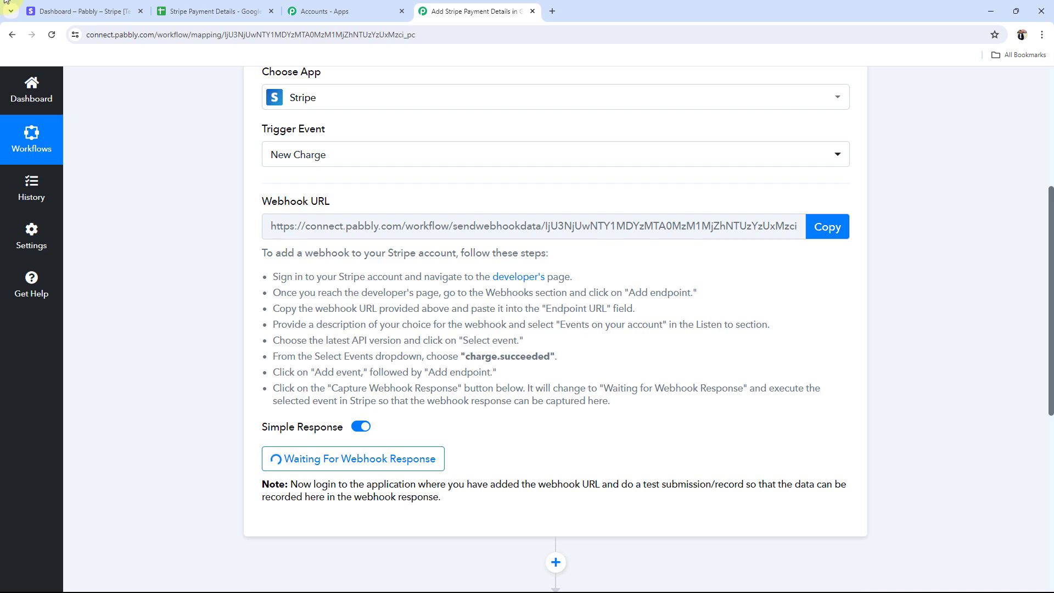
pyautogui.click(83, 11)
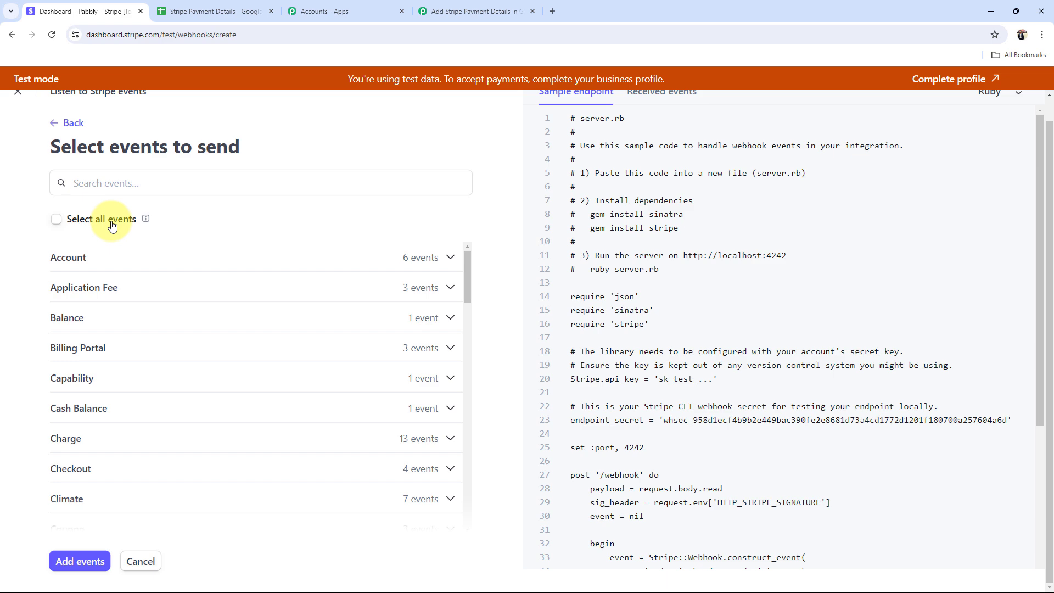
# Step: Add a Stripe webhook endpoint listening for charge.succeeded, then go back to the Pabbly workflow
pyautogui.click(100, 180)
pyautogui.write('ch')
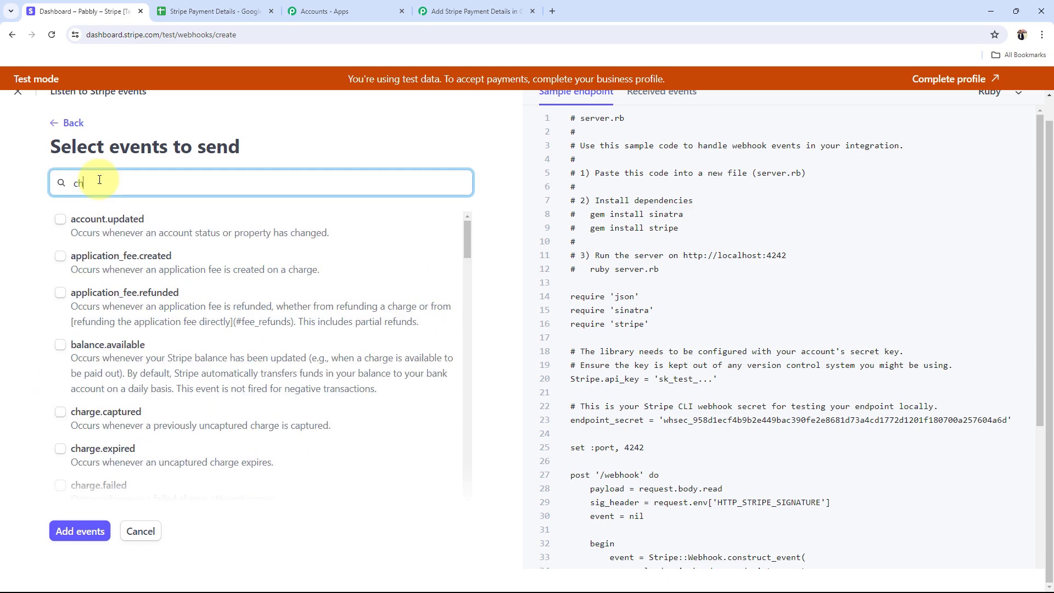
pyautogui.write('arge s')
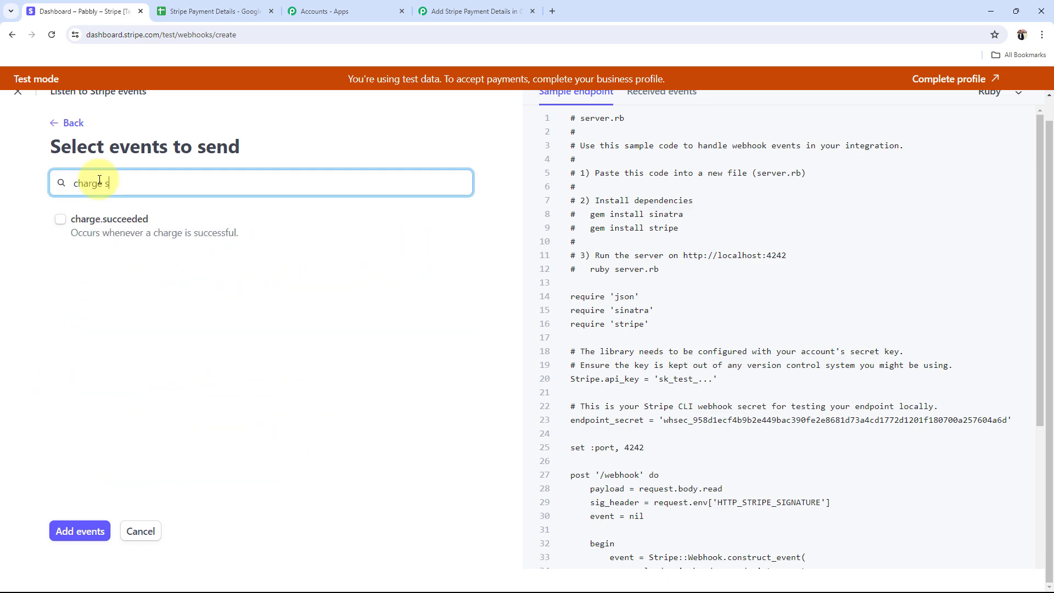
pyautogui.write('u')
pyautogui.click(61, 219)
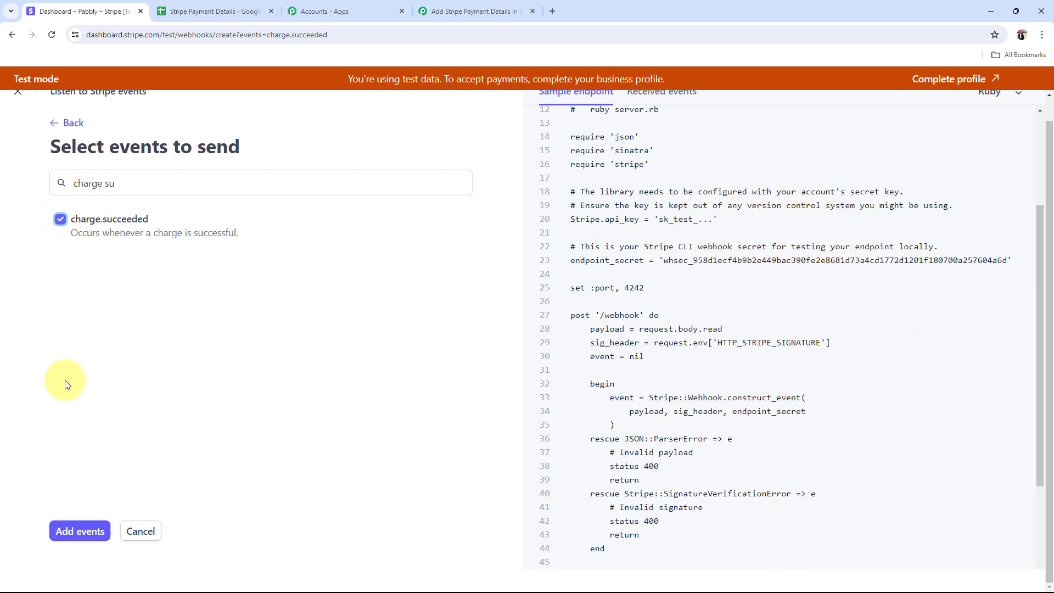
pyautogui.click(77, 531)
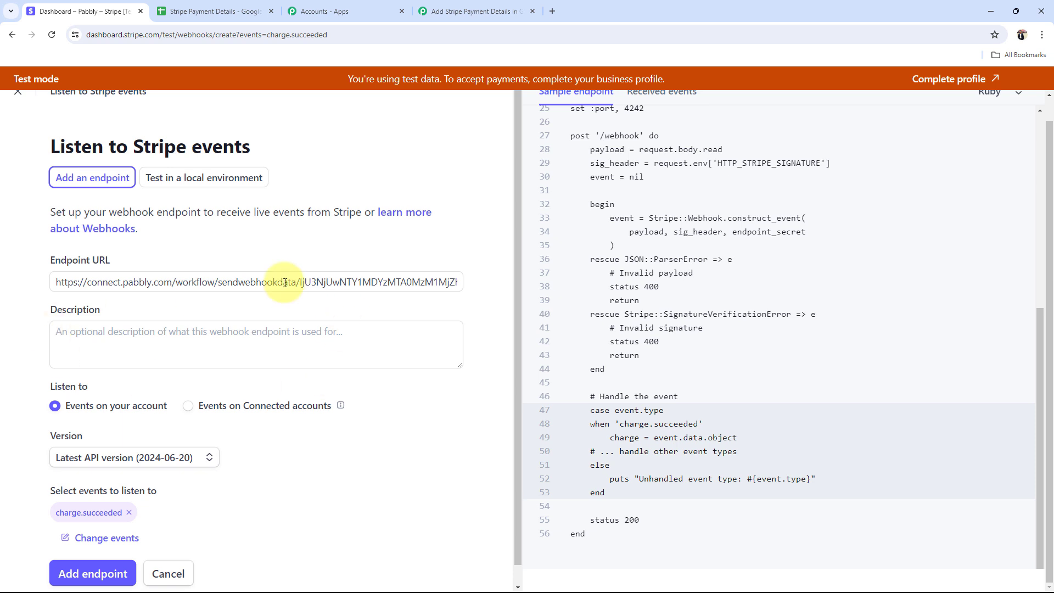
pyautogui.click(87, 573)
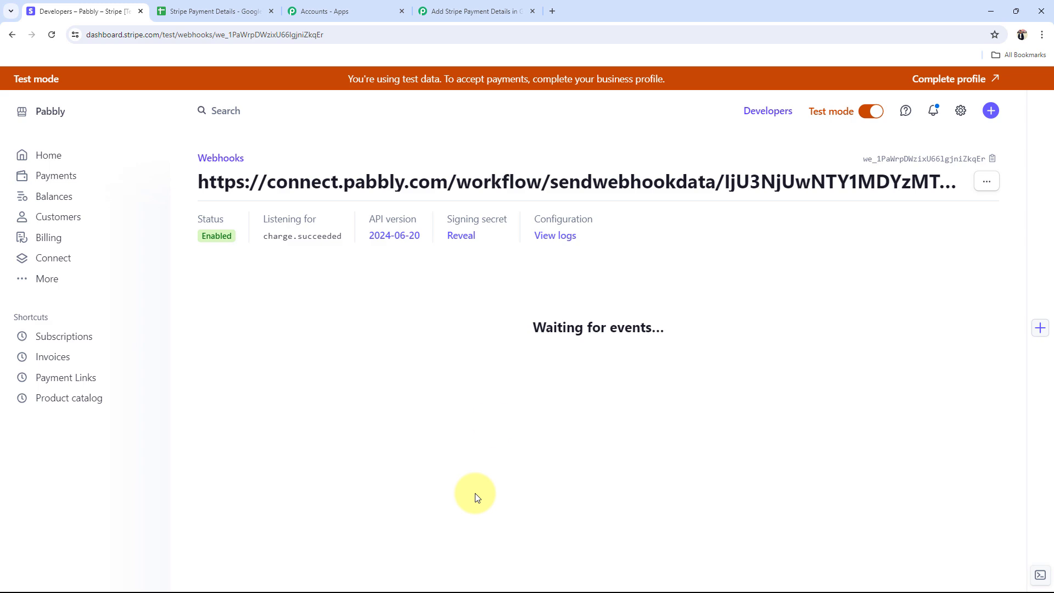
pyautogui.click(471, 11)
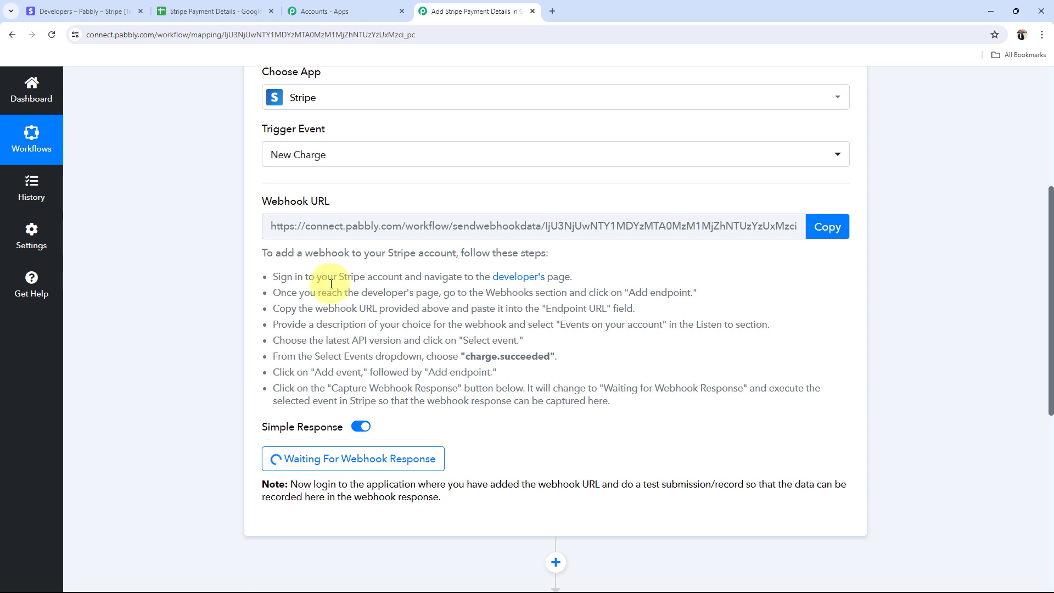
# Step: Leave the Pabbly trigger on 'Waiting For Webhook Response' and return to the Stripe webhook page
pyautogui.moveTo(265, 204); pyautogui.dragTo(358, 220)
pyautogui.click(138, 362)
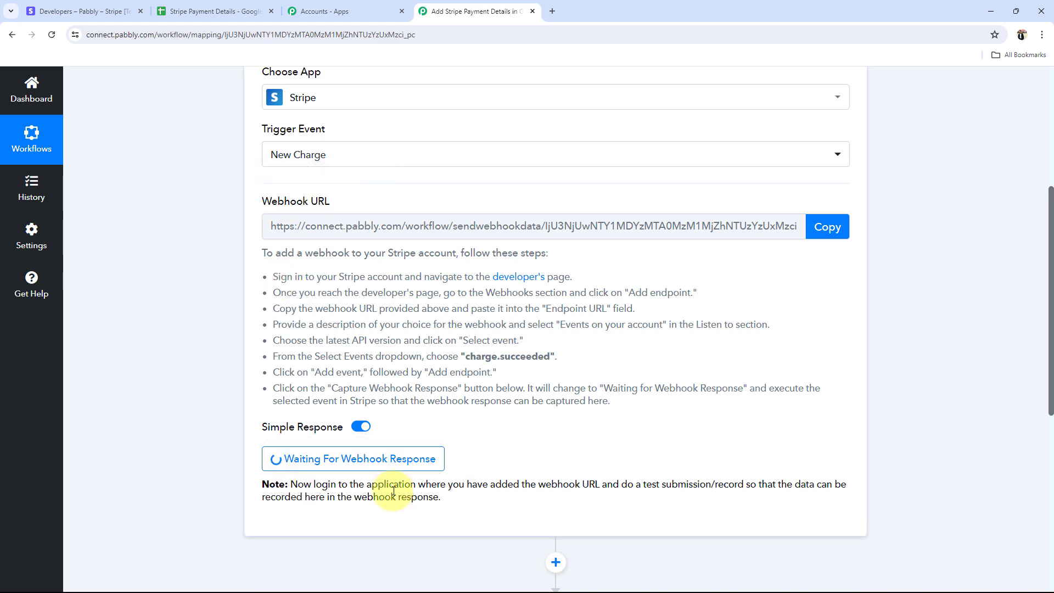
pyautogui.moveTo(720, 485); pyautogui.dragTo(788, 477)
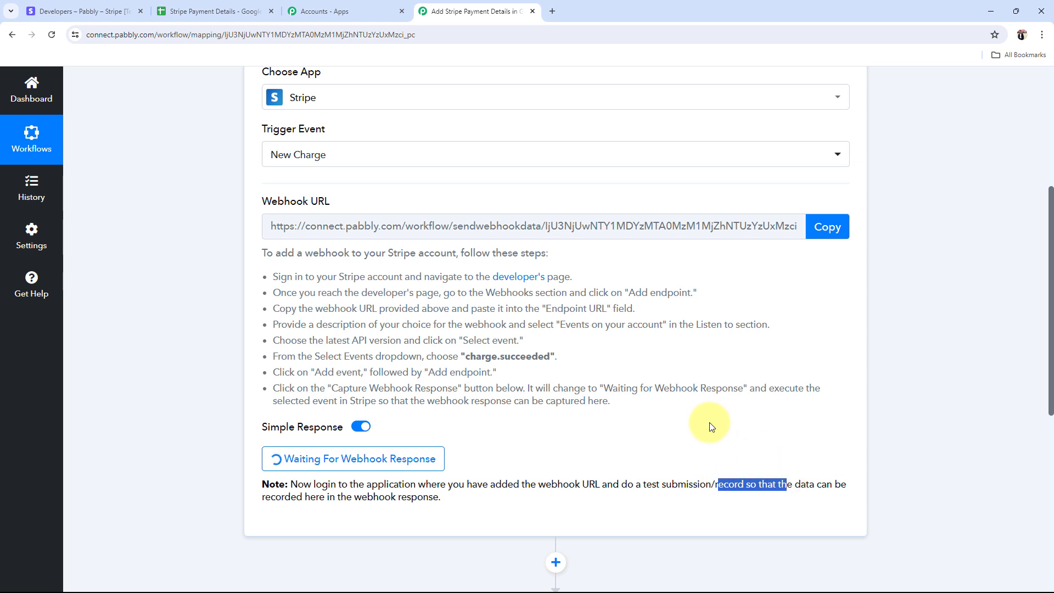
pyautogui.click(709, 423)
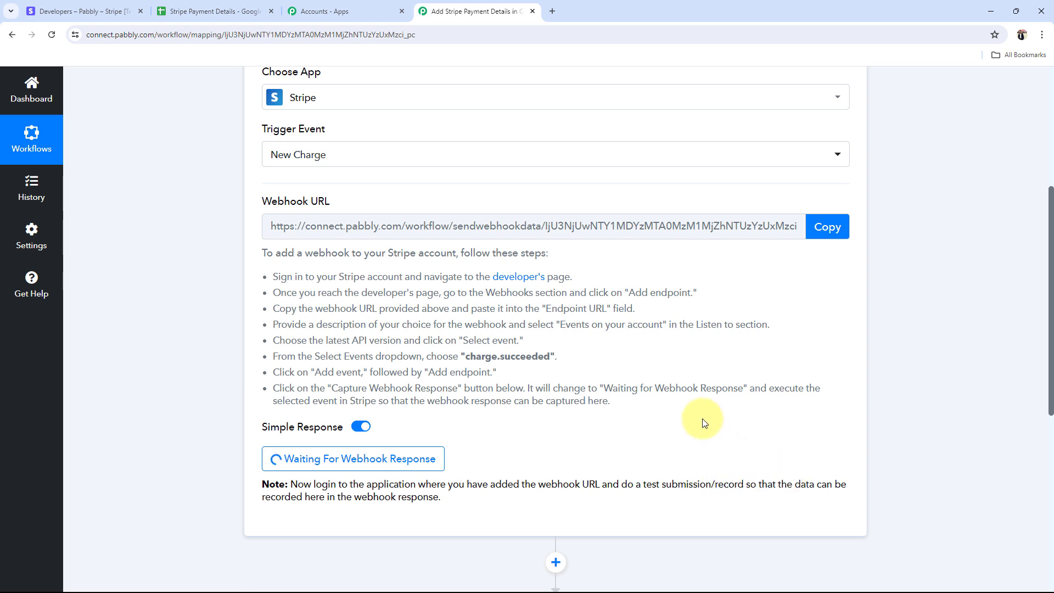
pyautogui.moveTo(254, 421); pyautogui.dragTo(586, 432)
pyautogui.click(586, 432)
pyautogui.scroll(1, 313, 295)
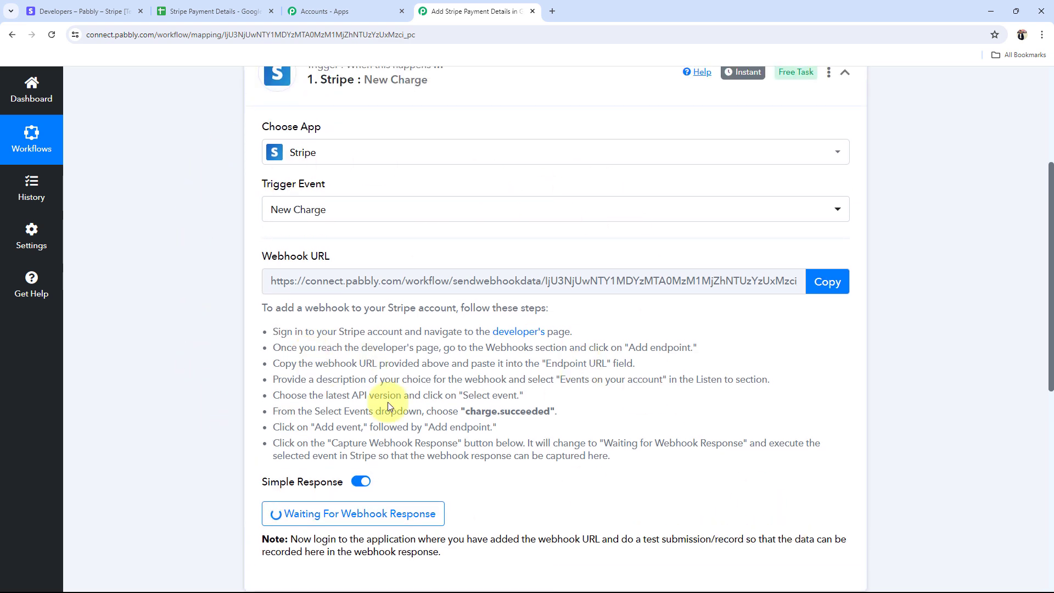
pyautogui.scroll(-1, 185, 436)
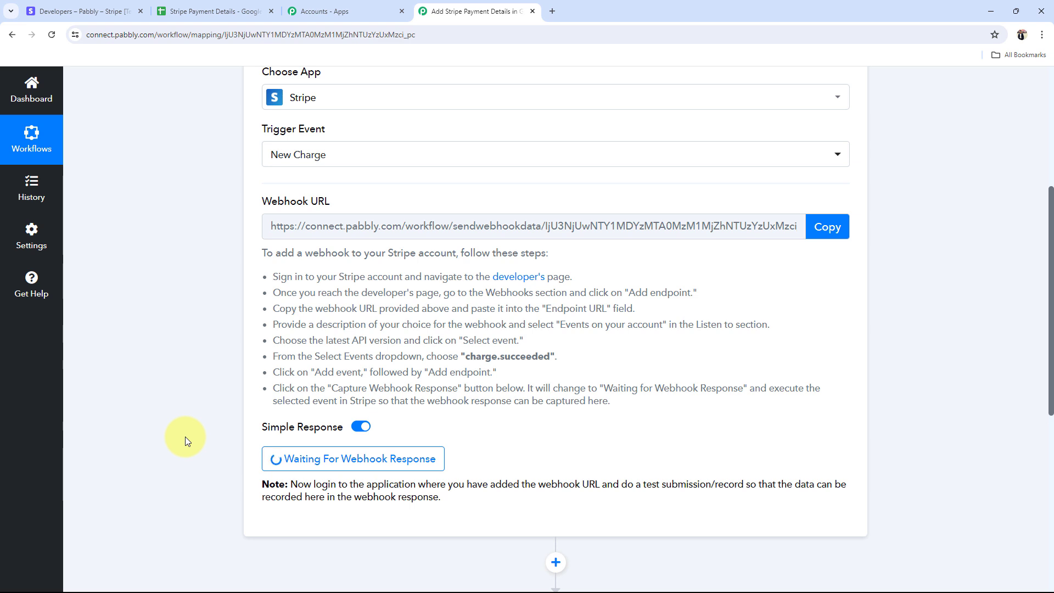
pyautogui.scroll(-1, 223, 459)
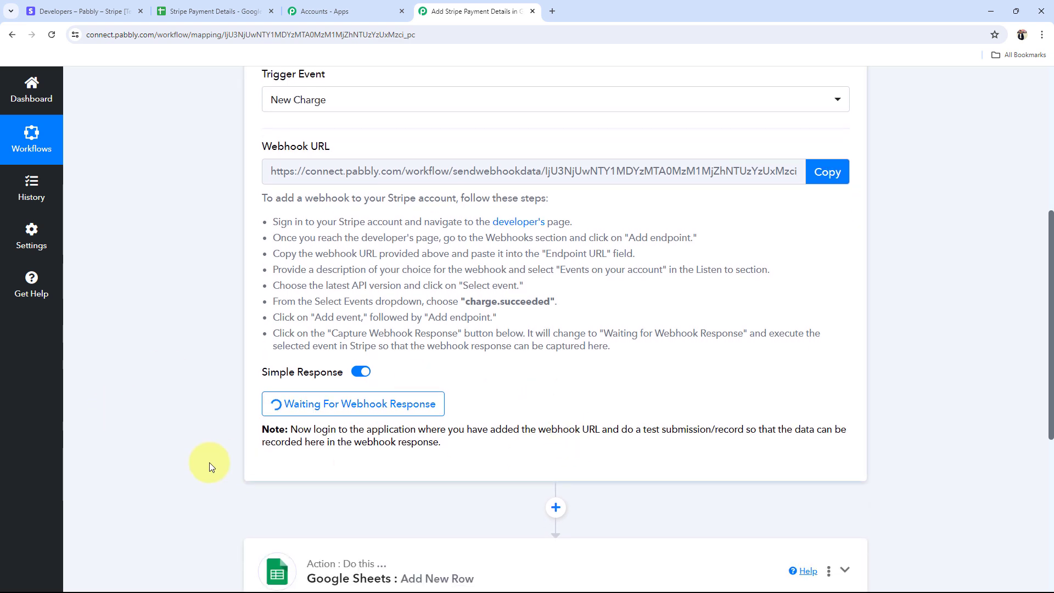
pyautogui.scroll(1, 282, 342)
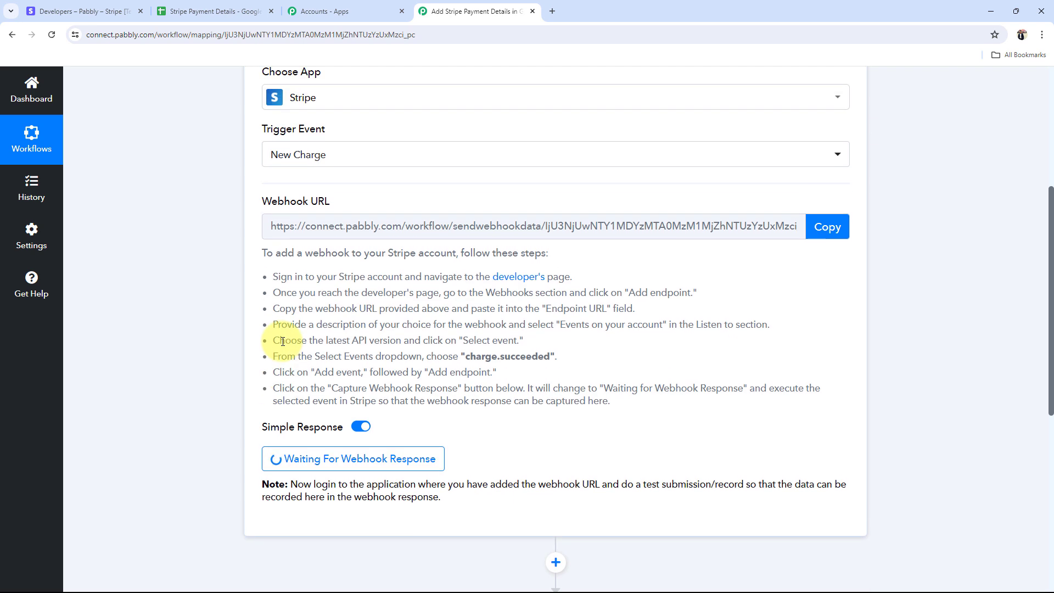
pyautogui.click(85, 11)
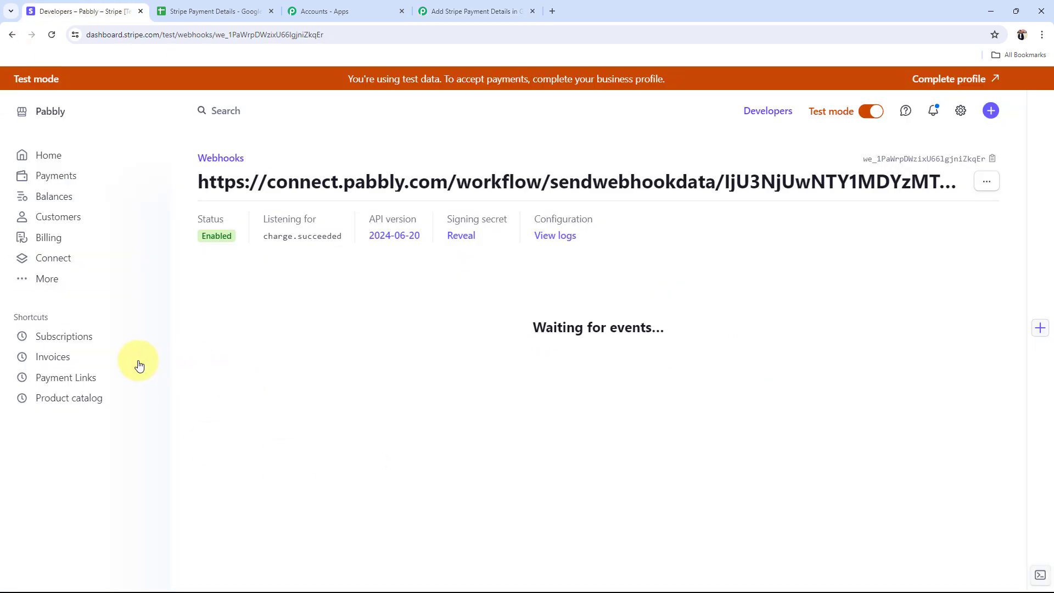
# Step: Copy the 'Automation & AI Course Rs 999' payment link URL and open a blank browser tab
pyautogui.click(89, 377)
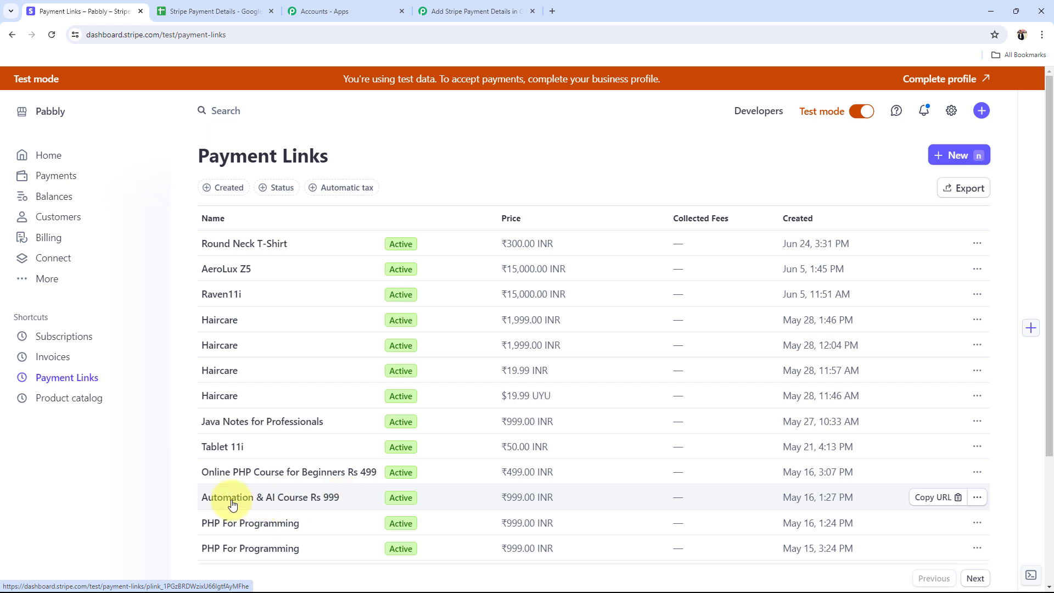
pyautogui.click(932, 497)
pyautogui.click(552, 11)
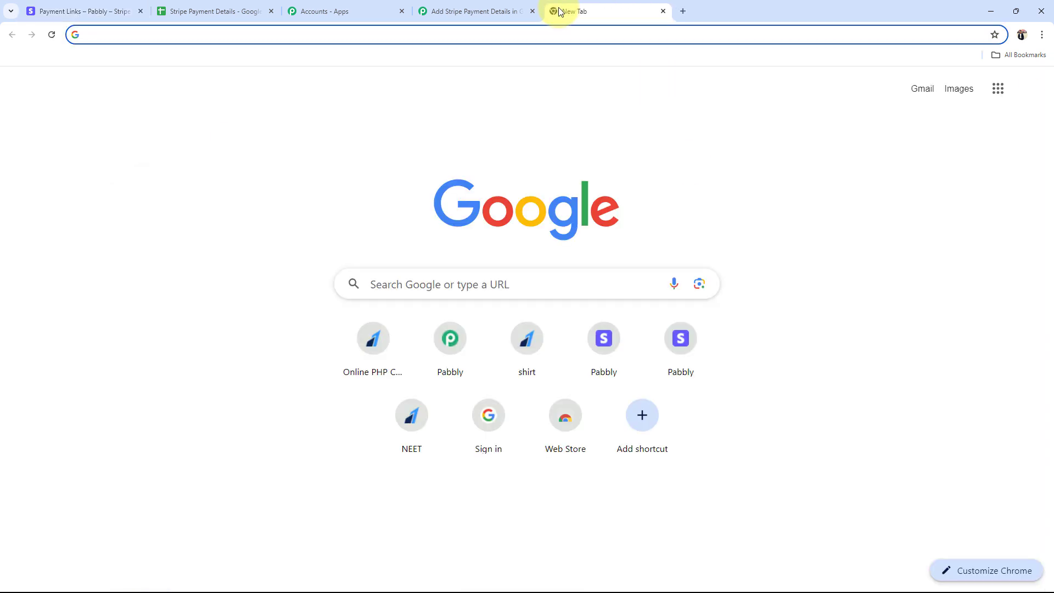
# Step: Open the pasted ₹999 course checkout link and fill in the buyer's email and phone number
pyautogui.hotkey('ctrl', 'v')
pyautogui.press('Return')
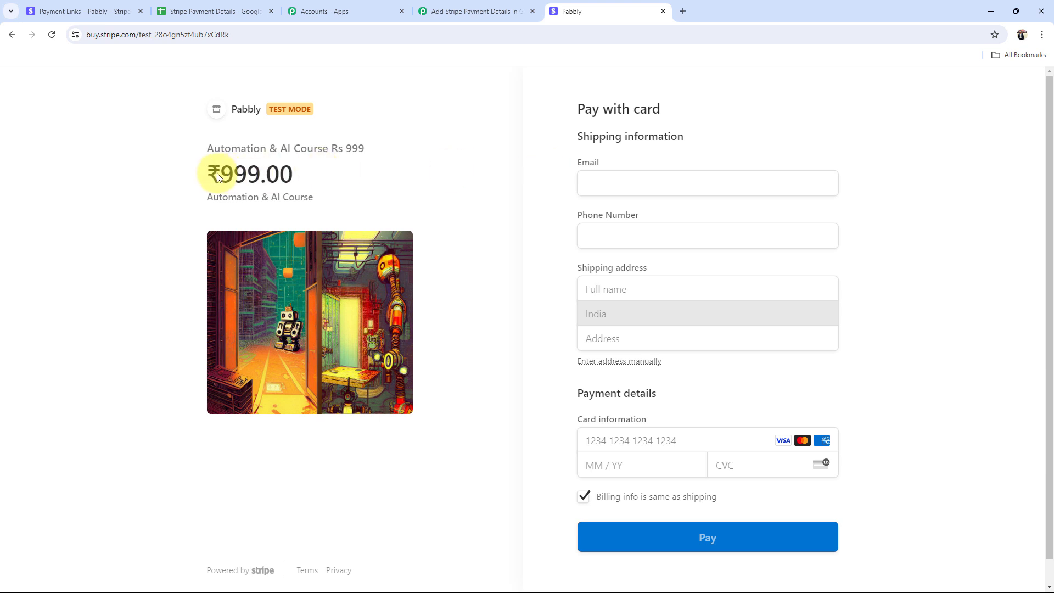
pyautogui.click(659, 190)
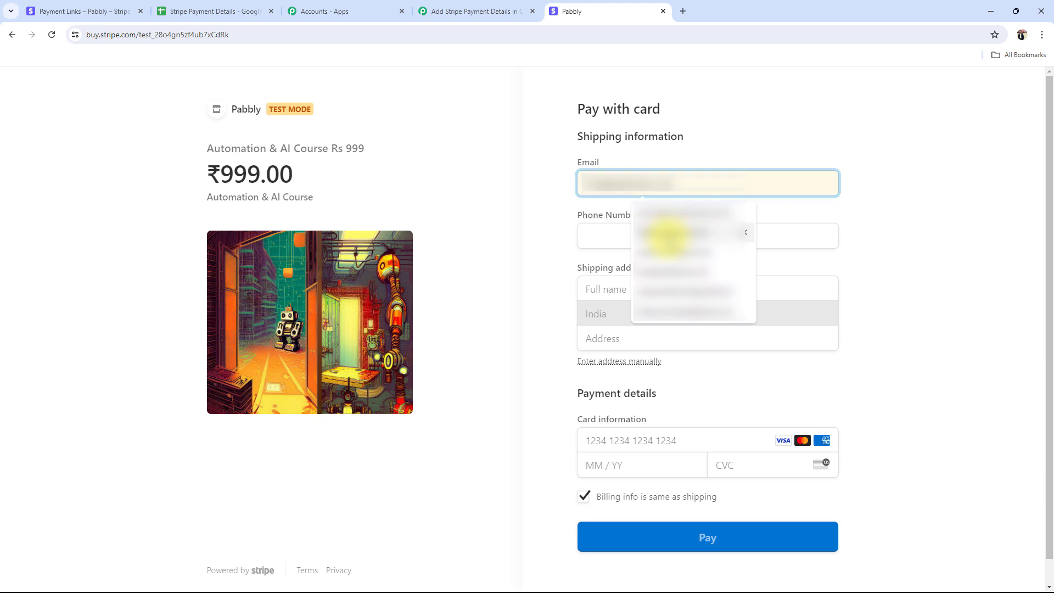
pyautogui.click(670, 234)
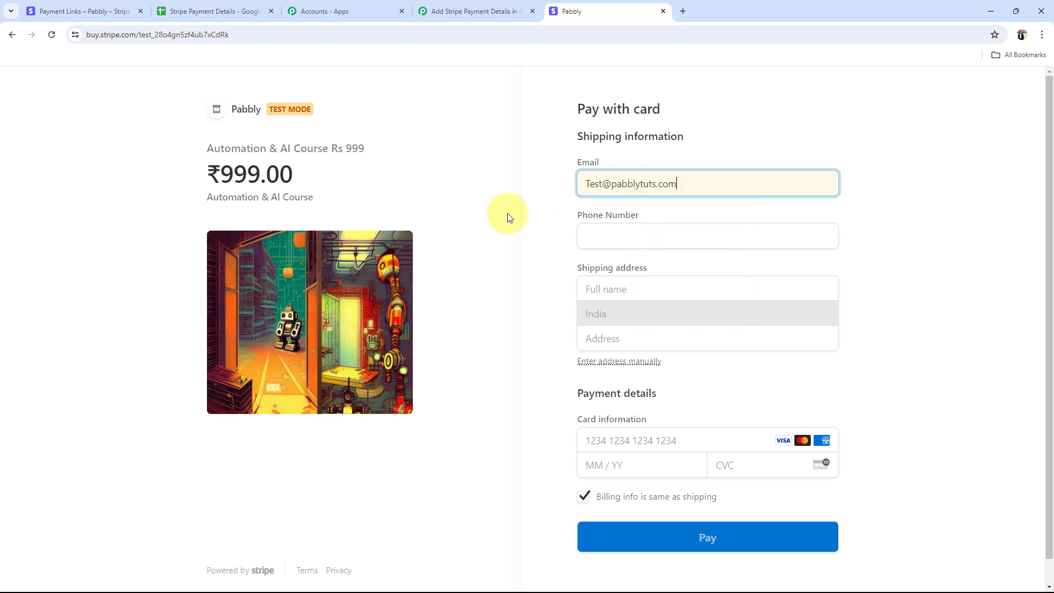
pyautogui.click(611, 236)
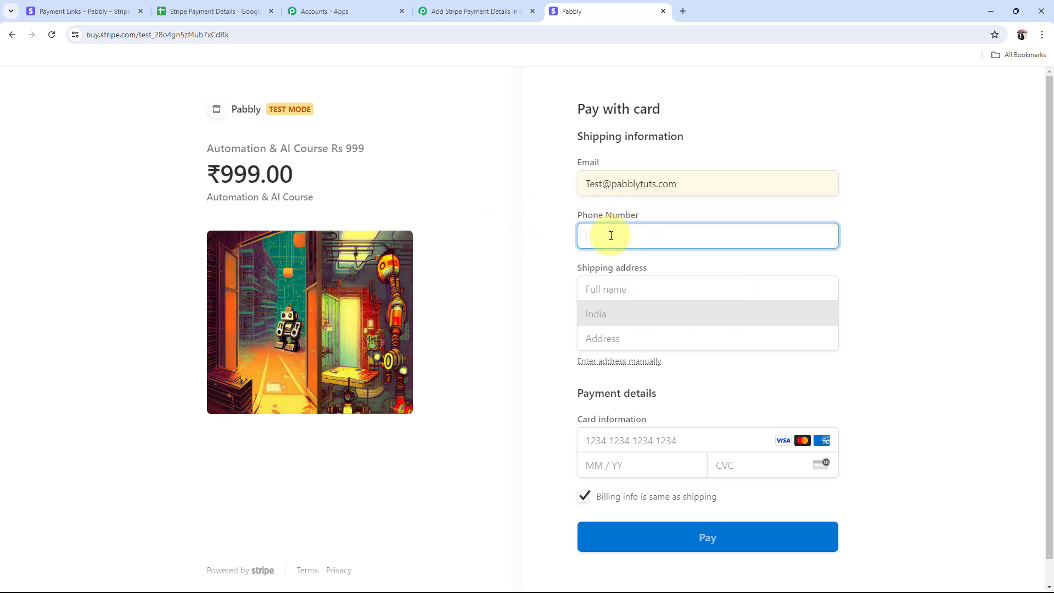
pyautogui.write('+')
pyautogui.press('BackSpace')
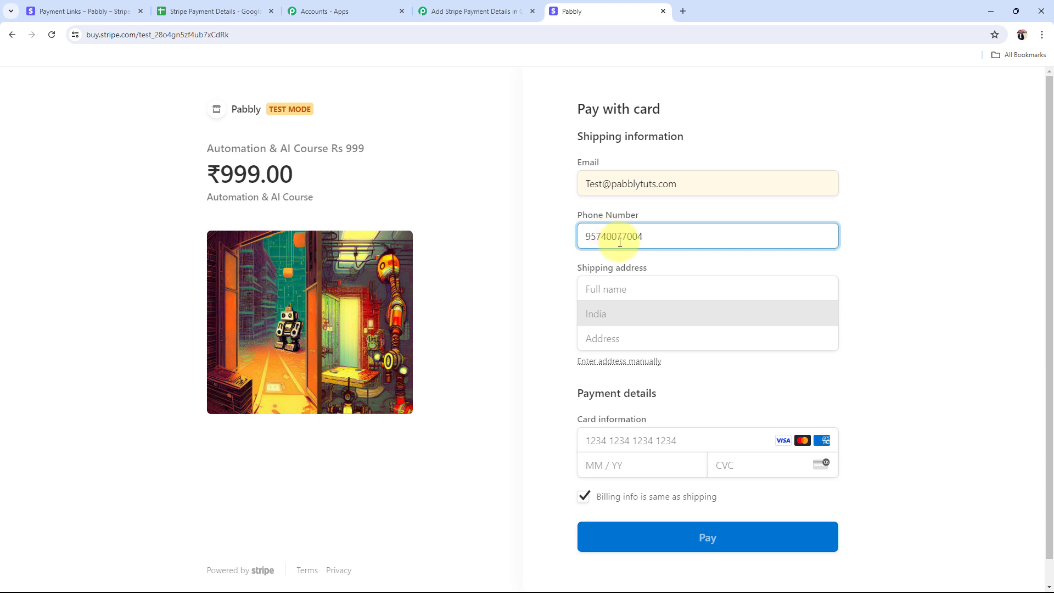
# Step: Fill in the buyer's full name, street address, city and PIN code, and choose Delhi as the state
pyautogui.click(631, 287)
pyautogui.click(662, 313)
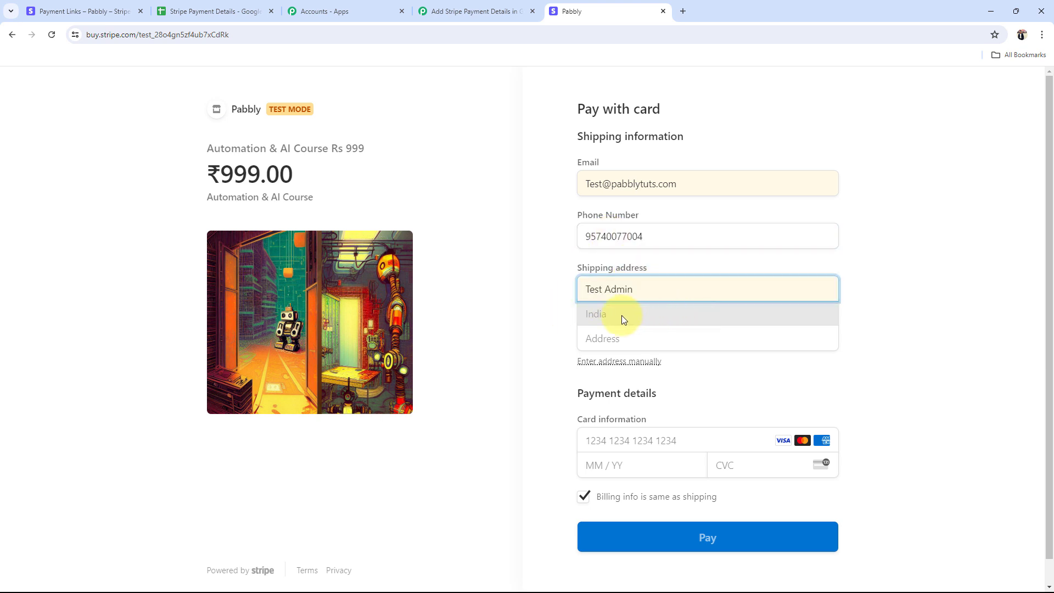
pyautogui.click(626, 332)
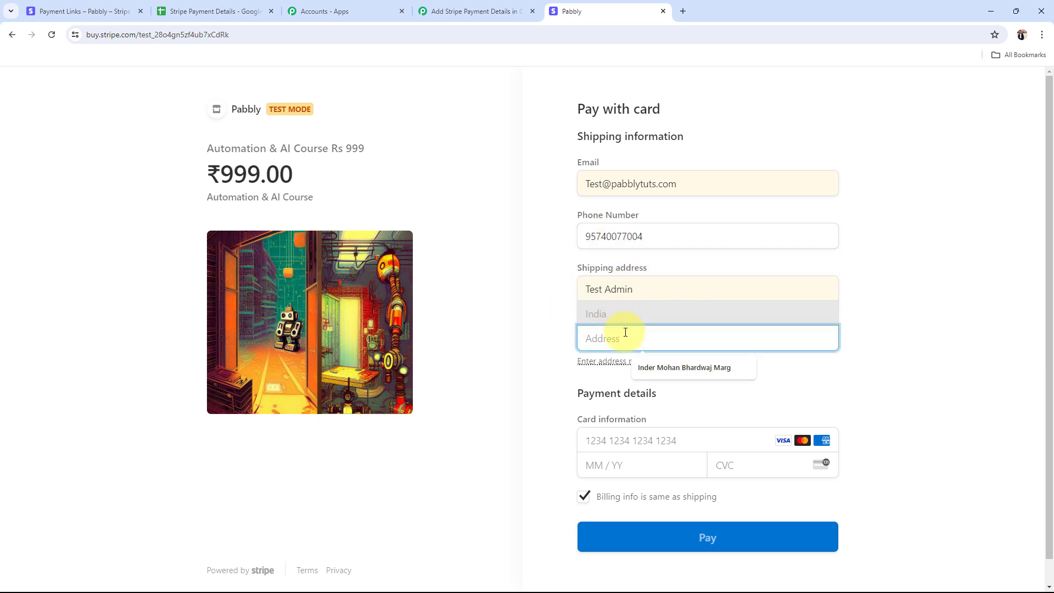
pyautogui.click(652, 368)
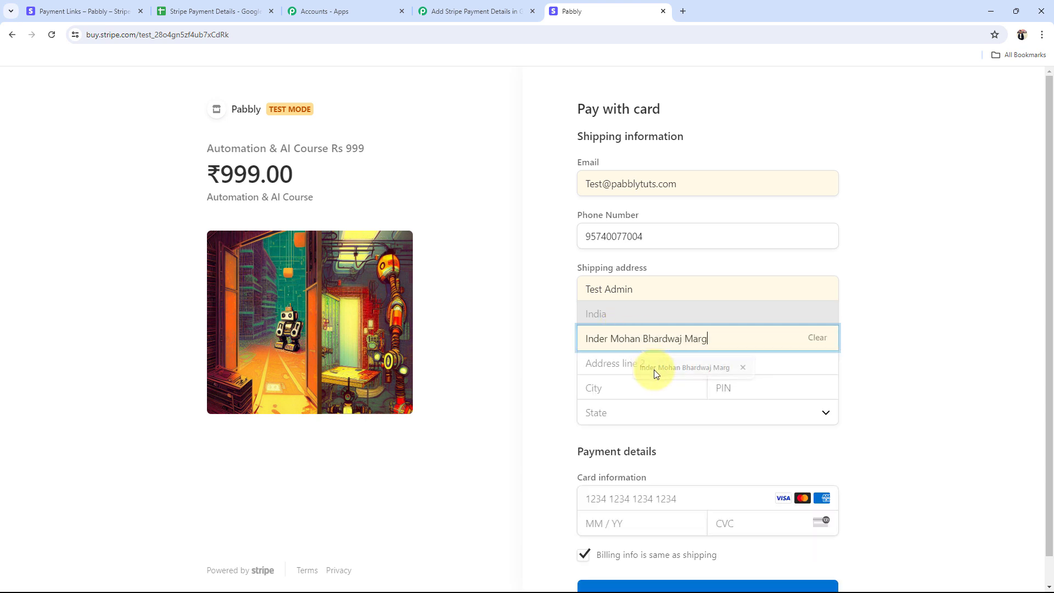
pyautogui.click(668, 373)
pyautogui.write('23')
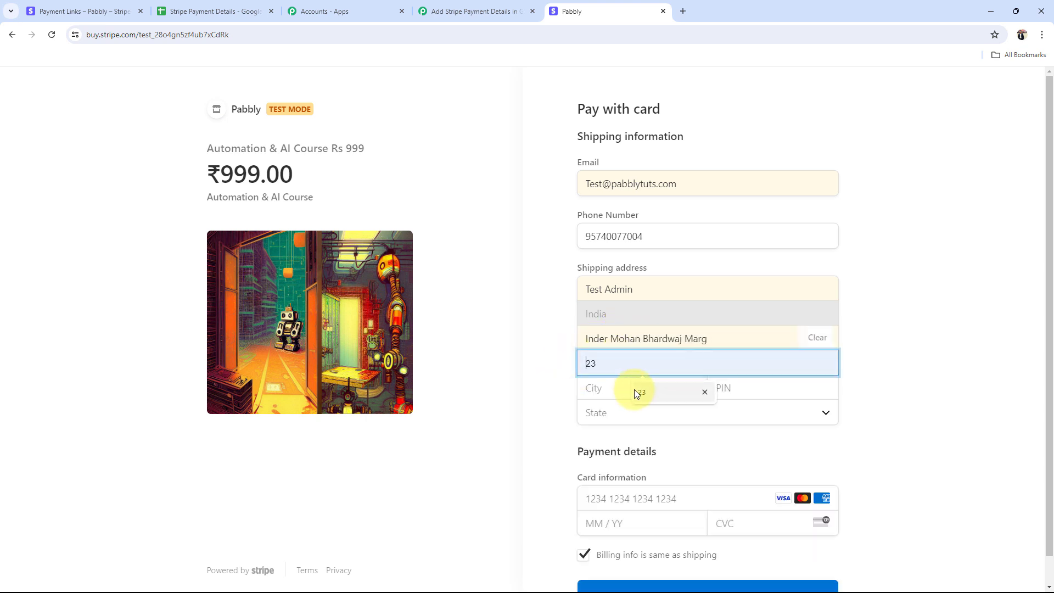
pyautogui.click(654, 417)
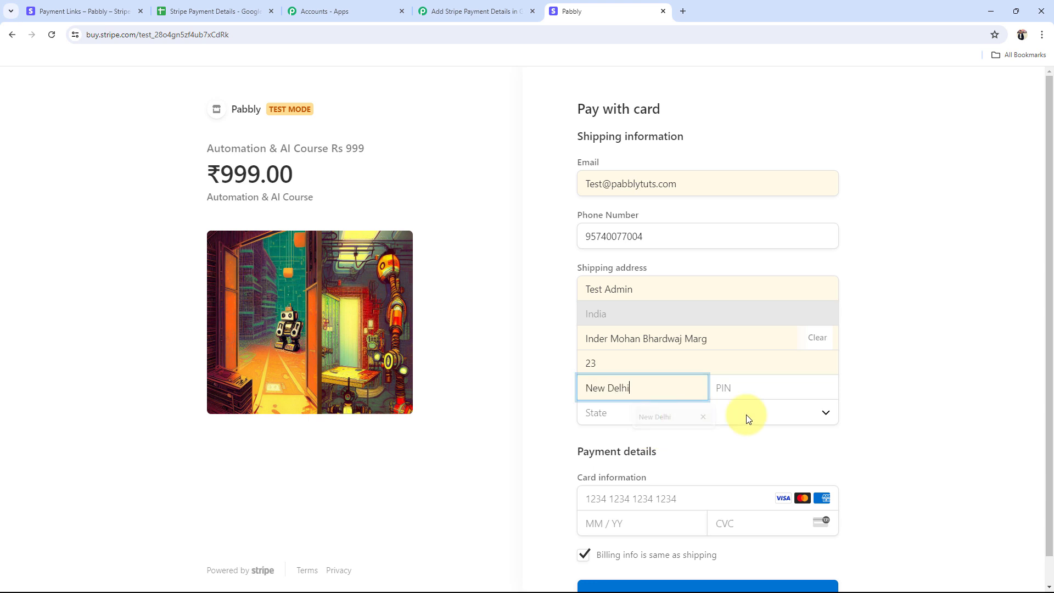
pyautogui.click(730, 391)
pyautogui.click(785, 423)
pyautogui.click(690, 416)
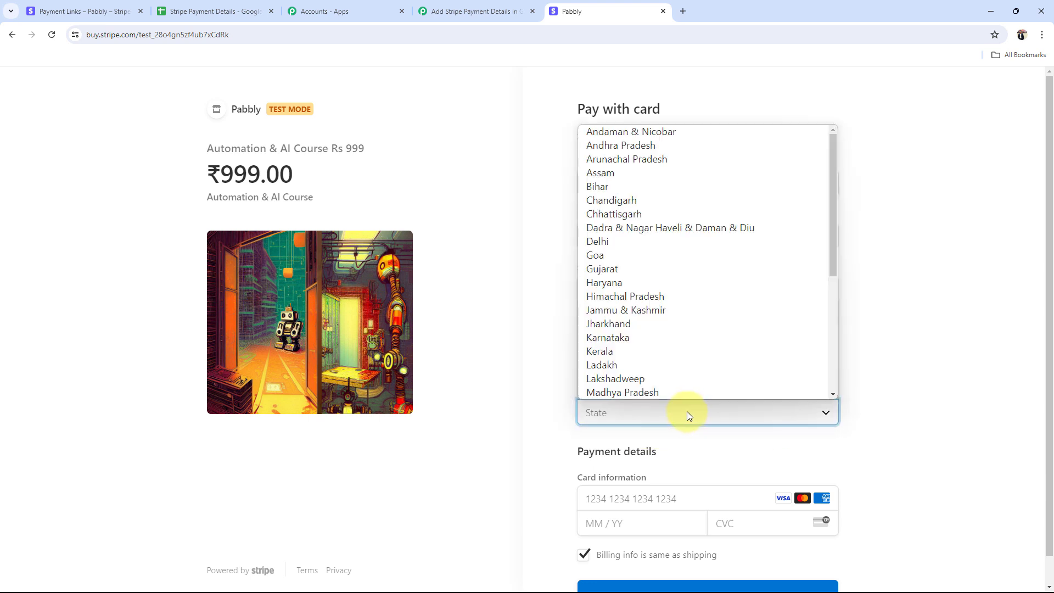
pyautogui.write('de')
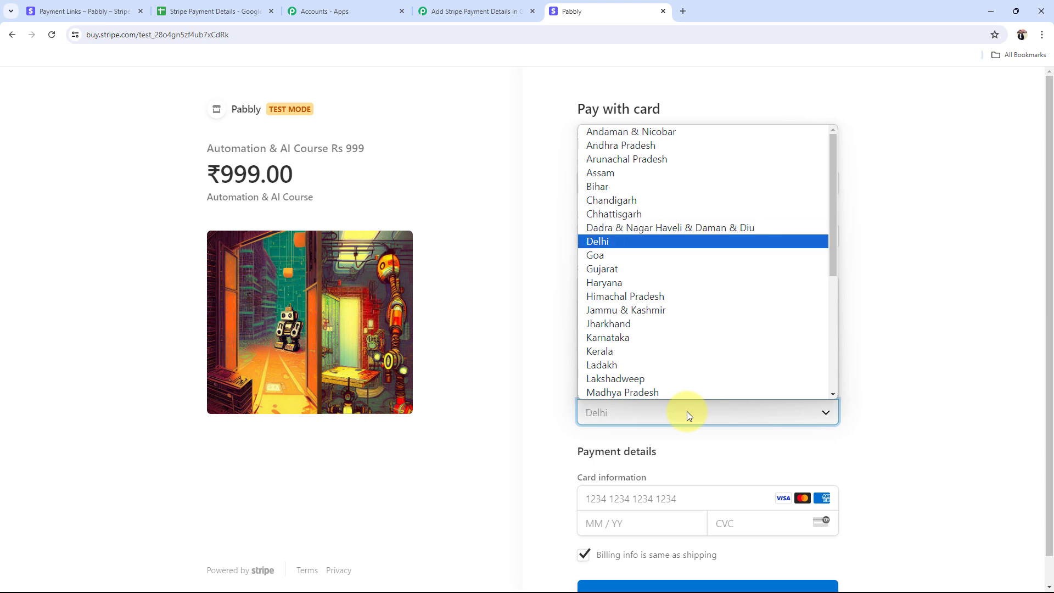
pyautogui.click(634, 247)
pyautogui.scroll(-1, 489, 367)
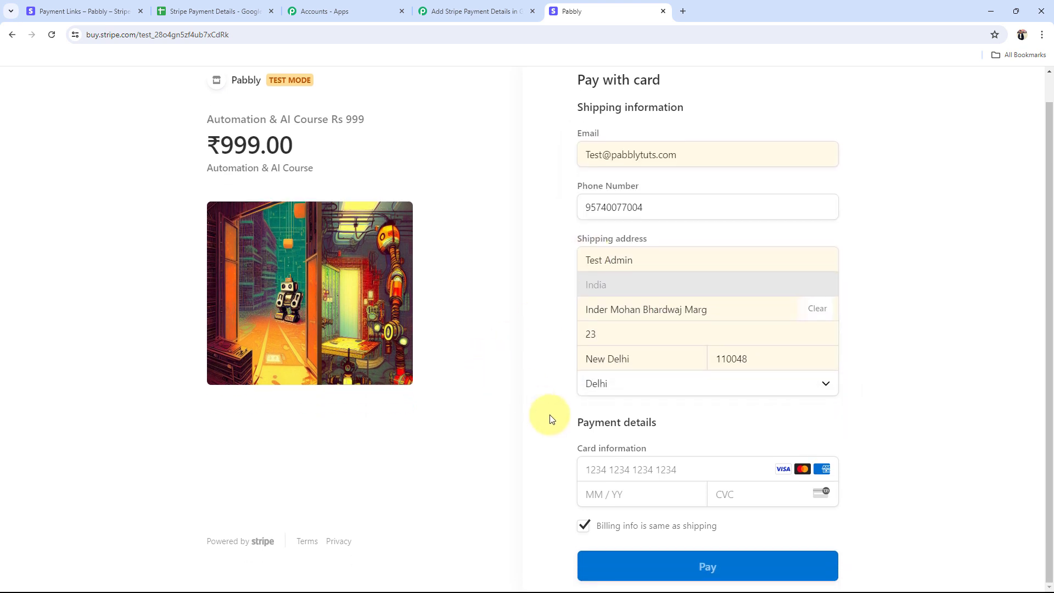
pyautogui.click(620, 478)
pyautogui.write('4111 1111 1111 111')
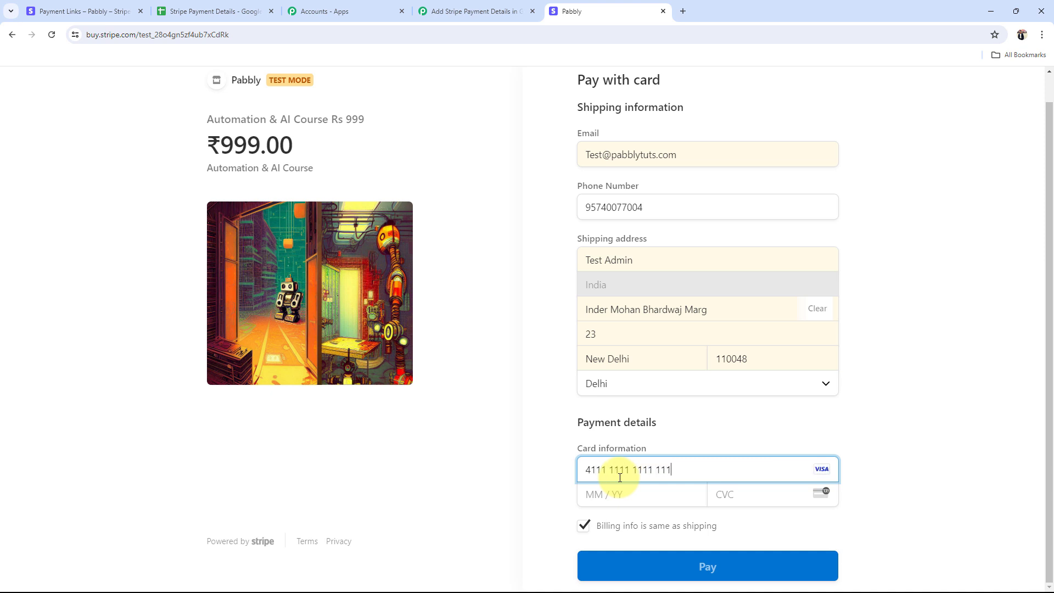
pyautogui.write('1')
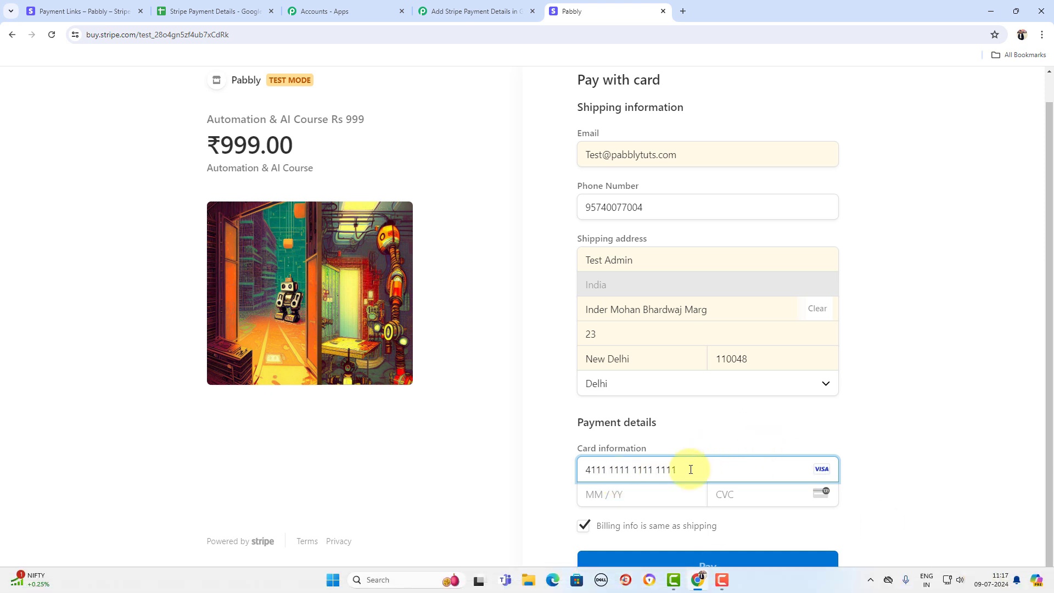
pyautogui.click(648, 500)
pyautogui.write('03 / ')
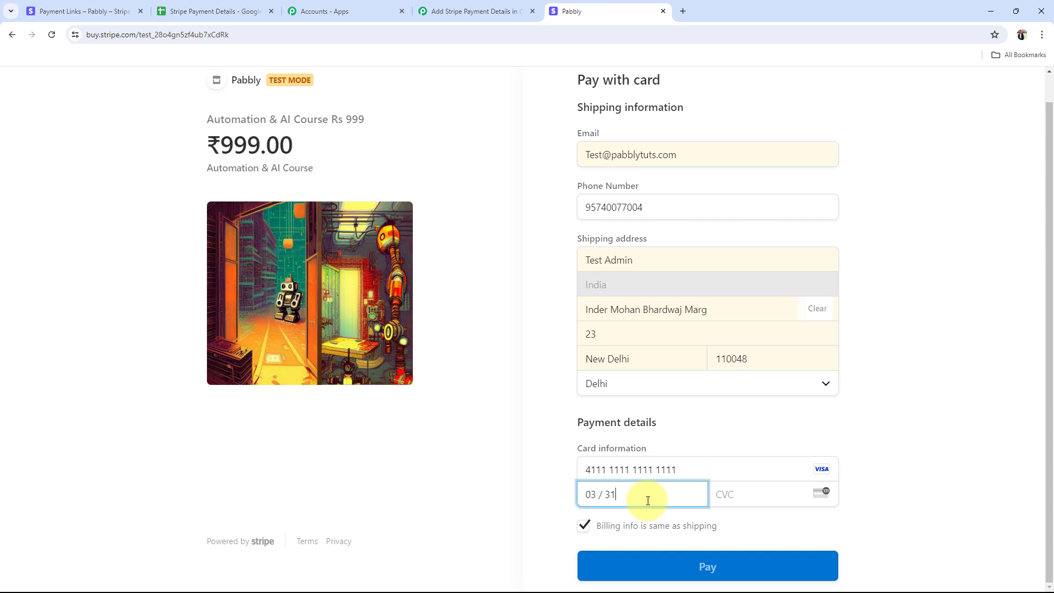
pyautogui.write('31')
pyautogui.click(748, 494)
pyautogui.write('1')
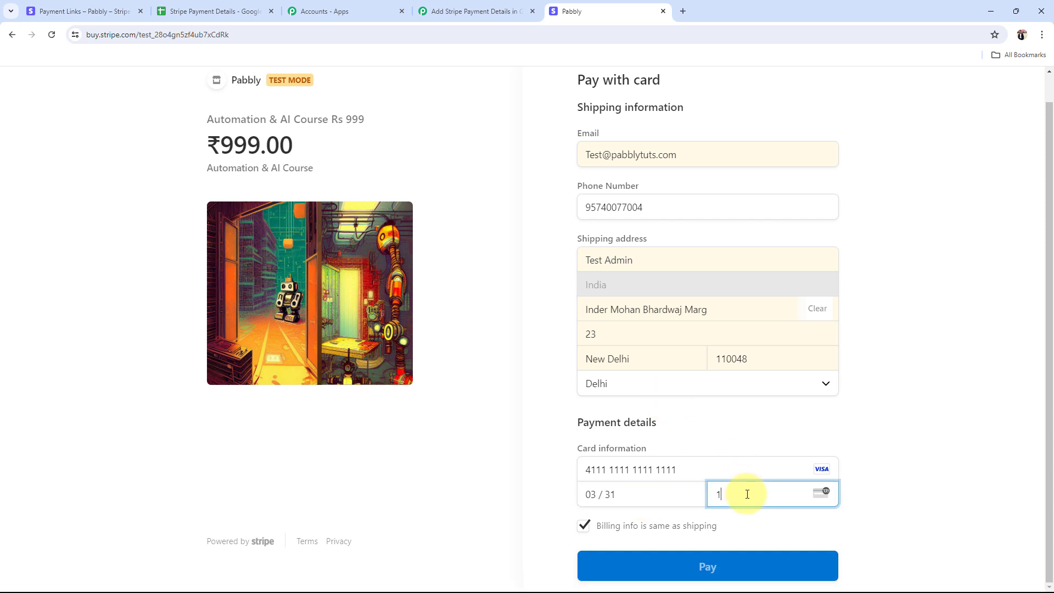
pyautogui.write('23')
pyautogui.click(714, 566)
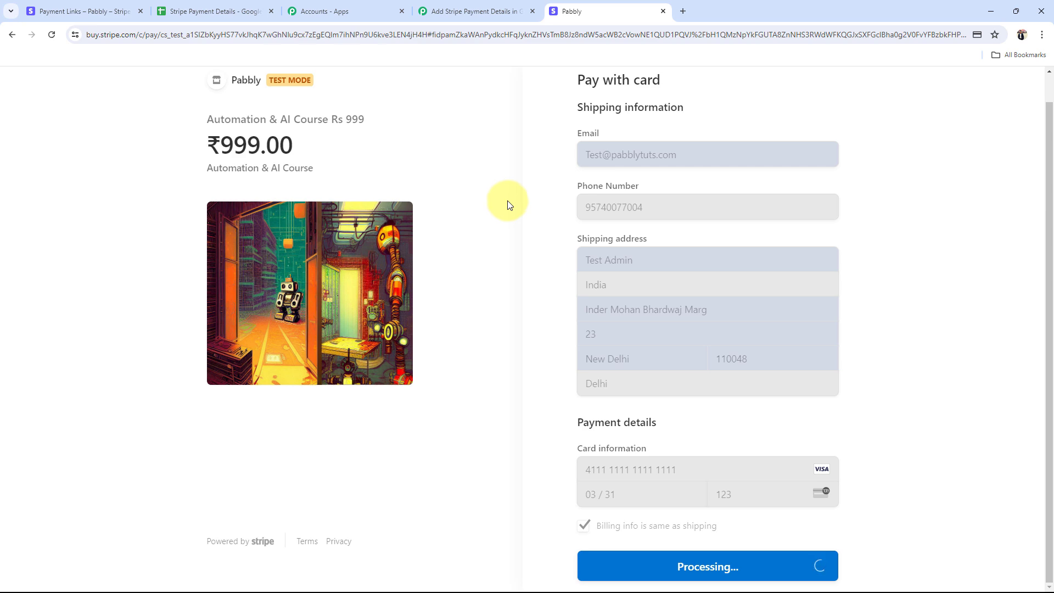
pyautogui.click(472, 11)
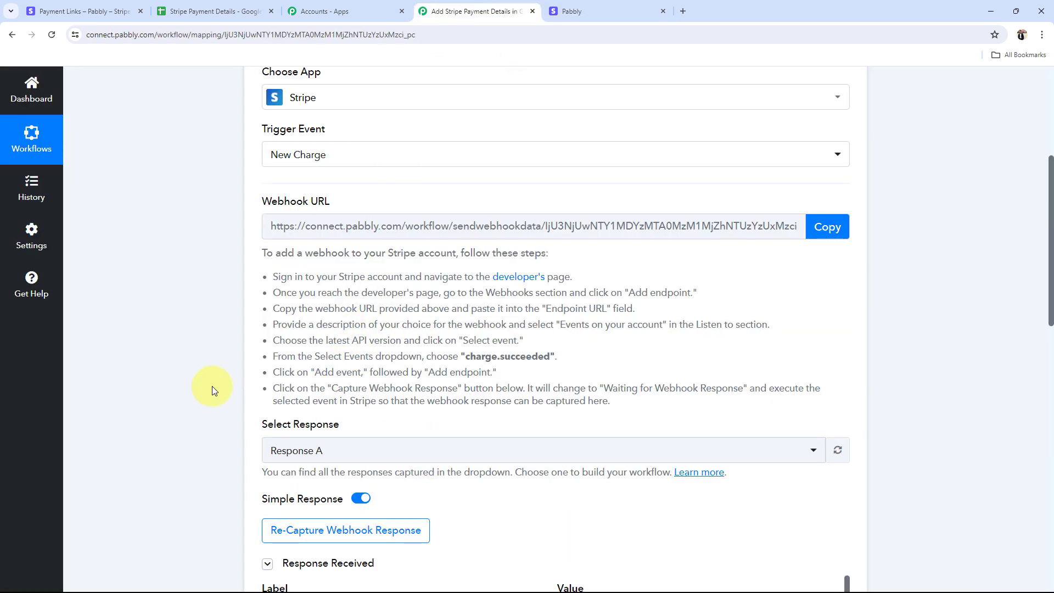
# Step: Check the checkout confirmation, then view Pabbly's captured Response A with the charge.succeeded event data
pyautogui.scroll(-5, 474, 405)
pyautogui.click(101, 4)
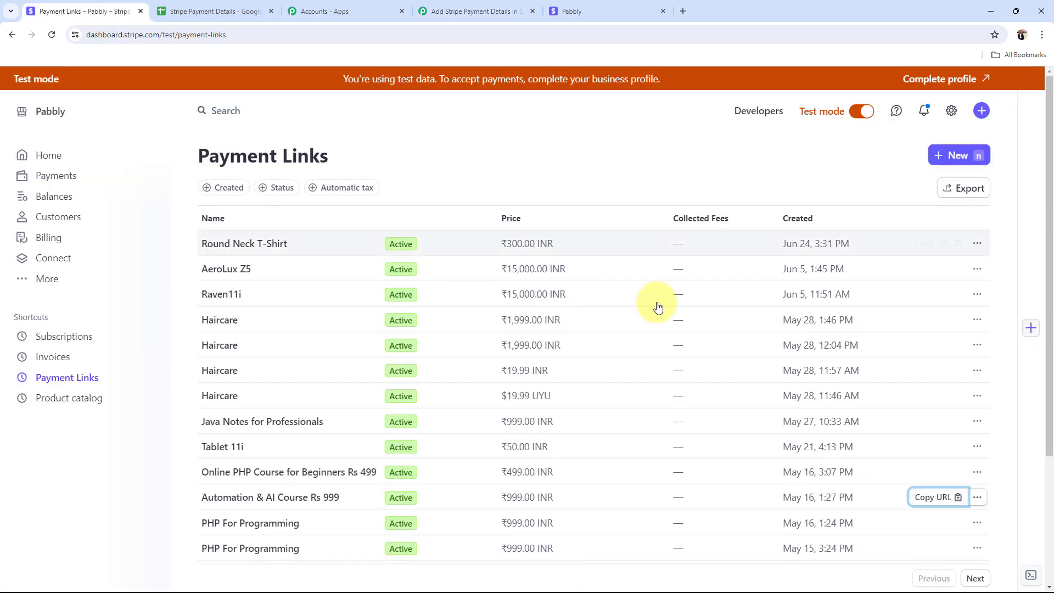
pyautogui.click(575, 12)
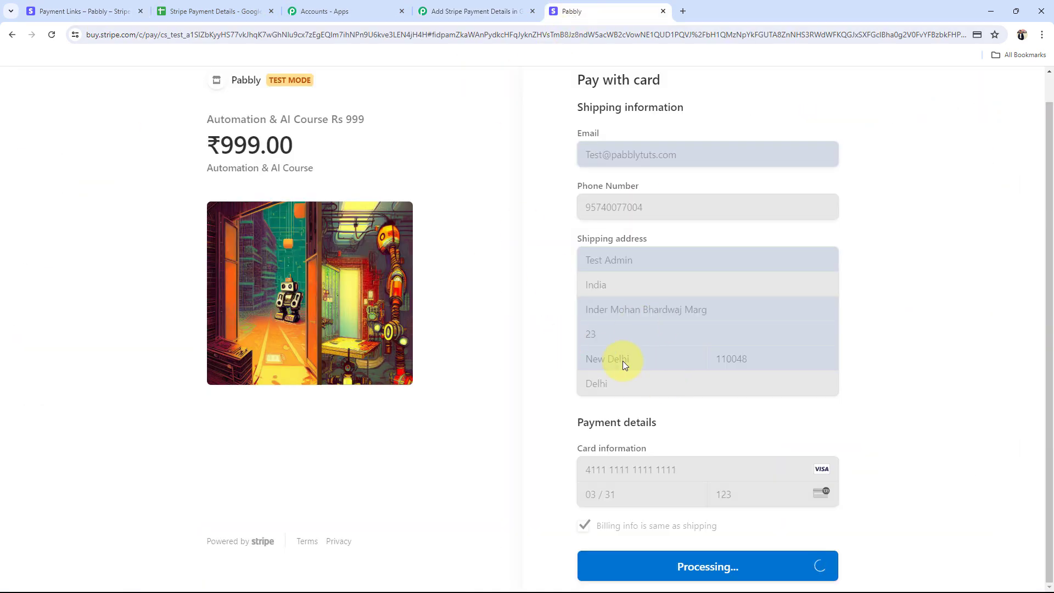
pyautogui.click(448, 4)
pyautogui.scroll(-3, 483, 372)
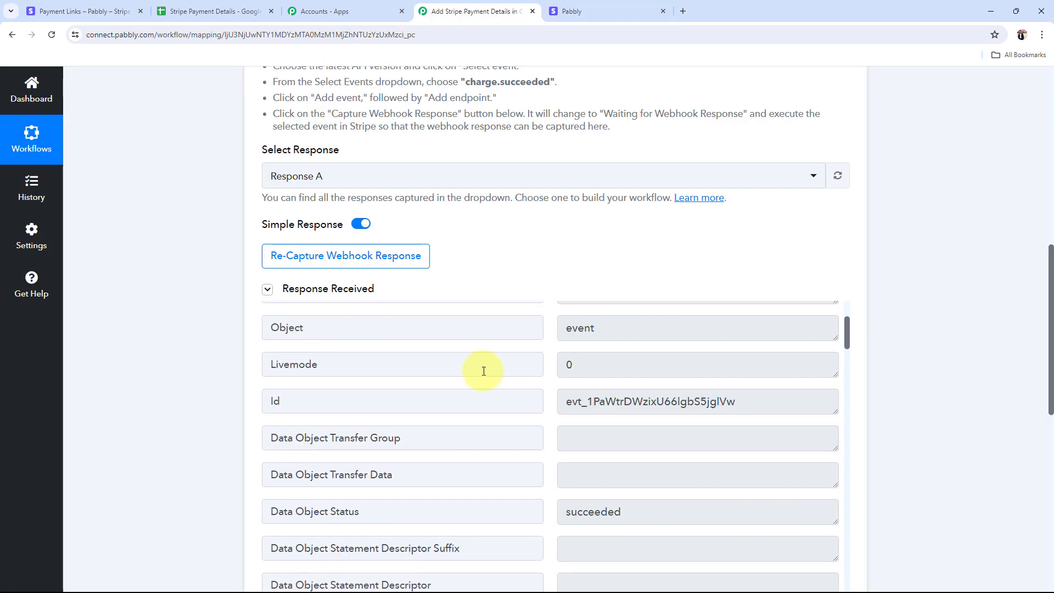
pyautogui.scroll(2, 484, 372)
pyautogui.click(558, 16)
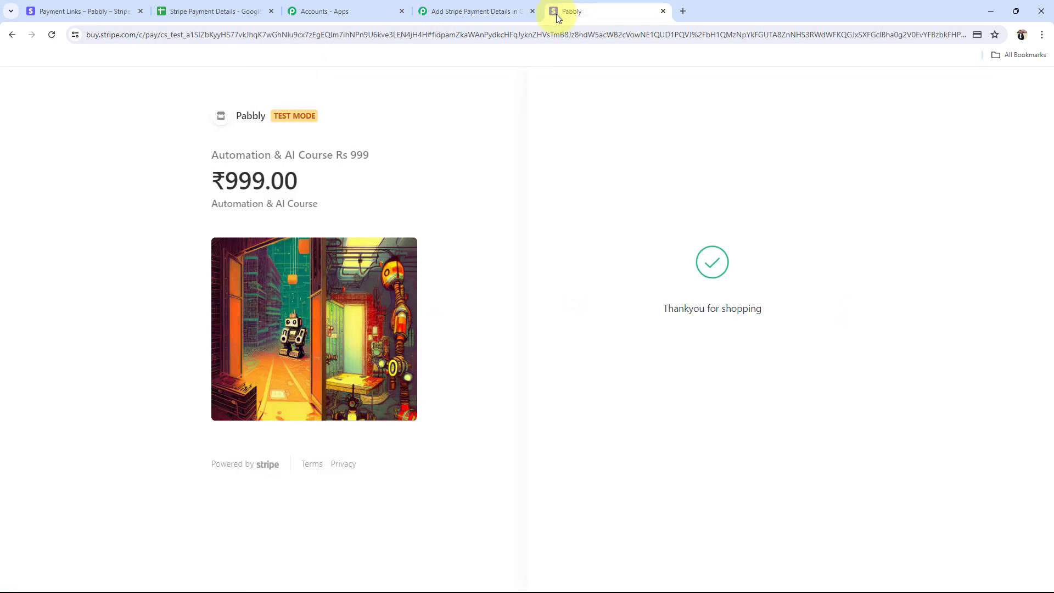
pyautogui.click(472, 11)
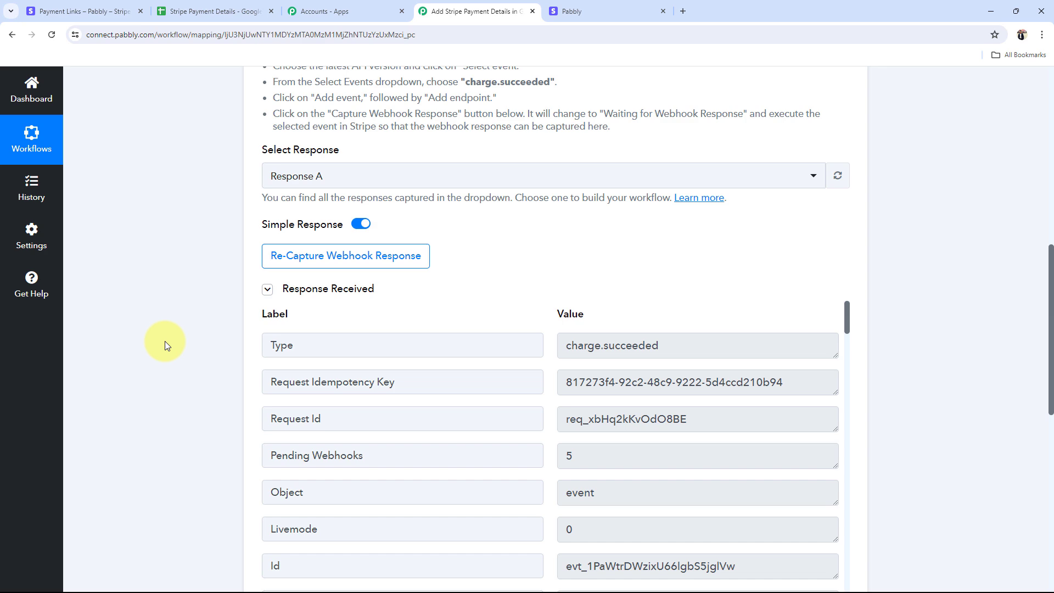
pyautogui.scroll(4, 165, 341)
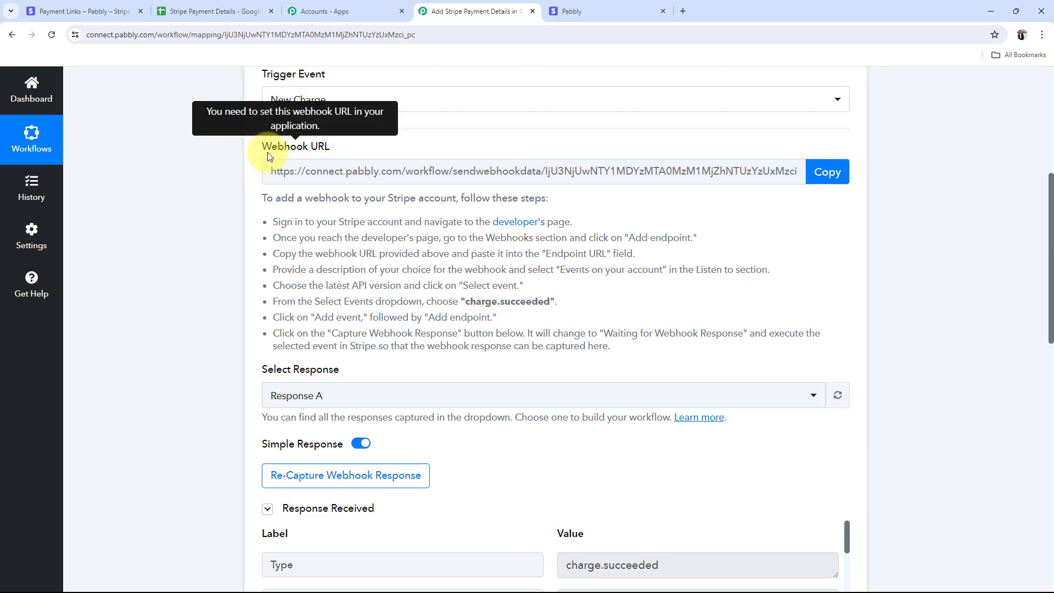
pyautogui.scroll(-7, 220, 251)
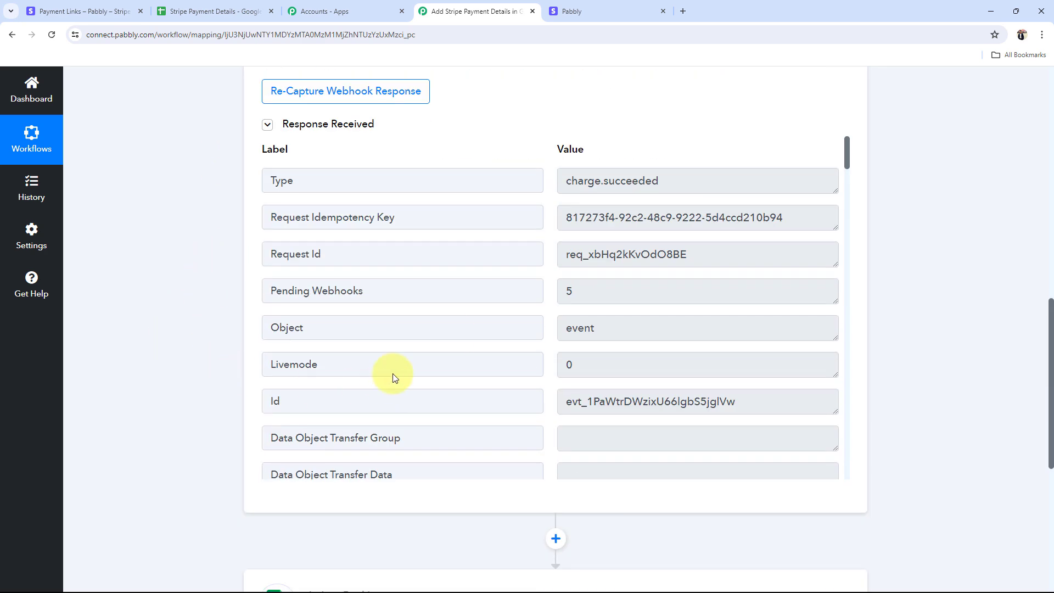
pyautogui.click(676, 191)
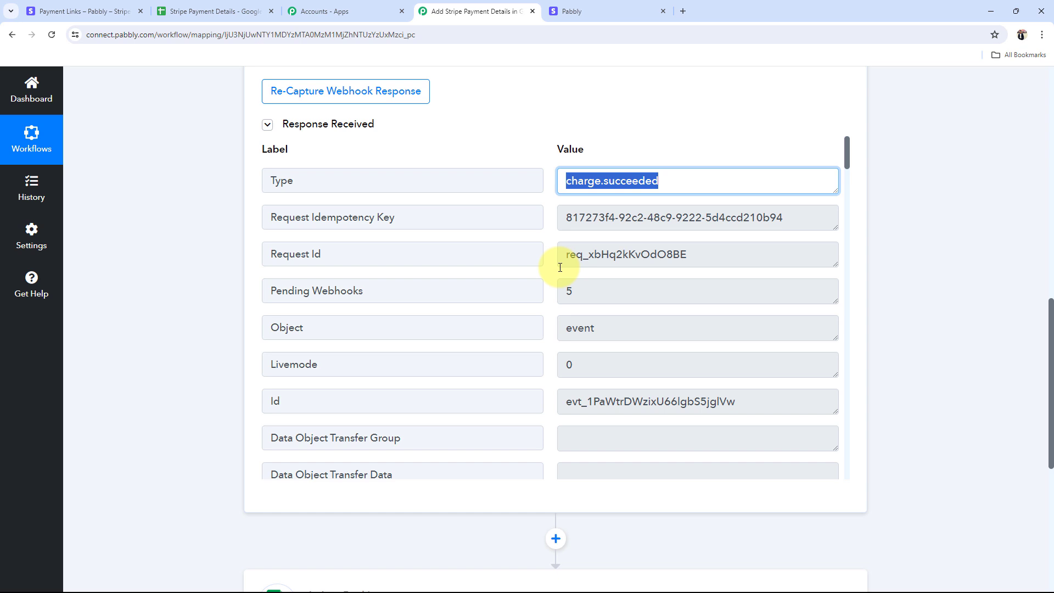
pyautogui.scroll(-11, 560, 268)
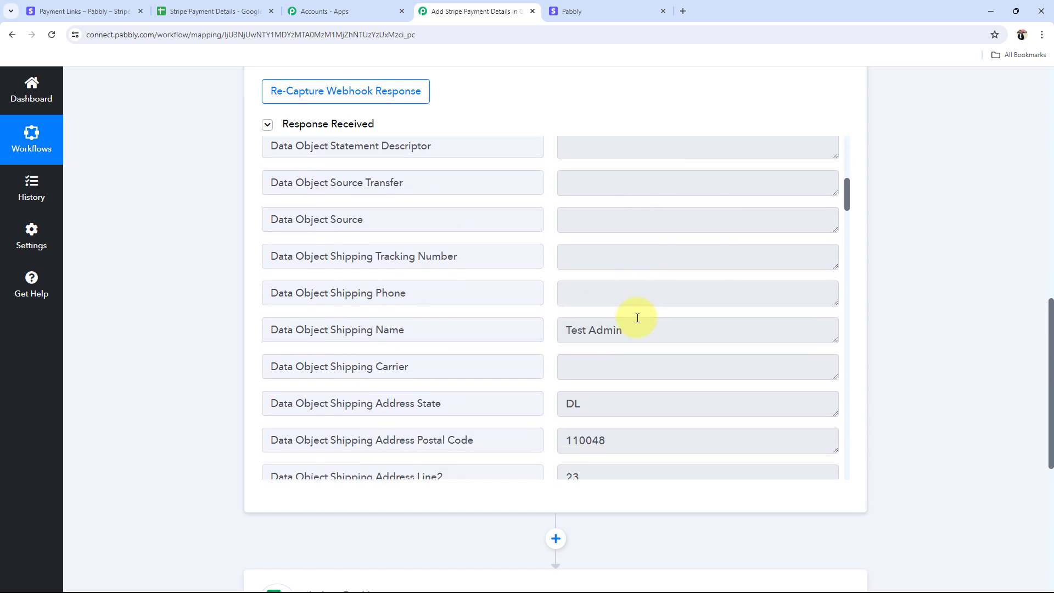
pyautogui.scroll(1, 593, 206)
pyautogui.click(659, 225)
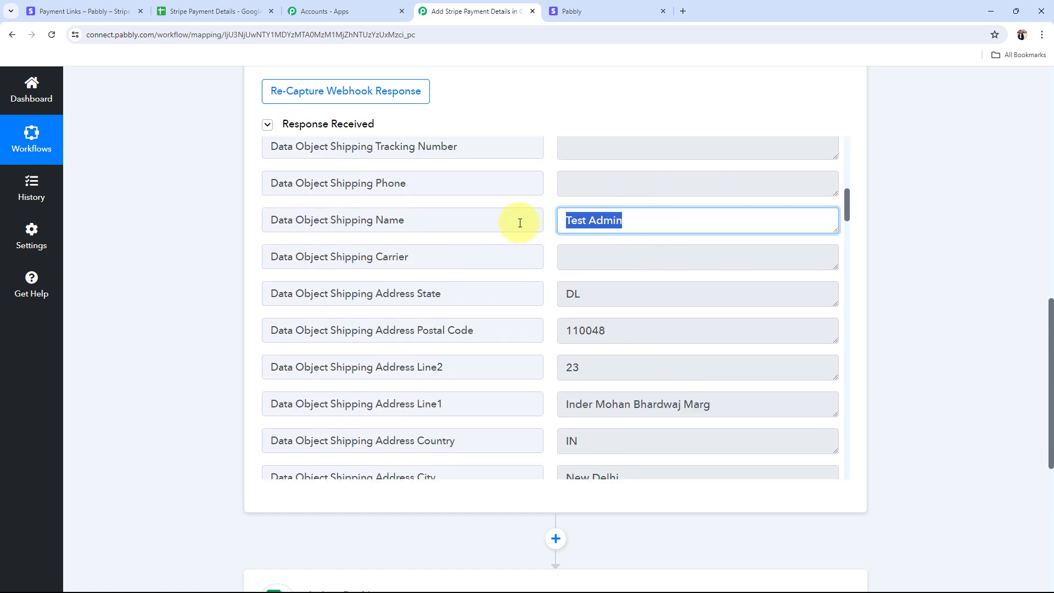
pyautogui.click(575, 294)
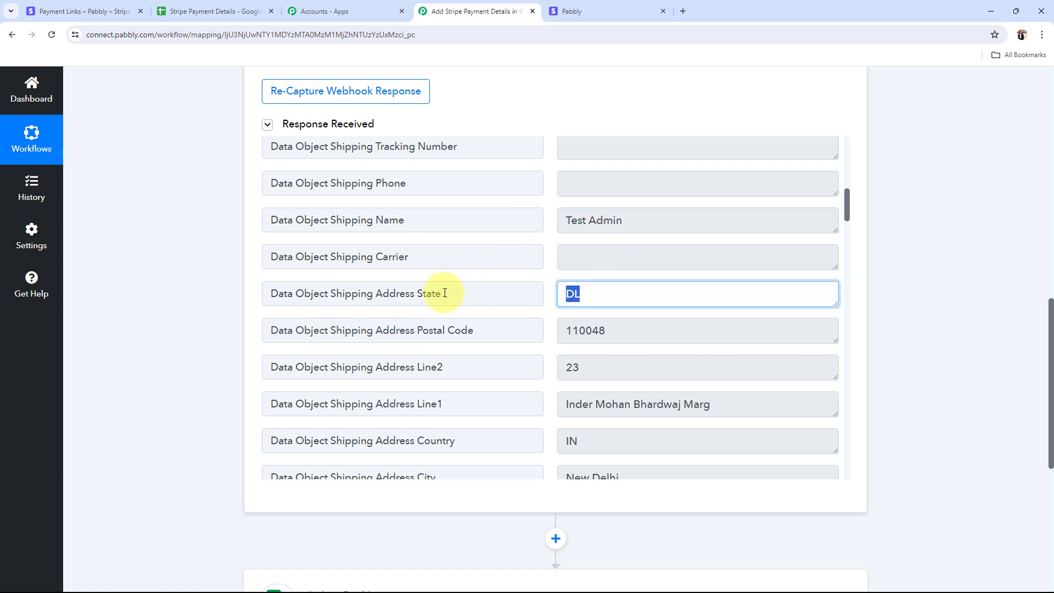
pyautogui.scroll(-1, 654, 353)
pyautogui.press('Tab')
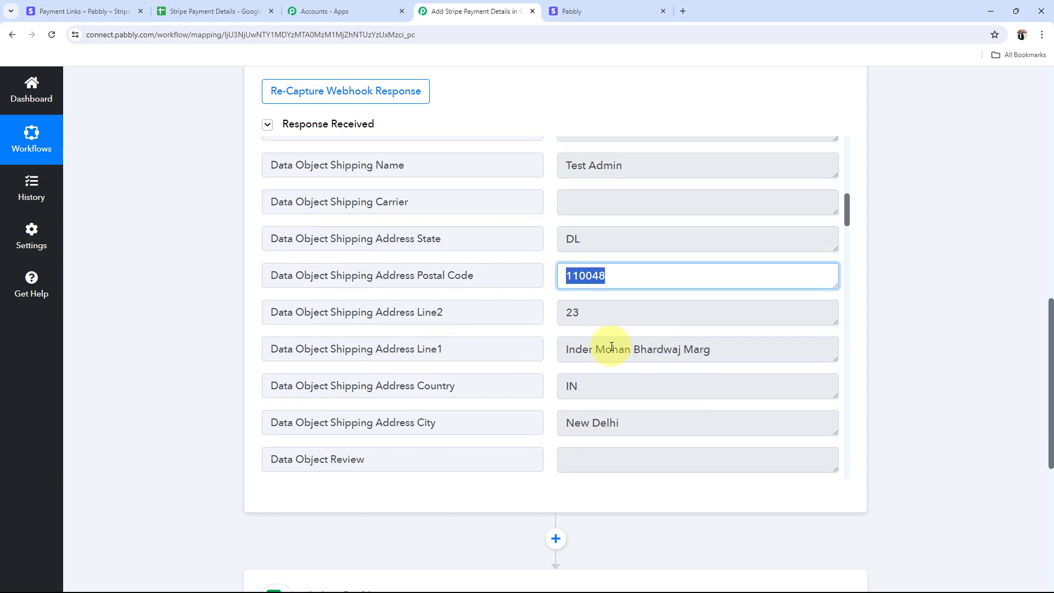
pyautogui.press('Tab')
pyautogui.scroll(-3, 551, 388)
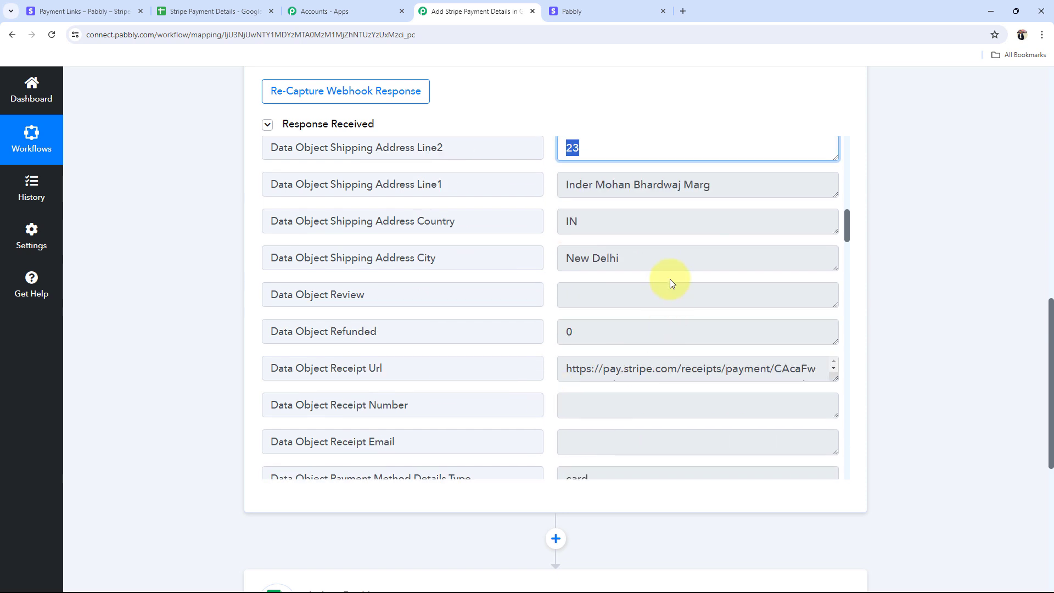
pyautogui.click(670, 266)
pyautogui.scroll(-3, 641, 397)
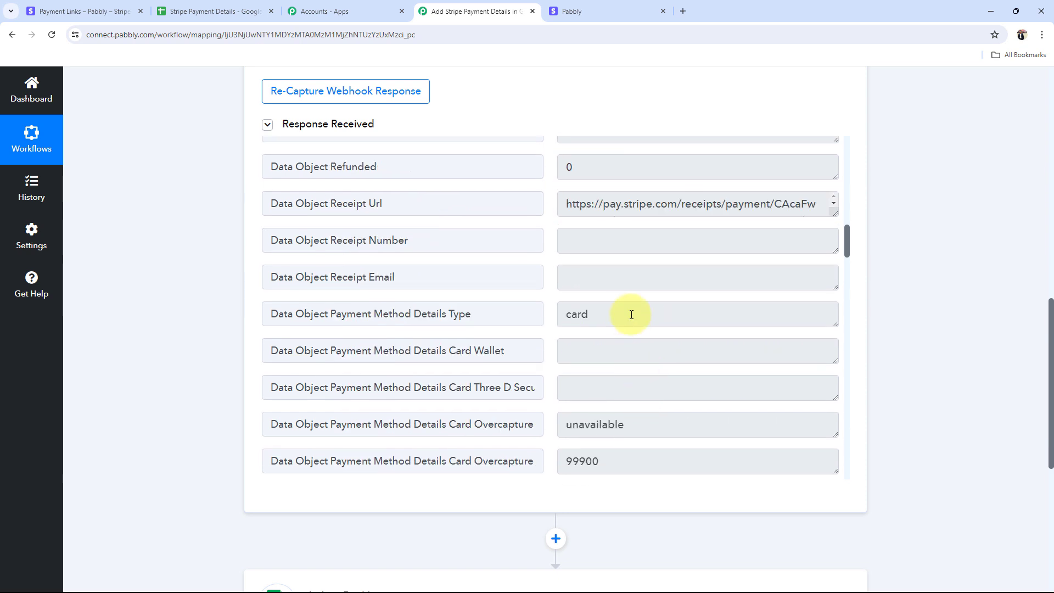
pyautogui.moveTo(628, 313); pyautogui.dragTo(444, 334)
pyautogui.scroll(-5, 706, 400)
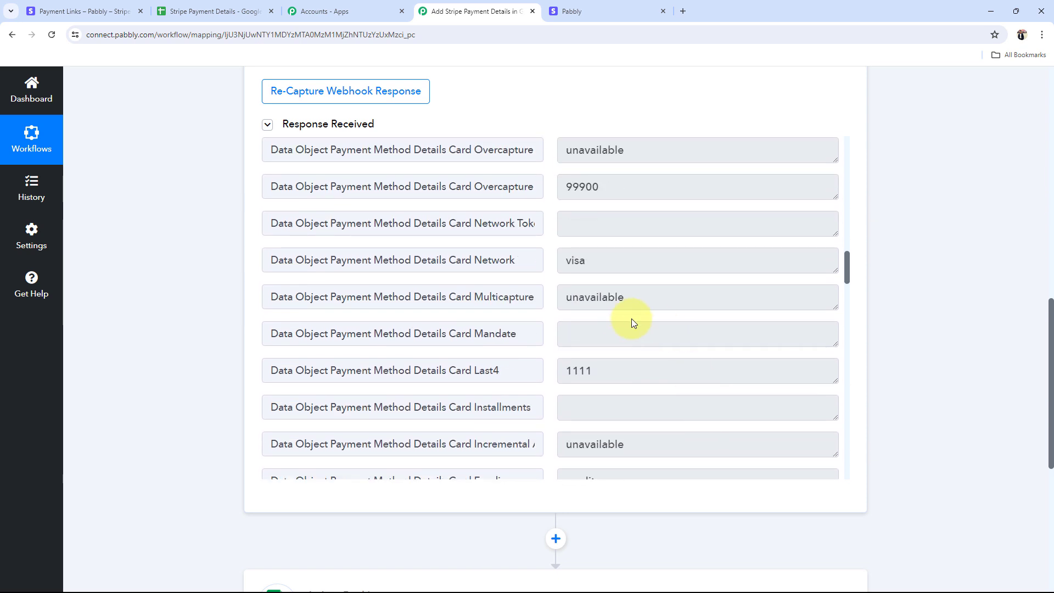
pyautogui.scroll(1, 609, 238)
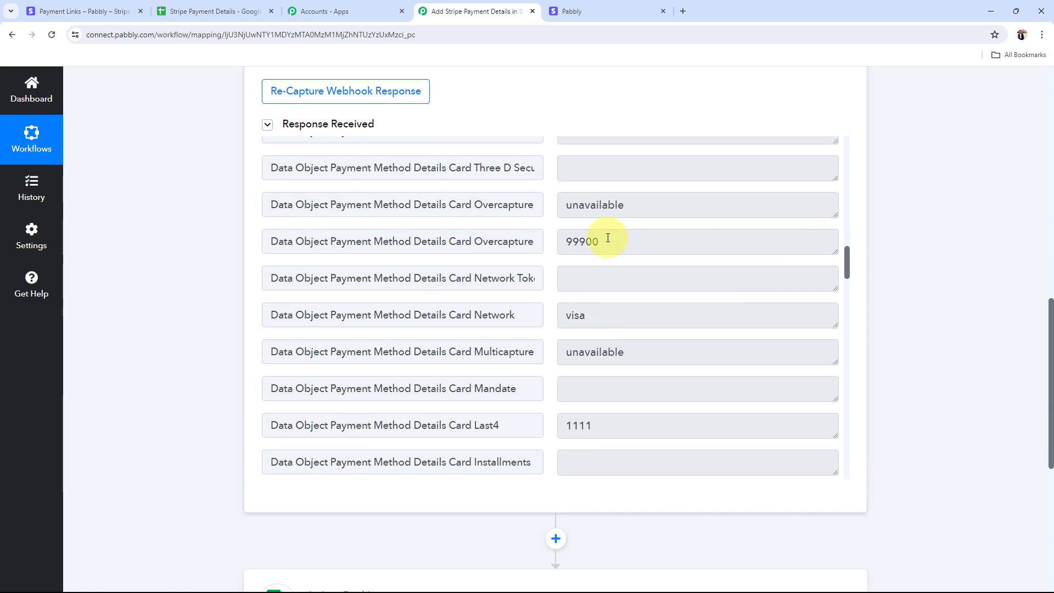
pyautogui.moveTo(608, 238); pyautogui.dragTo(556, 247)
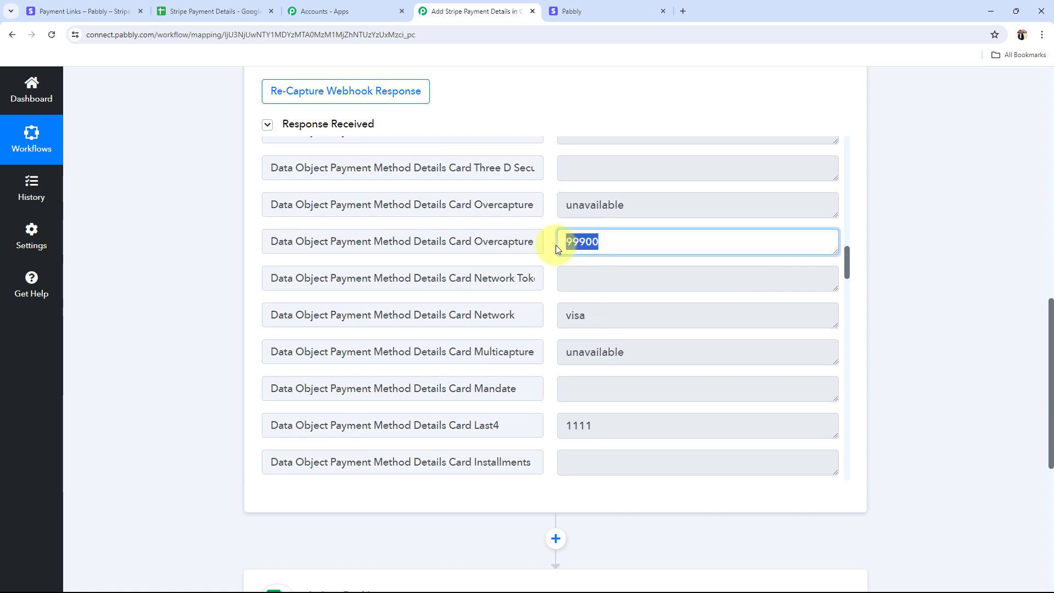
pyautogui.click(440, 252)
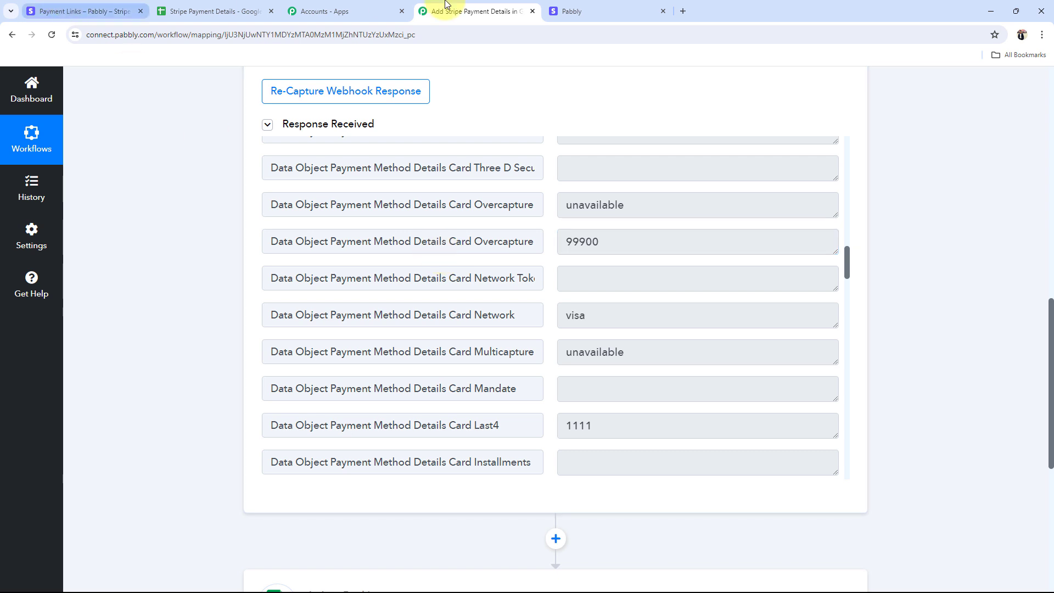
pyautogui.click(566, 8)
pyautogui.moveTo(212, 183); pyautogui.dragTo(283, 184)
pyautogui.click(134, 245)
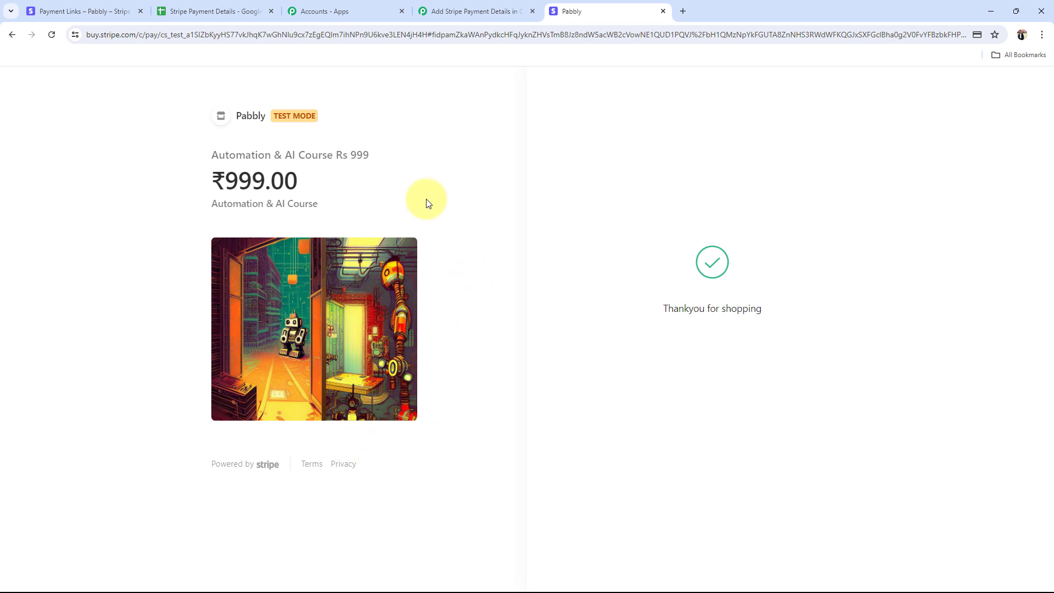
pyautogui.click(459, 4)
pyautogui.moveTo(565, 241); pyautogui.dragTo(601, 253)
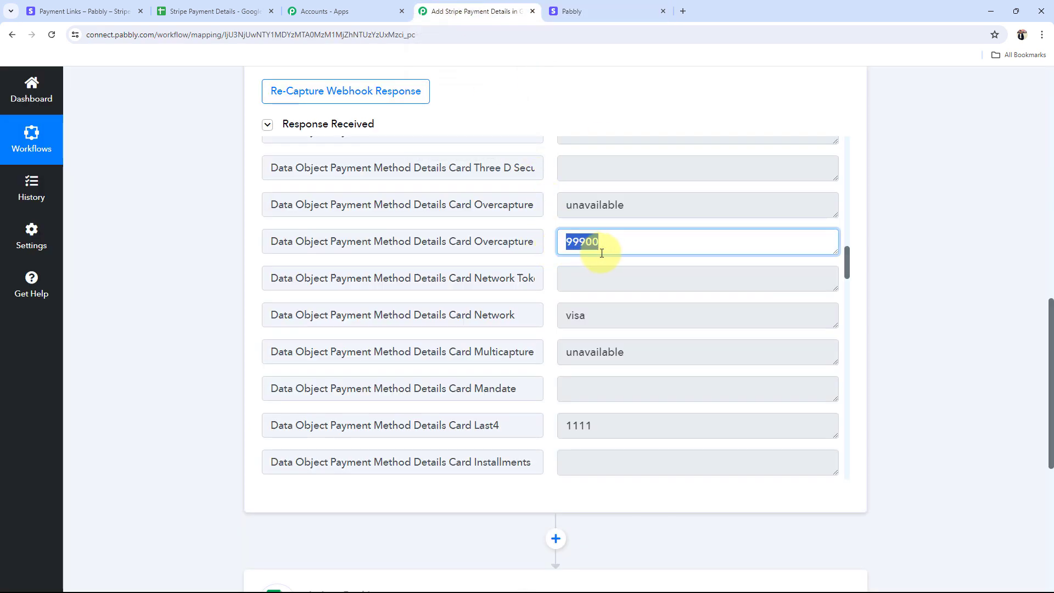
pyautogui.click(216, 283)
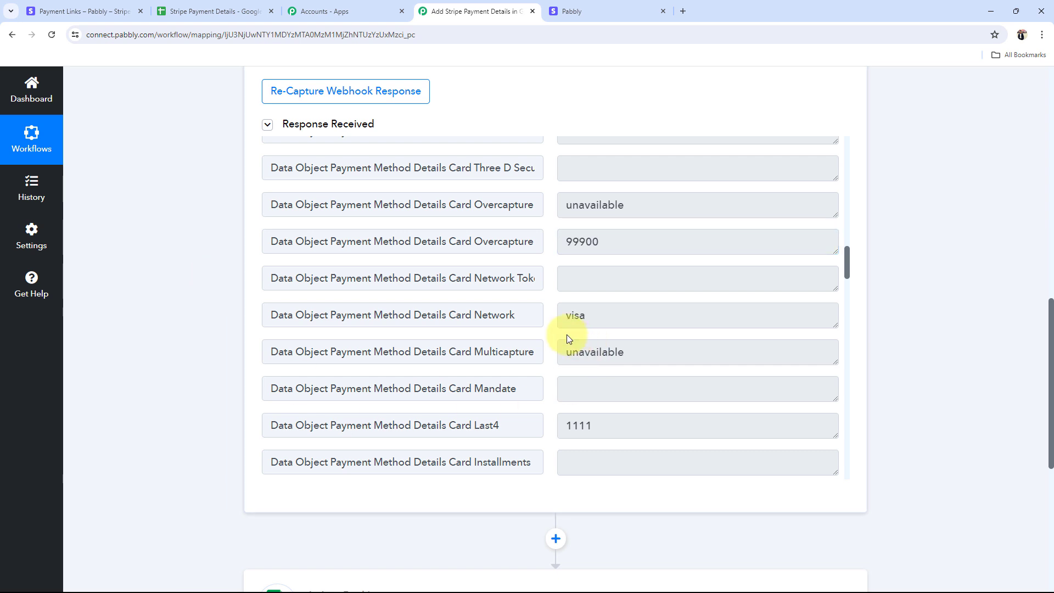
pyautogui.scroll(-5, 568, 338)
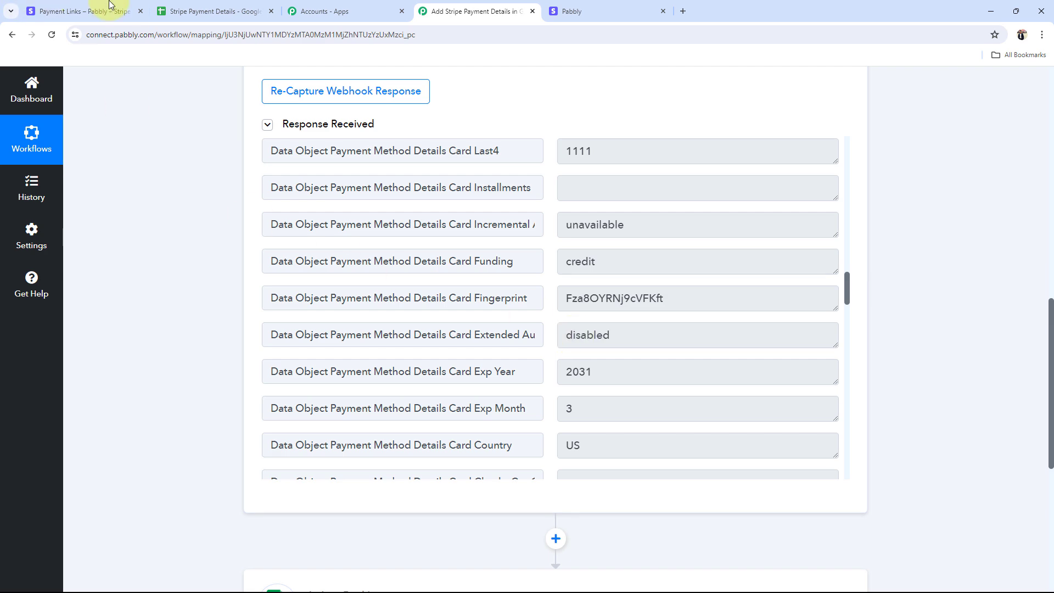
# Step: Look over the Stripe test-mode Payment Links list
pyautogui.click(93, 11)
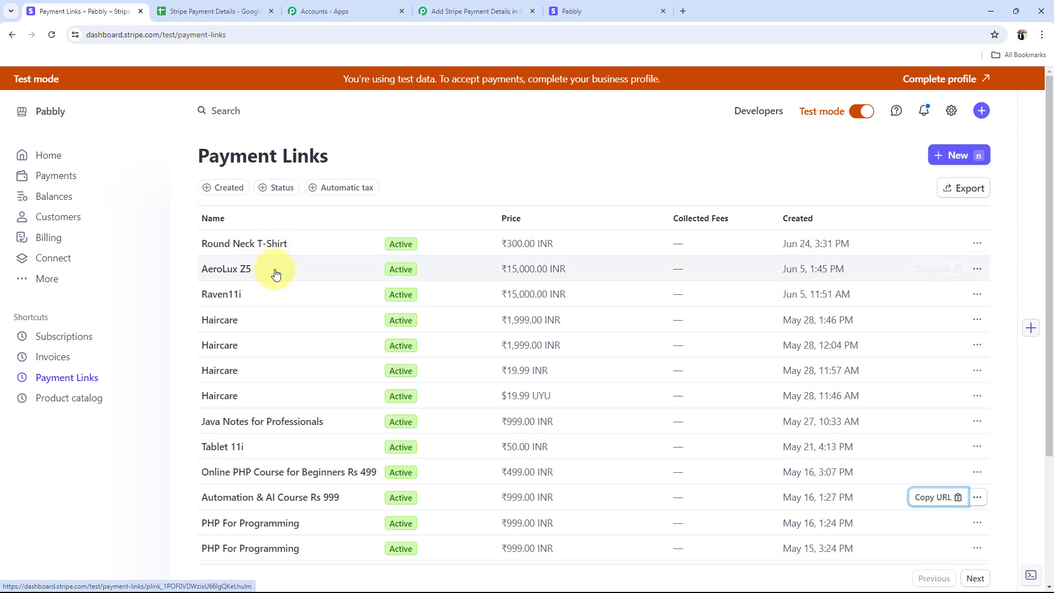
pyautogui.scroll(-3, 299, 284)
pyautogui.scroll(3, 300, 284)
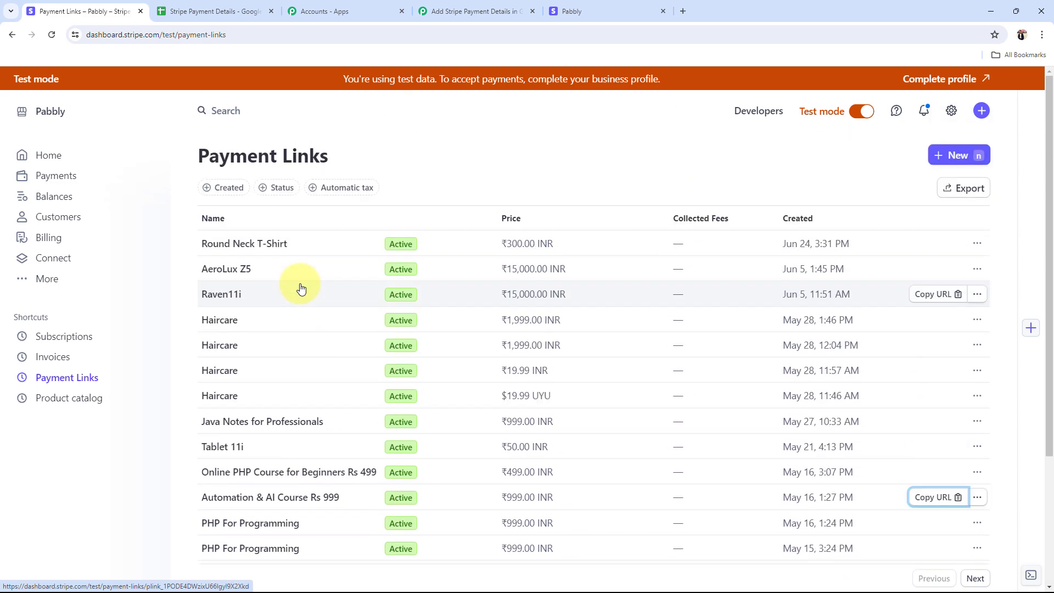
pyautogui.scroll(-2, 301, 288)
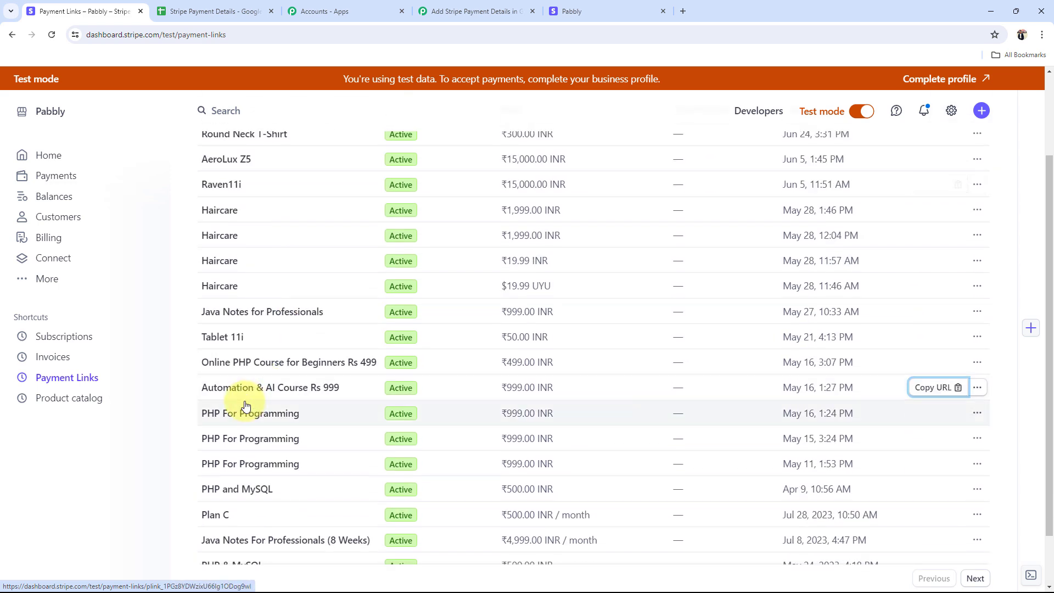
# Step: Check the Stripe Payment Details sheet's empty next row (B3, C3), then return to Payment Links
pyautogui.click(215, 5)
pyautogui.hotkey('ctrl', 'shift', 'Tab')
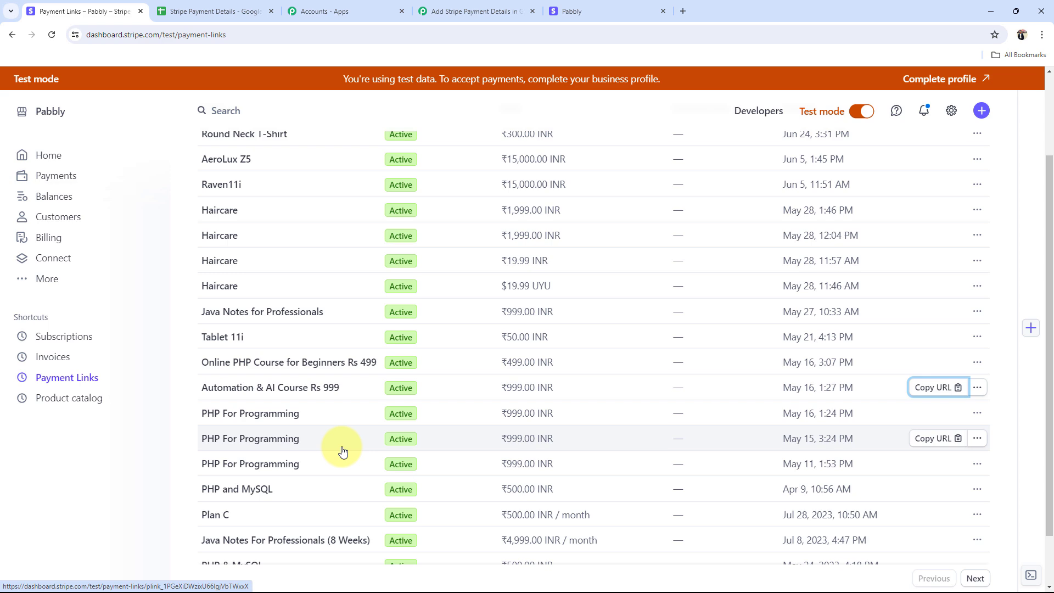
pyautogui.click(187, 11)
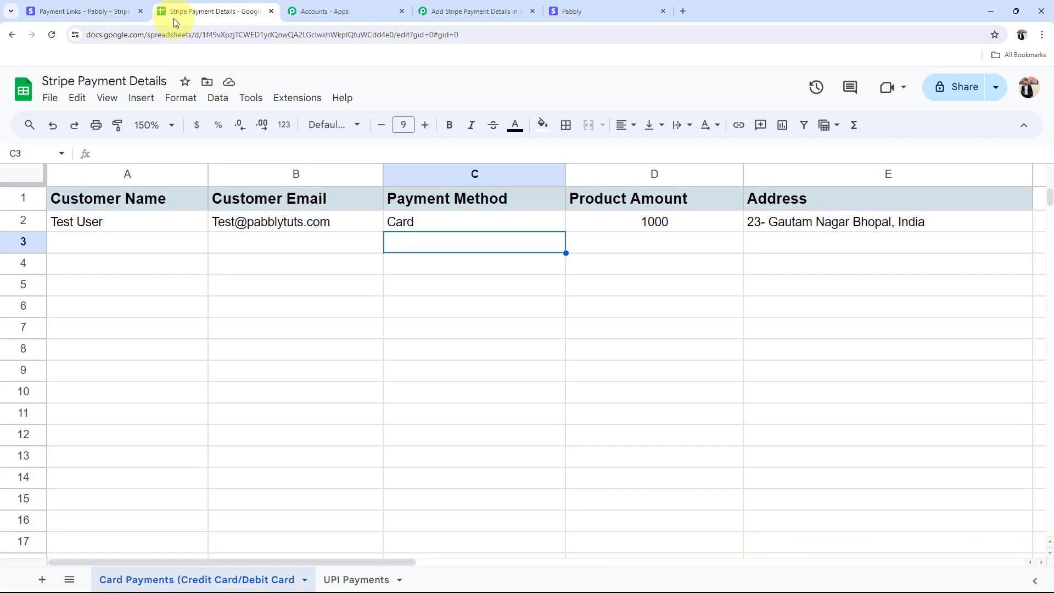
pyautogui.click(294, 240)
pyautogui.click(517, 245)
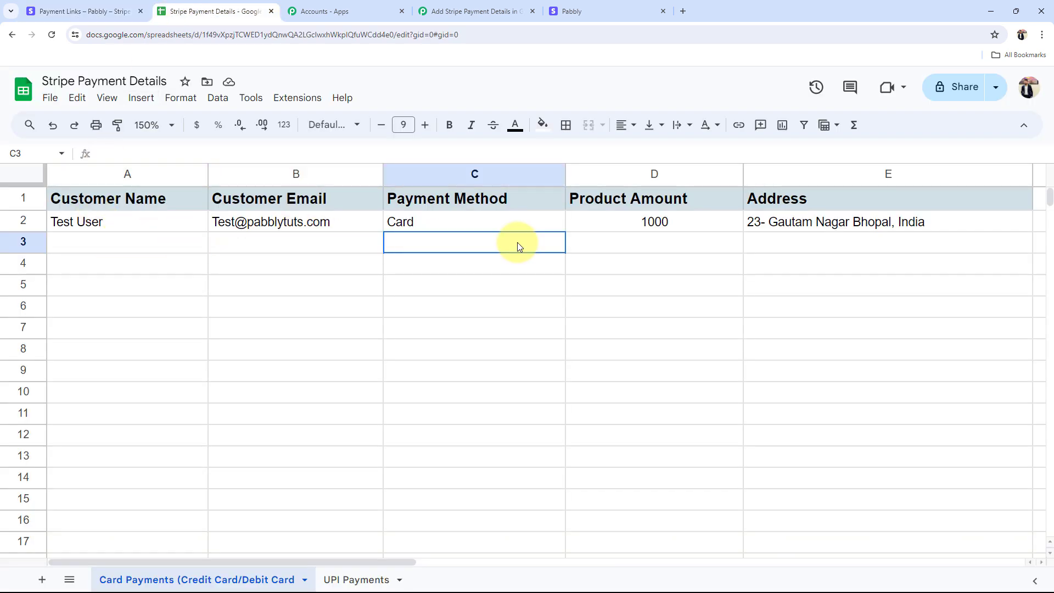
pyautogui.click(90, 11)
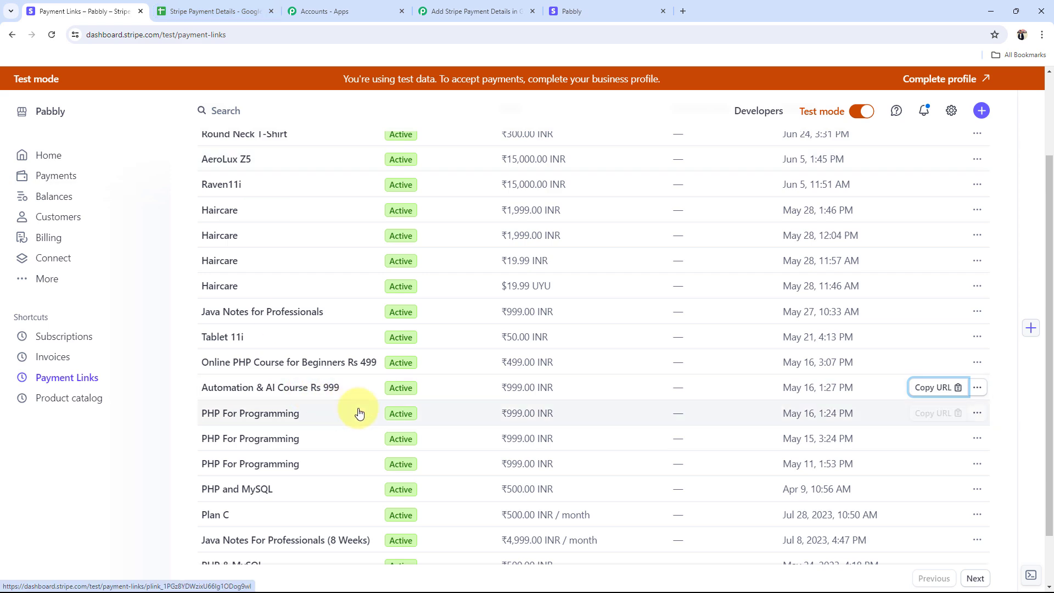
# Step: Scroll through the captured Response Received fields, then collapse the Stripe New Charge trigger card
pyautogui.click(518, 5)
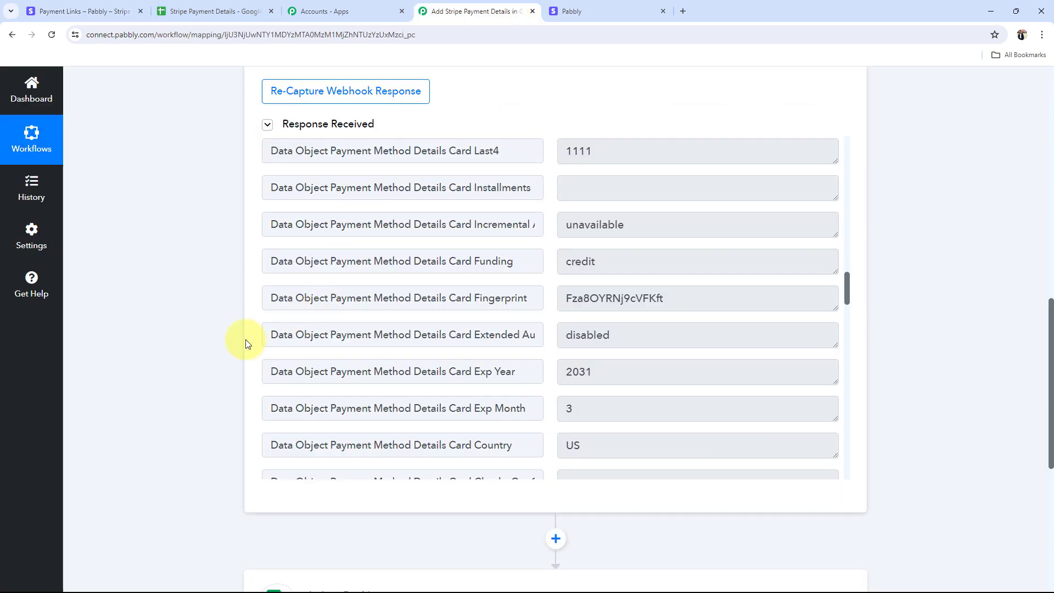
pyautogui.scroll(15, 246, 344)
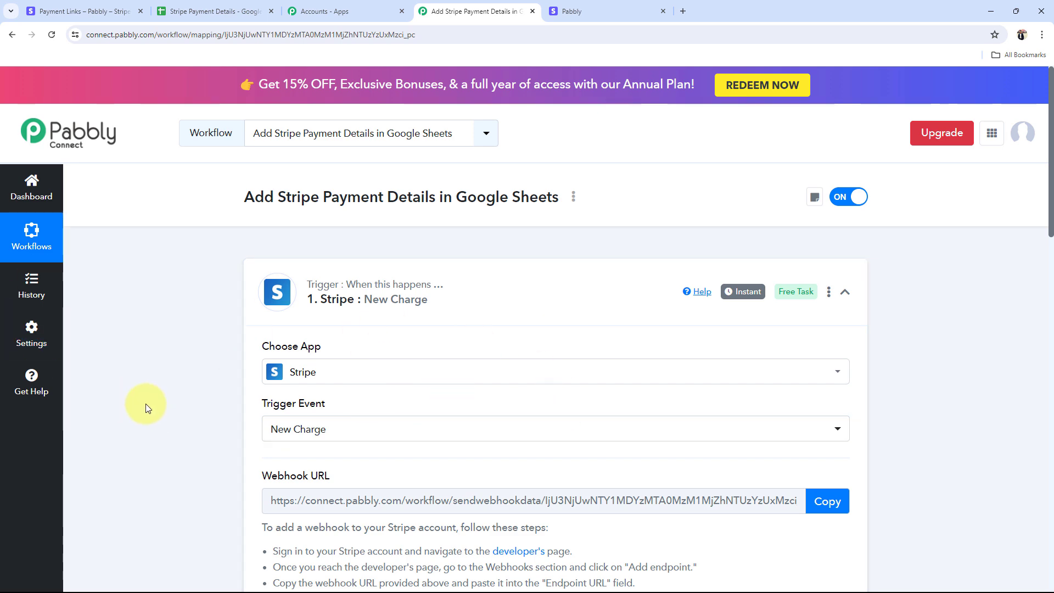
pyautogui.scroll(-5, 159, 412)
pyautogui.scroll(-7, 159, 415)
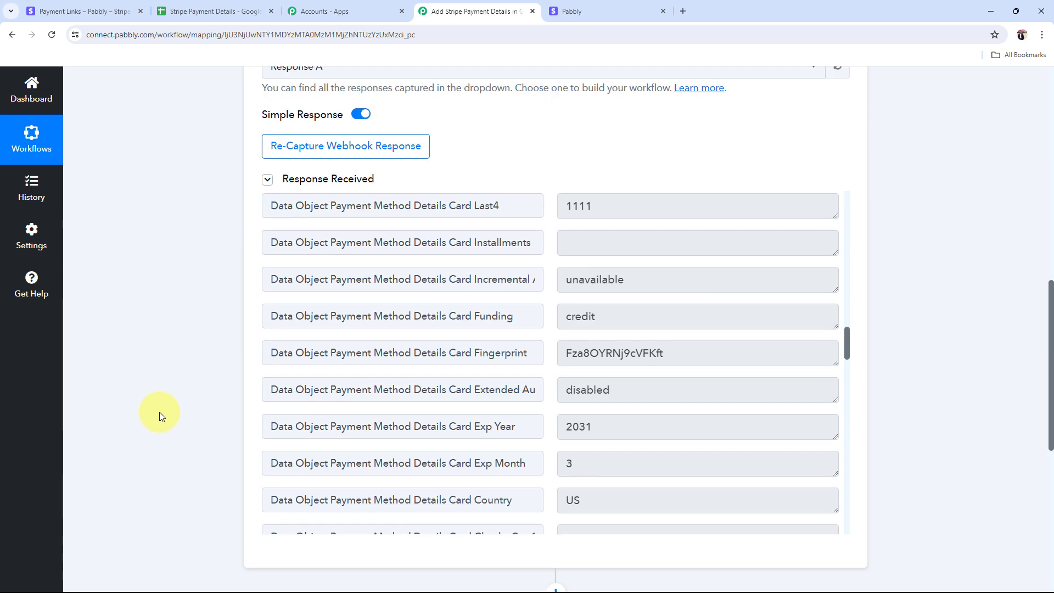
pyautogui.moveTo(697, 426); pyautogui.dragTo(471, 428)
pyautogui.scroll(-6, 758, 437)
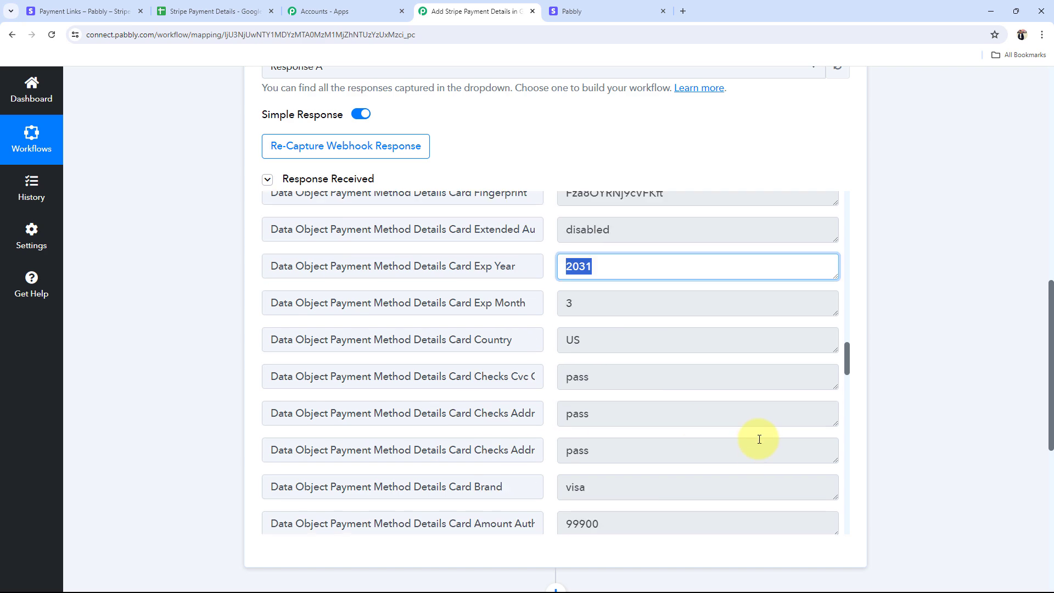
pyautogui.moveTo(717, 346); pyautogui.dragTo(460, 345)
pyautogui.scroll(-5, 741, 389)
pyautogui.scroll(3, 741, 391)
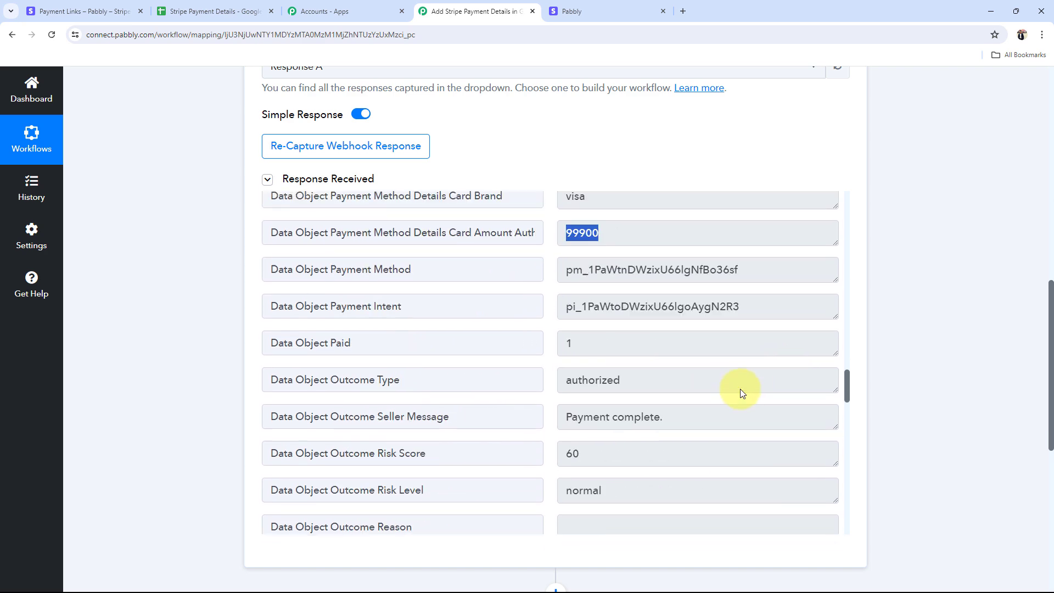
pyautogui.scroll(8, 714, 384)
pyautogui.scroll(20, 667, 373)
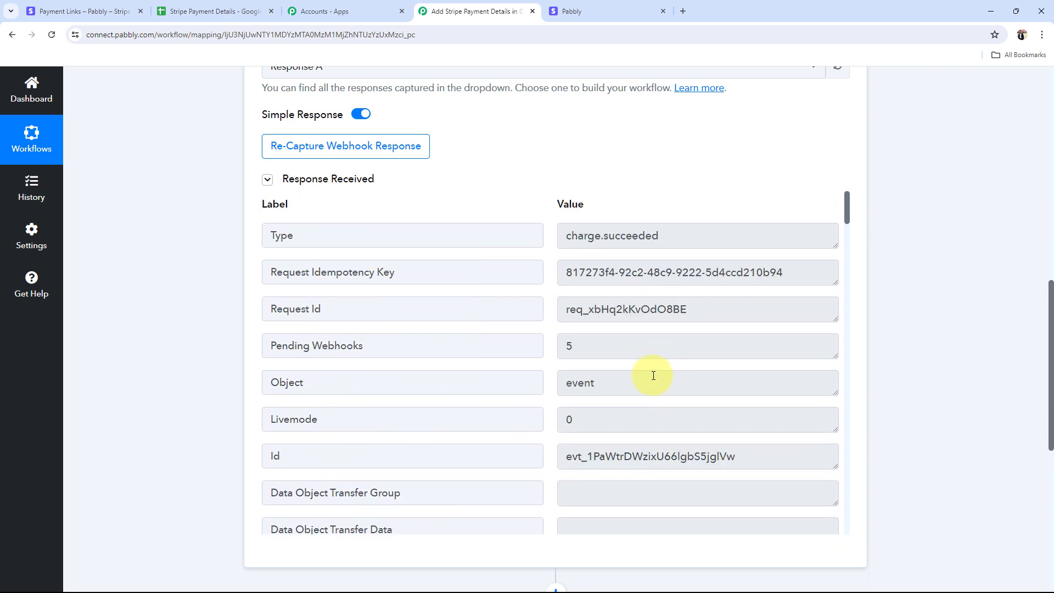
pyautogui.scroll(12, 102, 309)
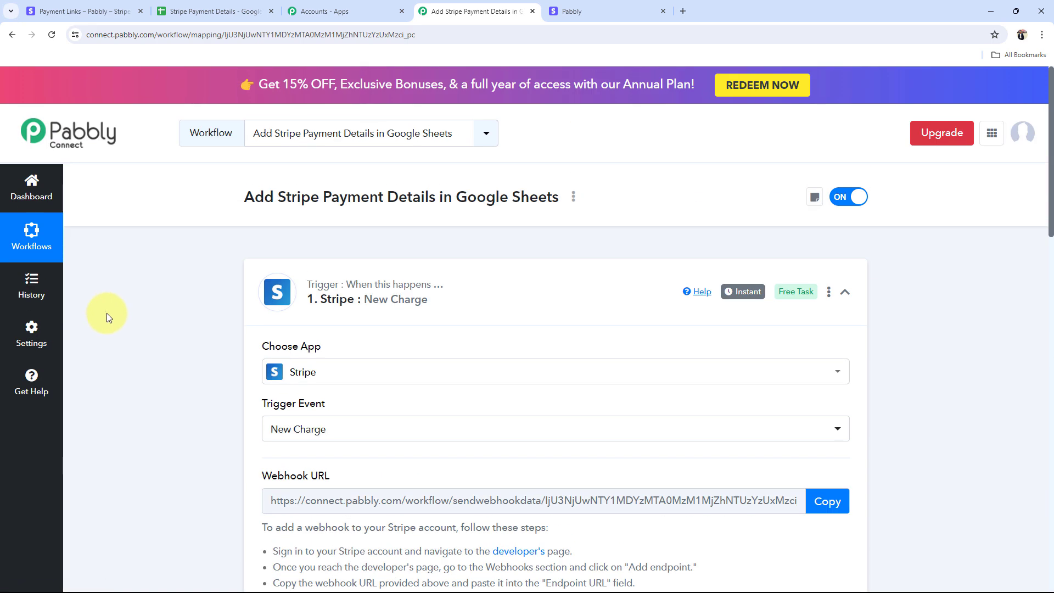
pyautogui.click(513, 317)
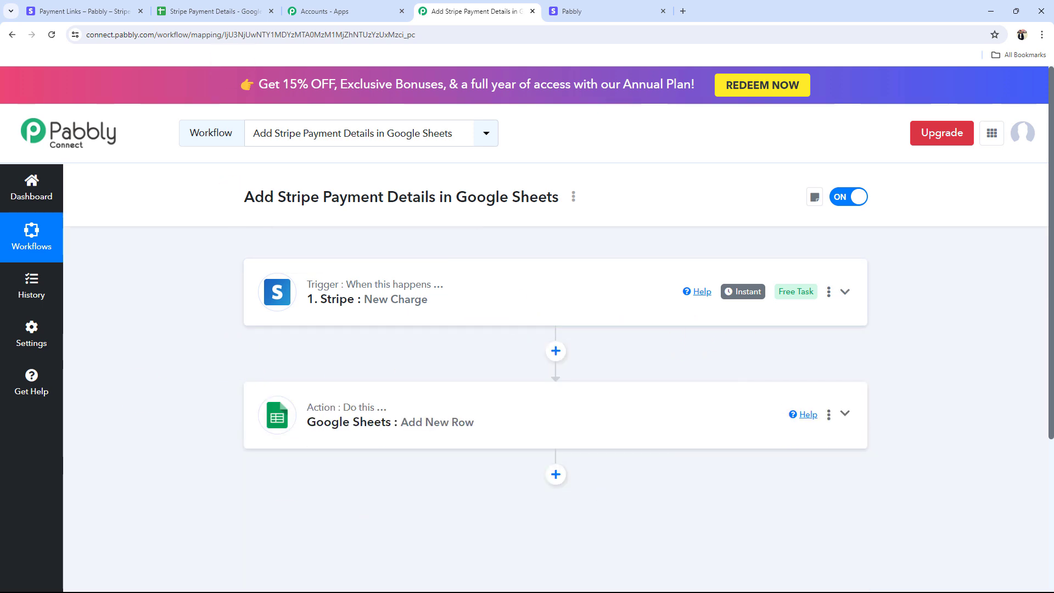
# Step: Insert a new step before the Google Sheets action and choose the Filter (Pabbly) app
pyautogui.click(212, 11)
pyautogui.click(598, 11)
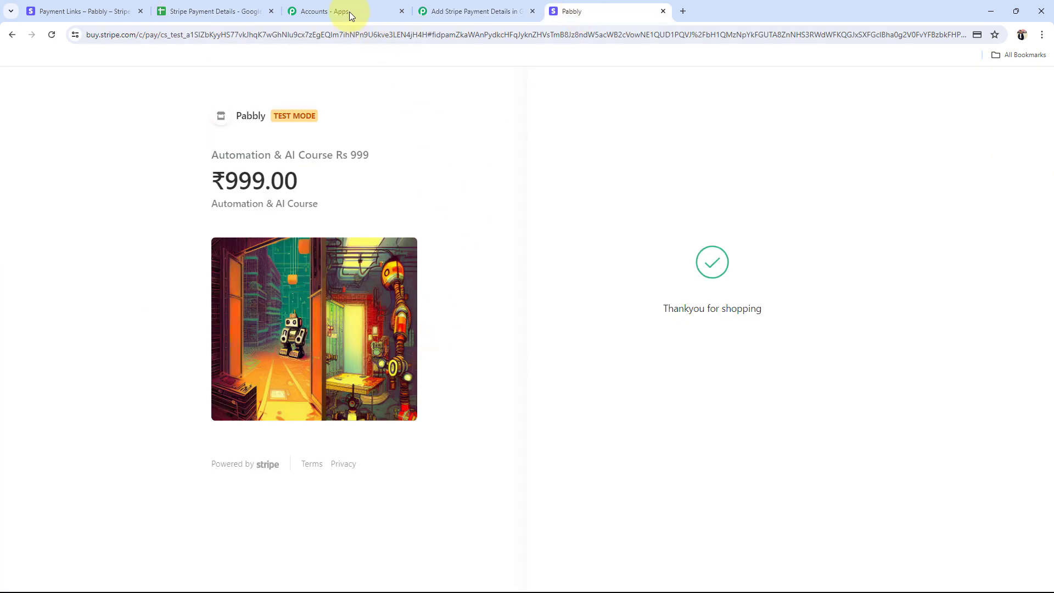
pyautogui.click(469, 11)
pyautogui.click(556, 352)
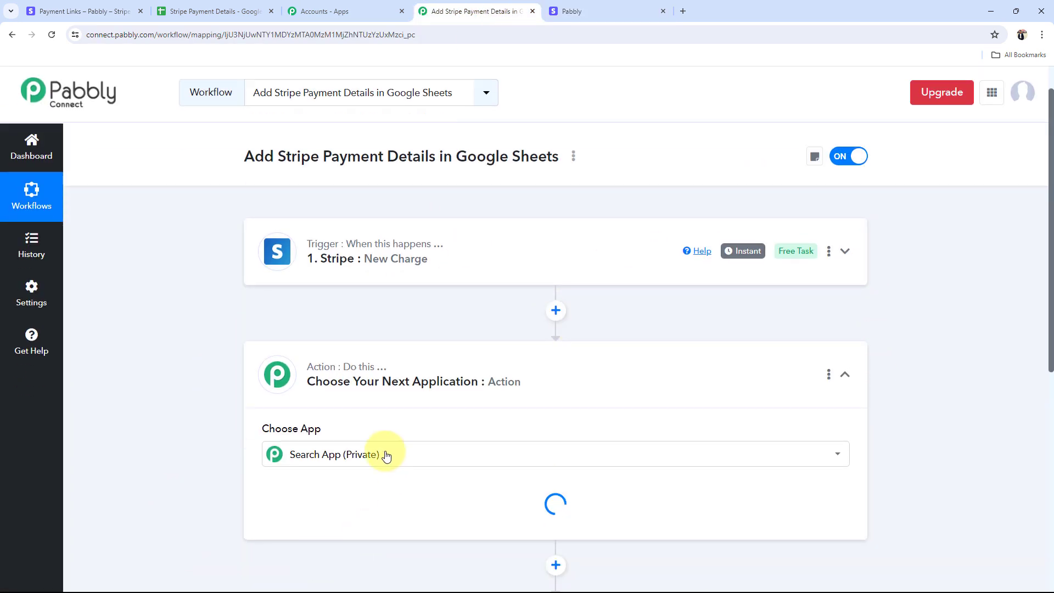
pyautogui.click(301, 357)
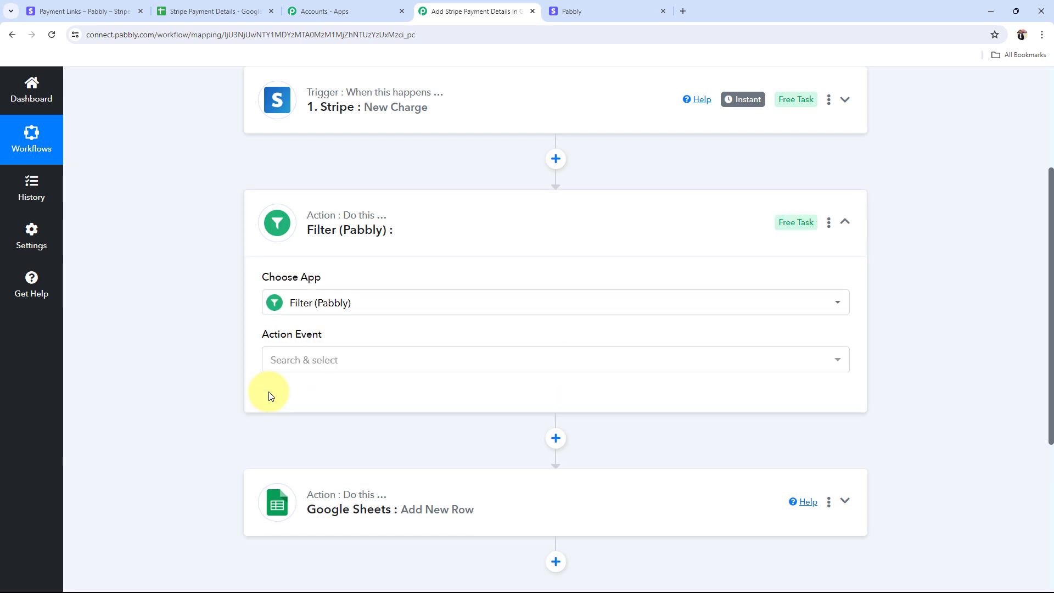
# Step: Set the filter's Action Event to Filter Values and connect it
pyautogui.click(80, 11)
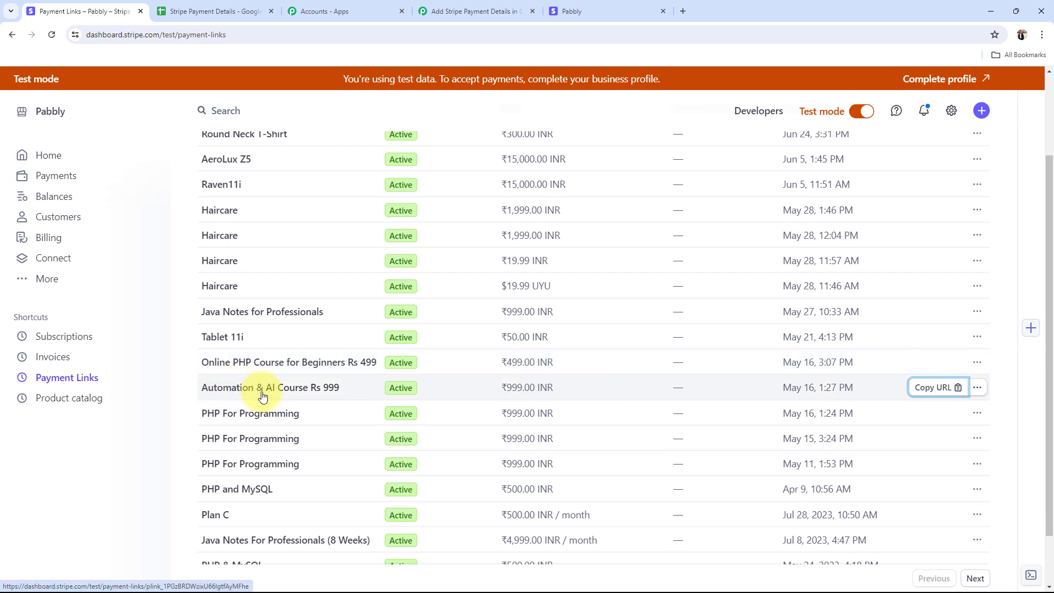
pyautogui.click(628, 6)
pyautogui.click(494, 12)
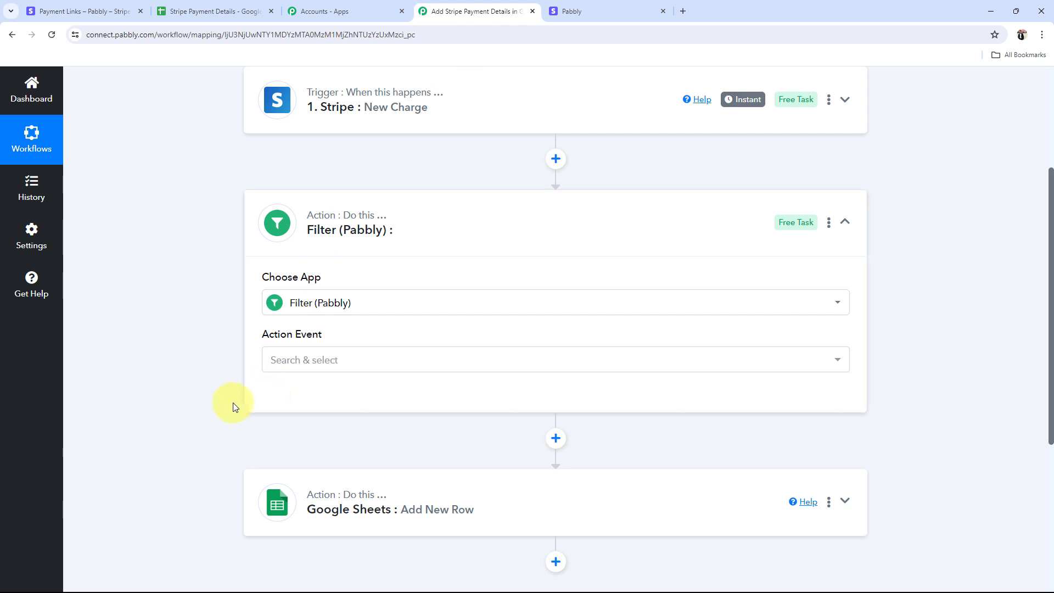
pyautogui.scroll(-2, 232, 406)
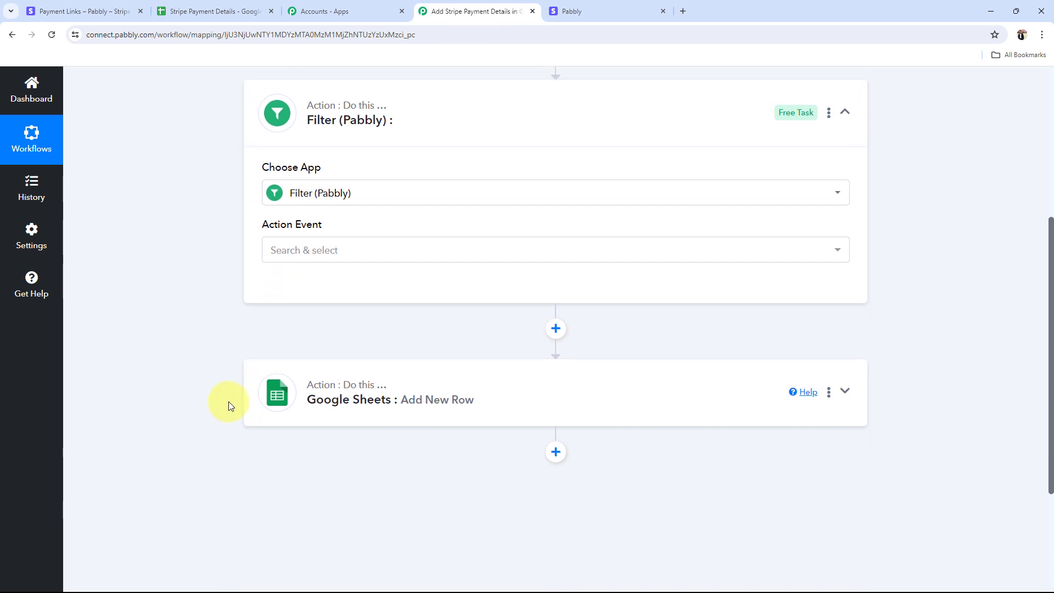
pyautogui.click(305, 250)
pyautogui.click(317, 315)
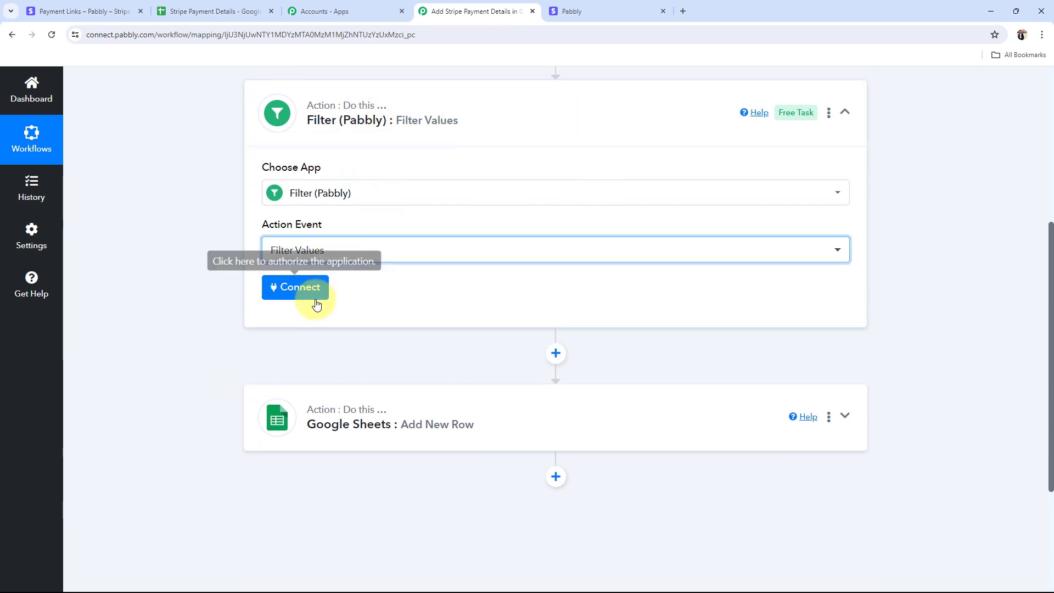
pyautogui.click(312, 291)
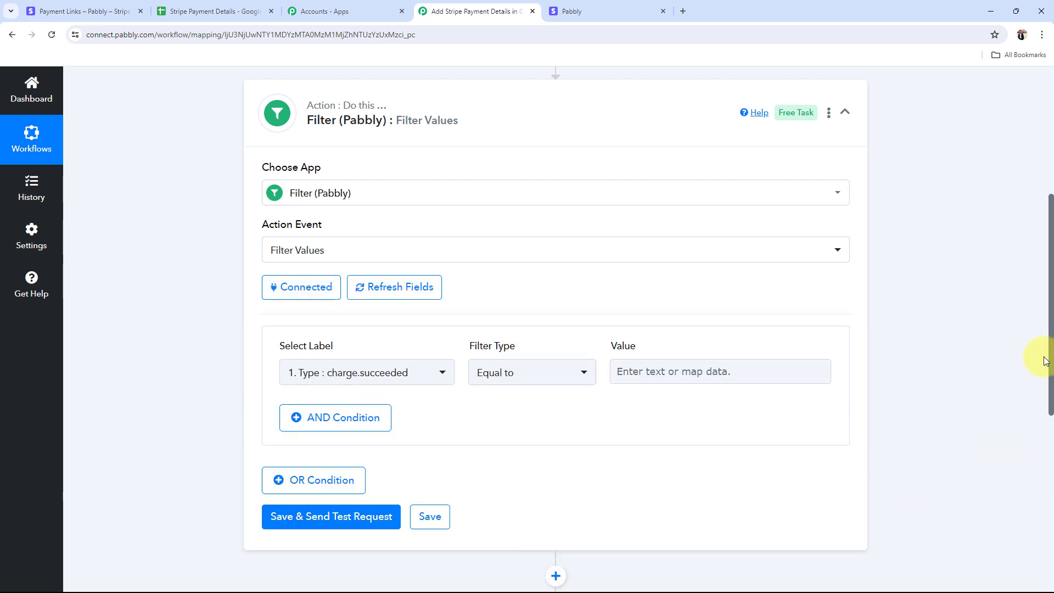
# Step: Close the checkout tab and review the filter condition Type : charge.succeeded Equal to
pyautogui.scroll(-3, 788, 471)
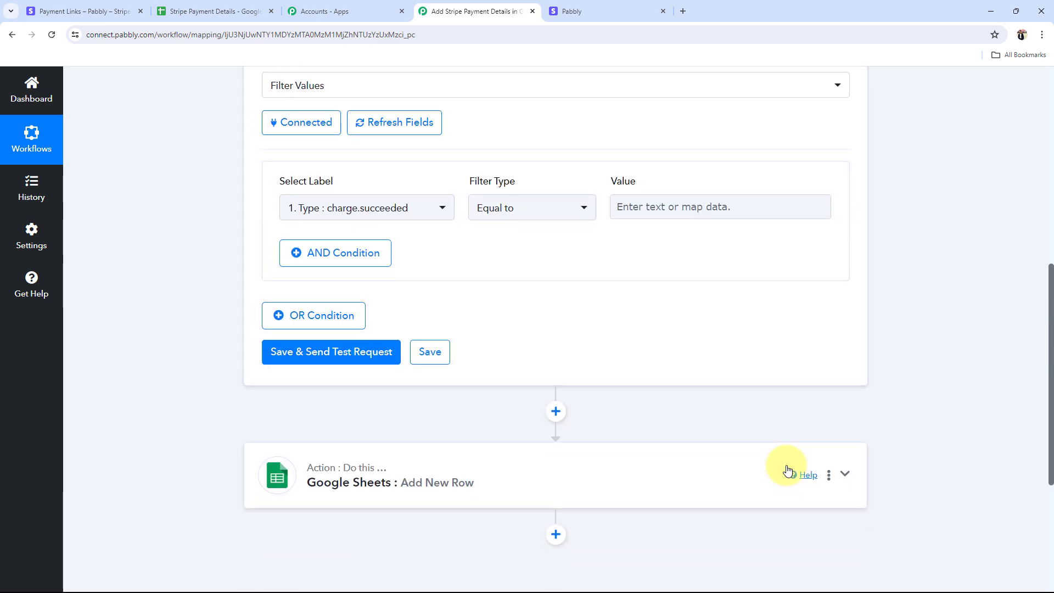
pyautogui.scroll(2, 788, 470)
pyautogui.scroll(2, 156, 300)
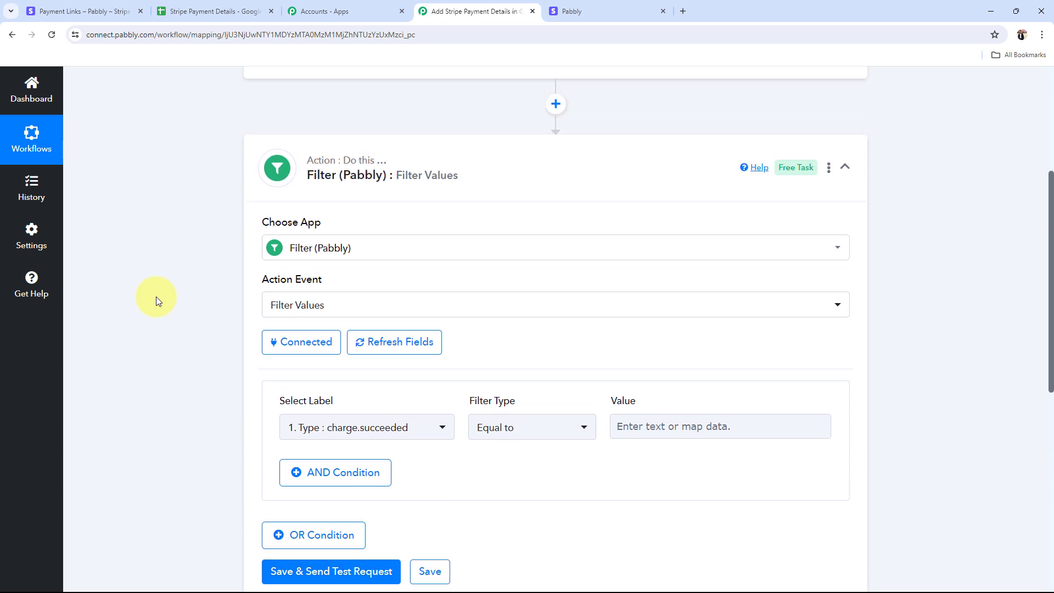
pyautogui.click(82, 11)
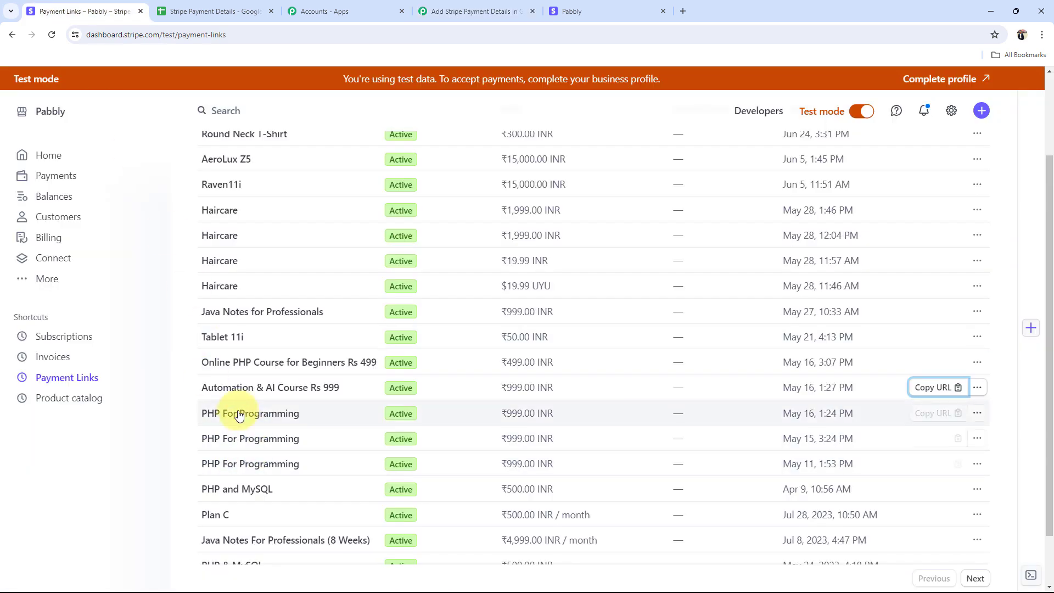
pyautogui.click(615, 10)
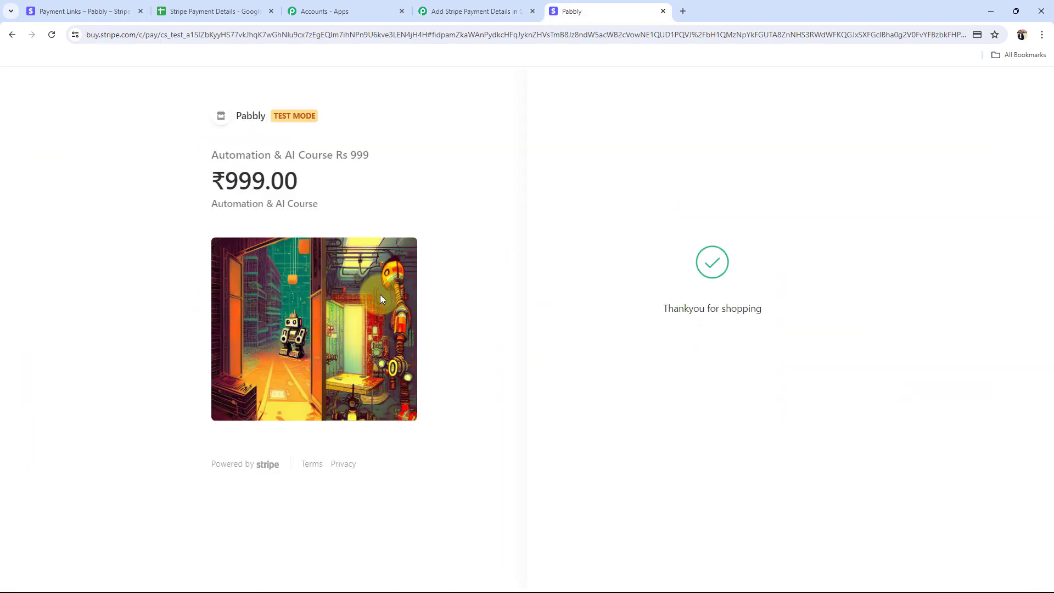
pyautogui.click(662, 12)
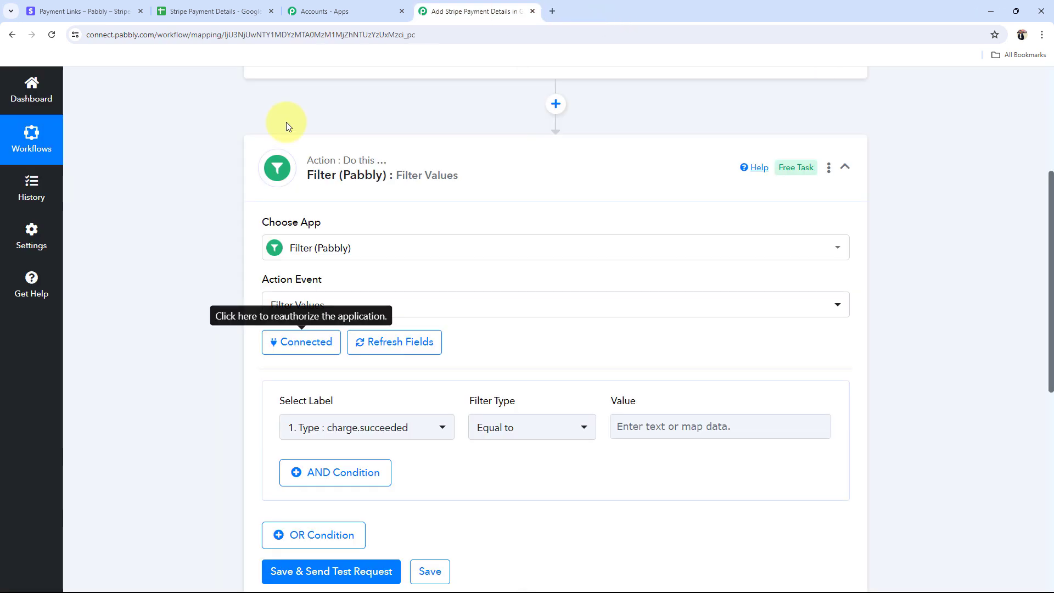
pyautogui.scroll(-2, 217, 357)
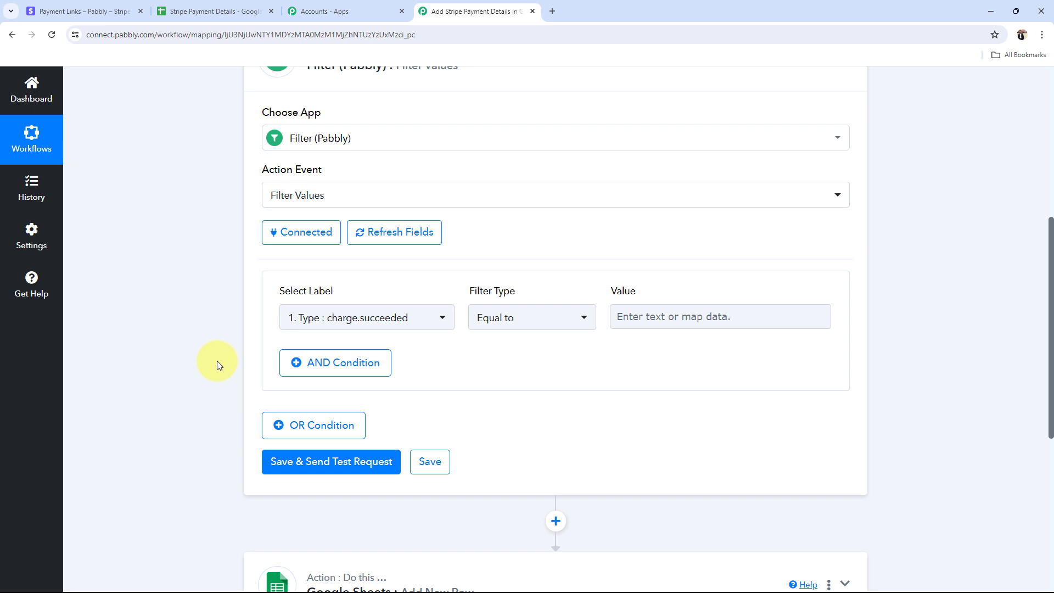
pyautogui.scroll(-2, 212, 400)
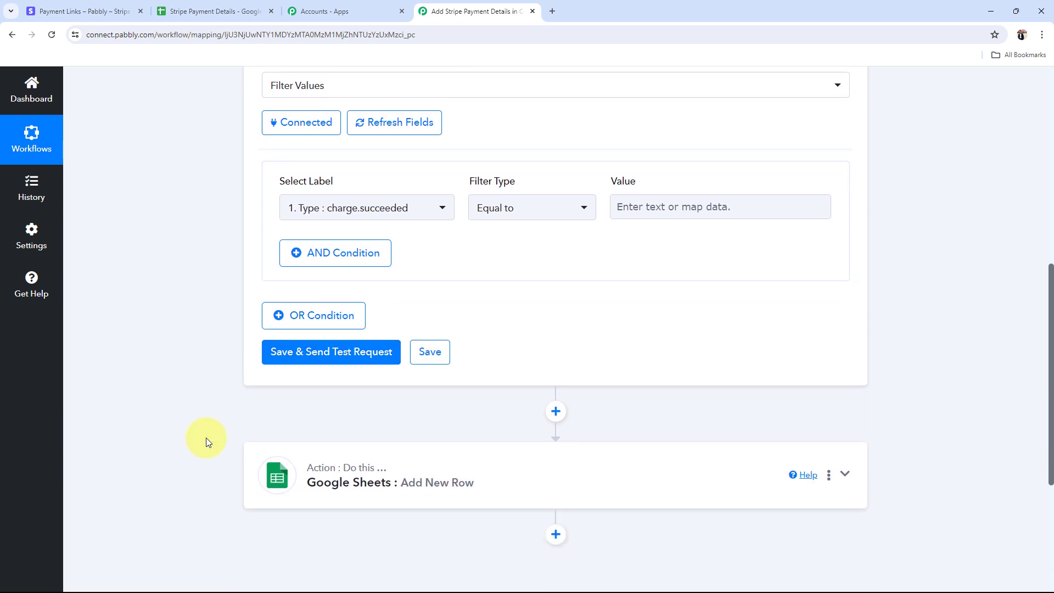
pyautogui.scroll(3, 269, 445)
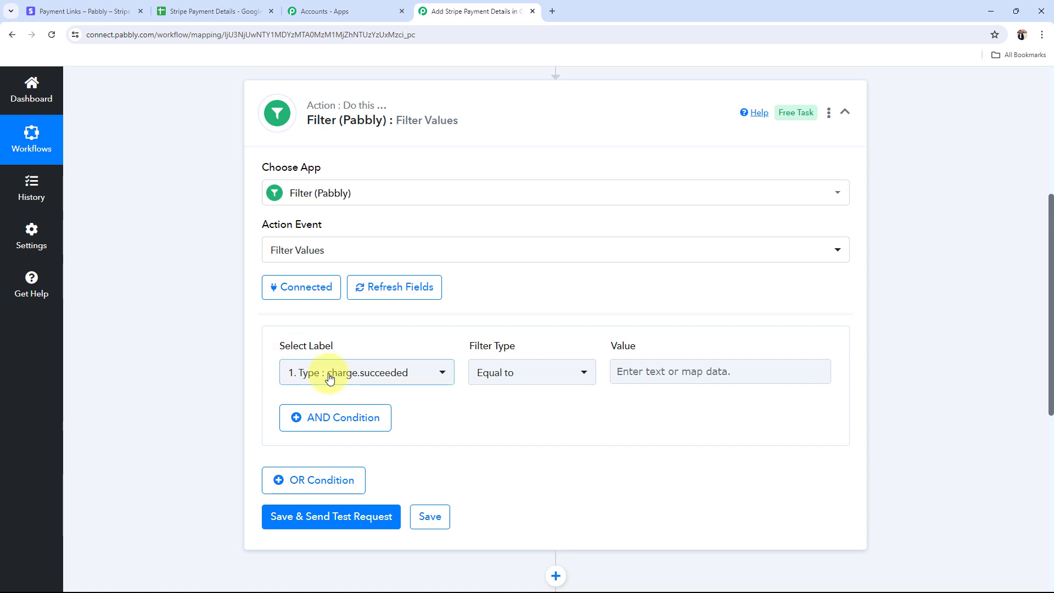
# Step: Switch the filter label to Stripe New Charge's Data Object Amount Captured, found by searching 999
pyautogui.click(398, 379)
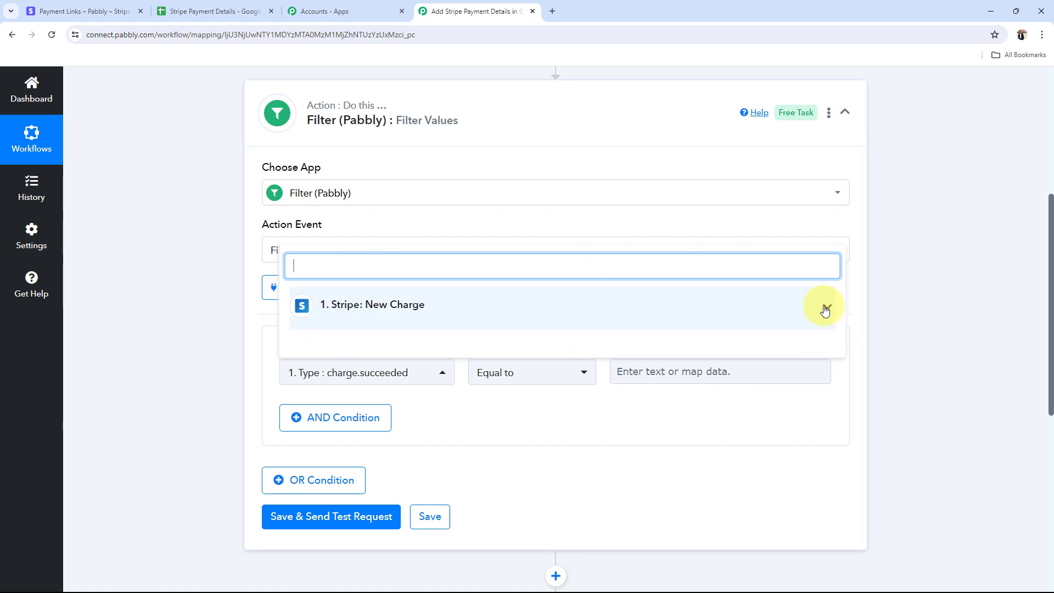
pyautogui.click(826, 309)
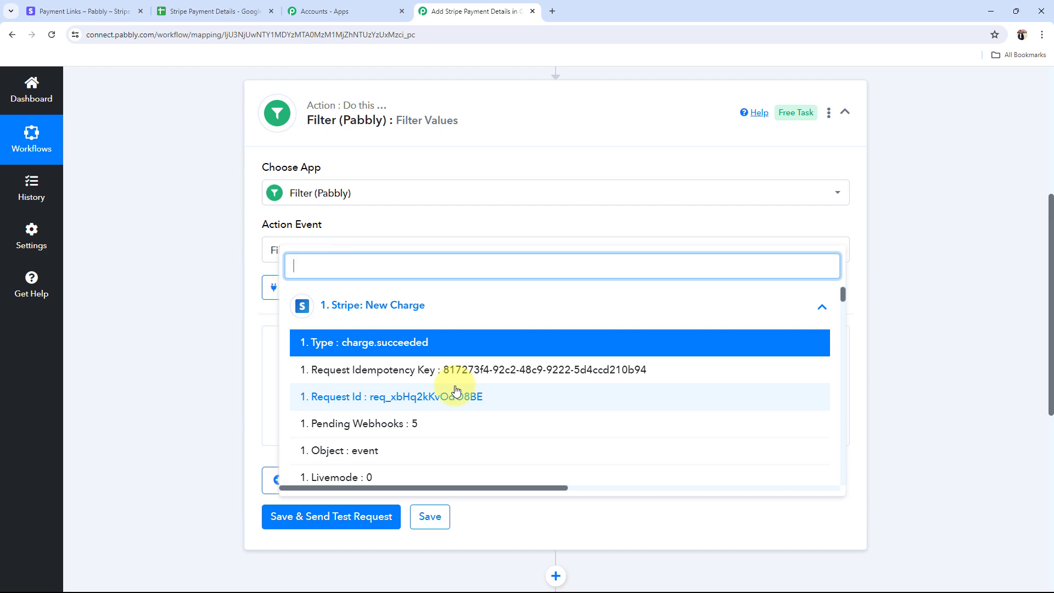
pyautogui.scroll(-2, 458, 392)
pyautogui.scroll(-15, 458, 391)
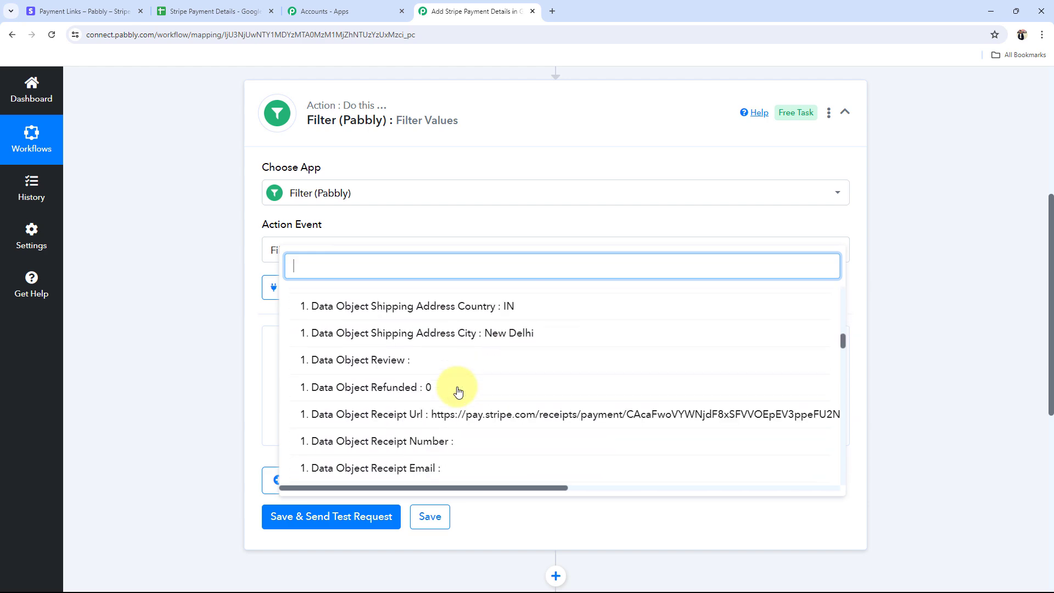
pyautogui.scroll(-10, 458, 390)
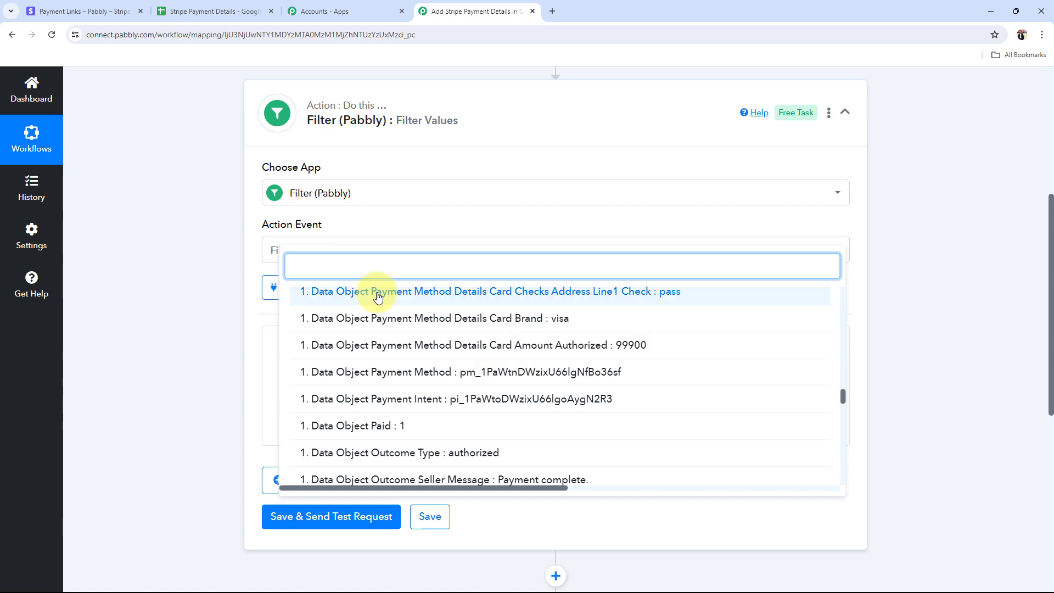
pyautogui.write('999')
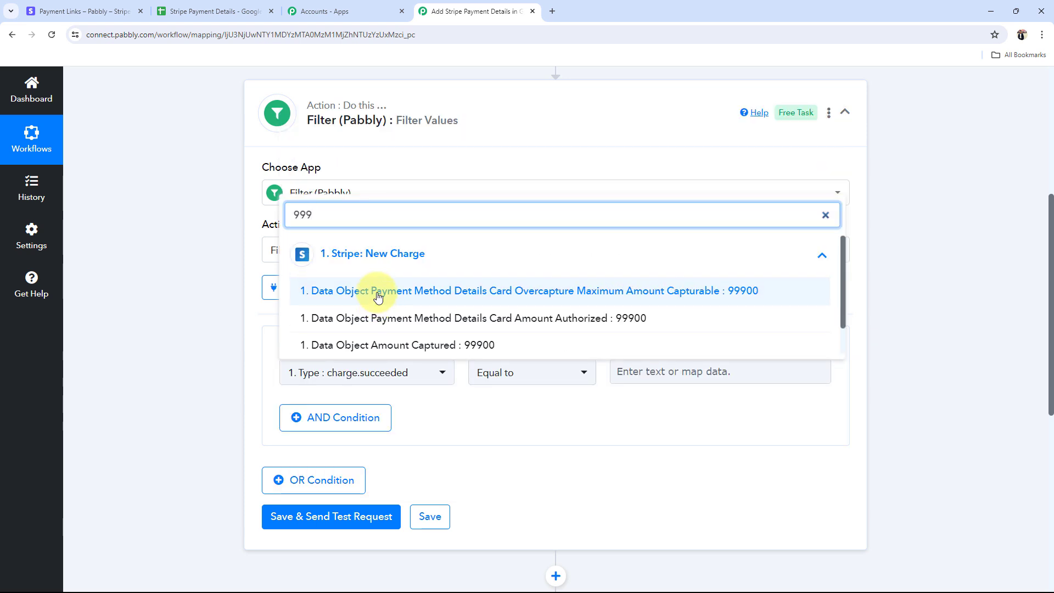
pyautogui.click(417, 351)
pyautogui.click(405, 376)
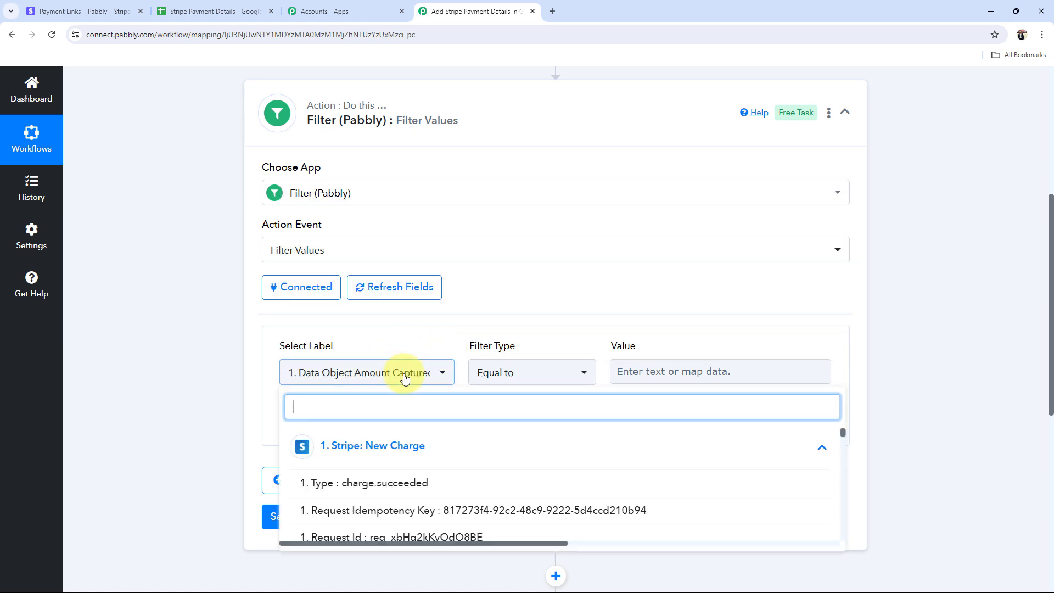
pyautogui.click(365, 376)
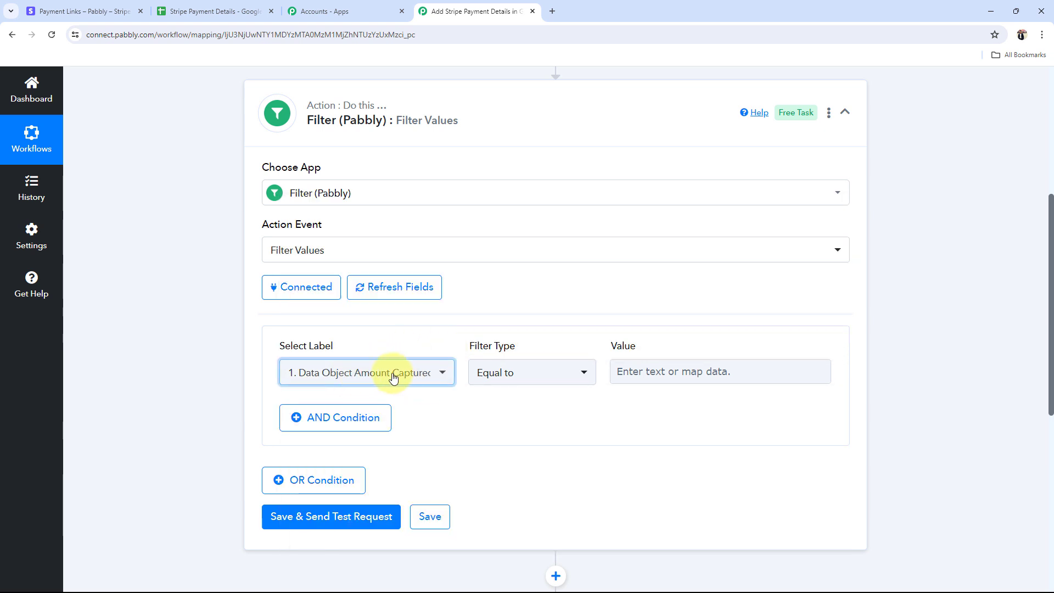
# Step: Set the filter to check Data Object Amount Captured against the value 99900
pyautogui.click(675, 371)
pyautogui.write('99900')
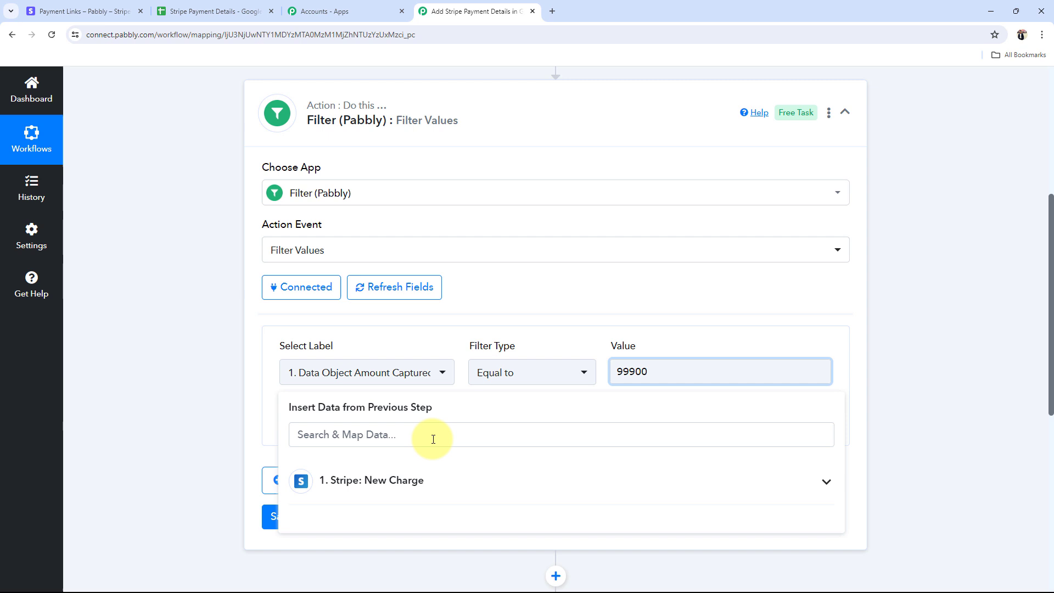
pyautogui.click(141, 426)
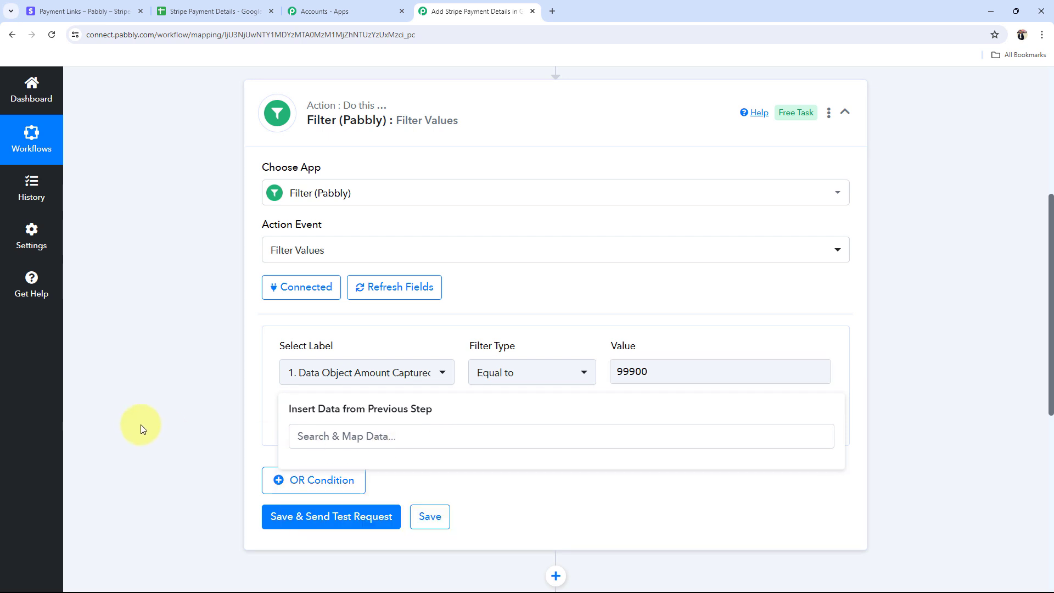
pyautogui.click(388, 376)
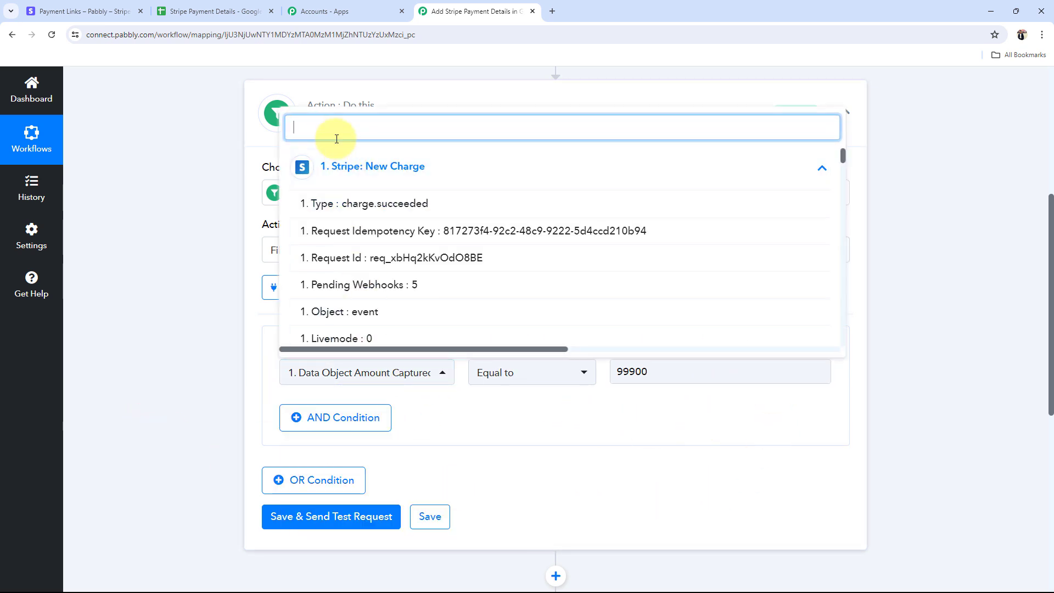
pyautogui.write('999')
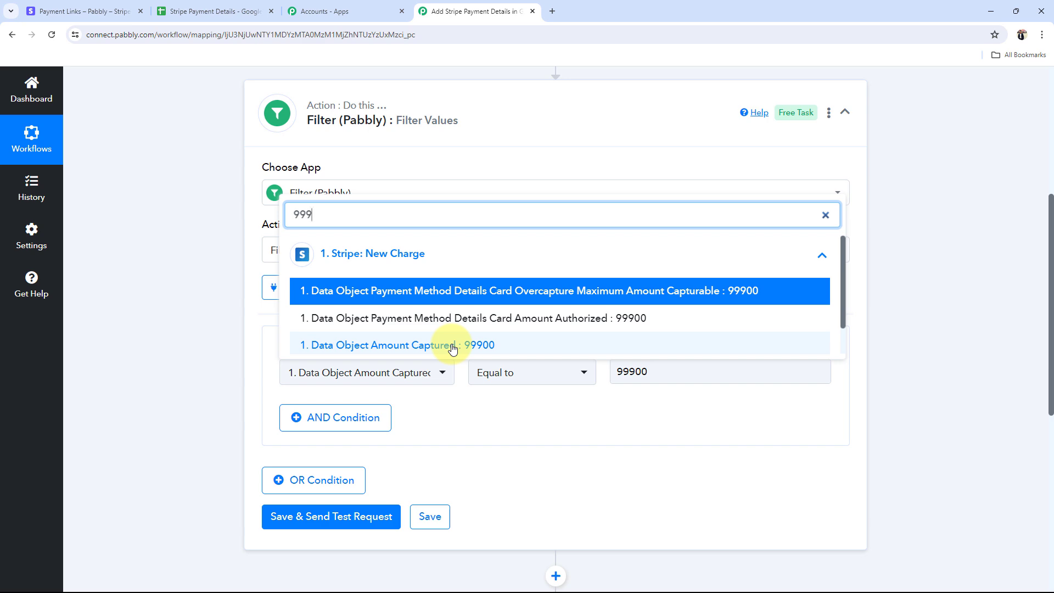
pyautogui.click(132, 10)
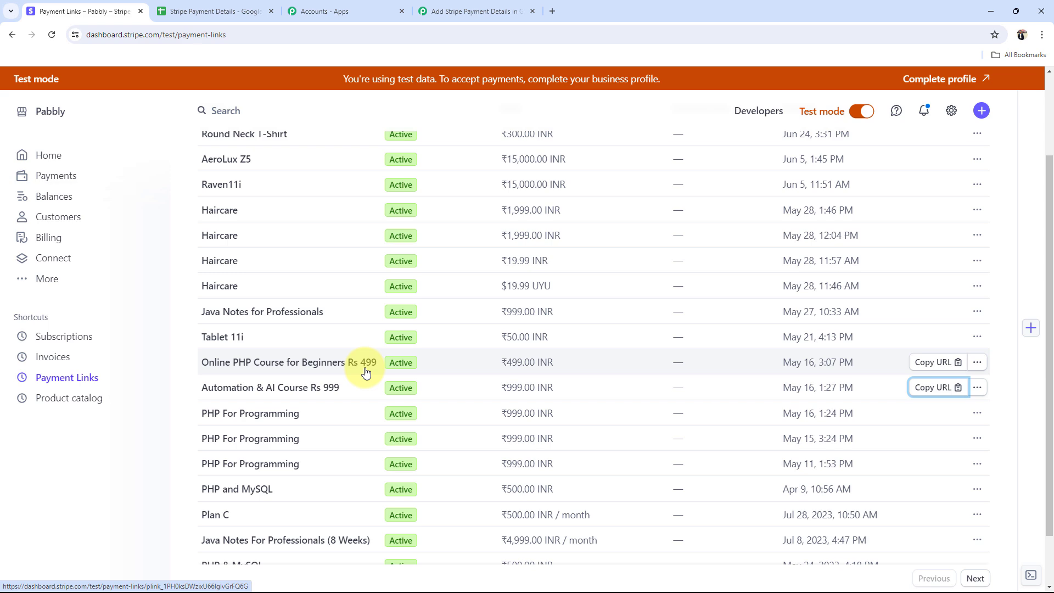
pyautogui.click(472, 11)
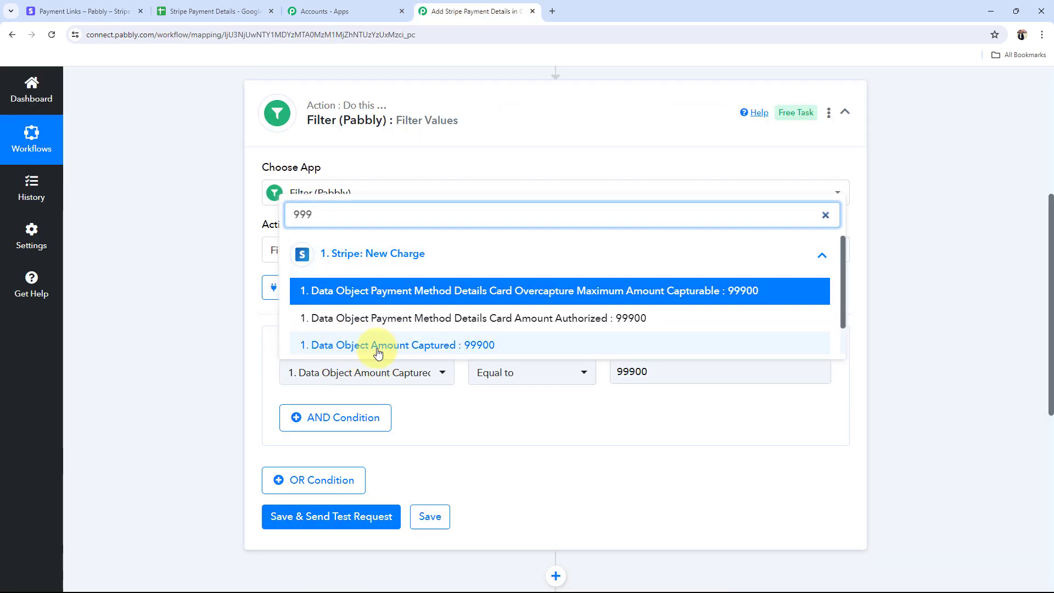
pyautogui.click(412, 345)
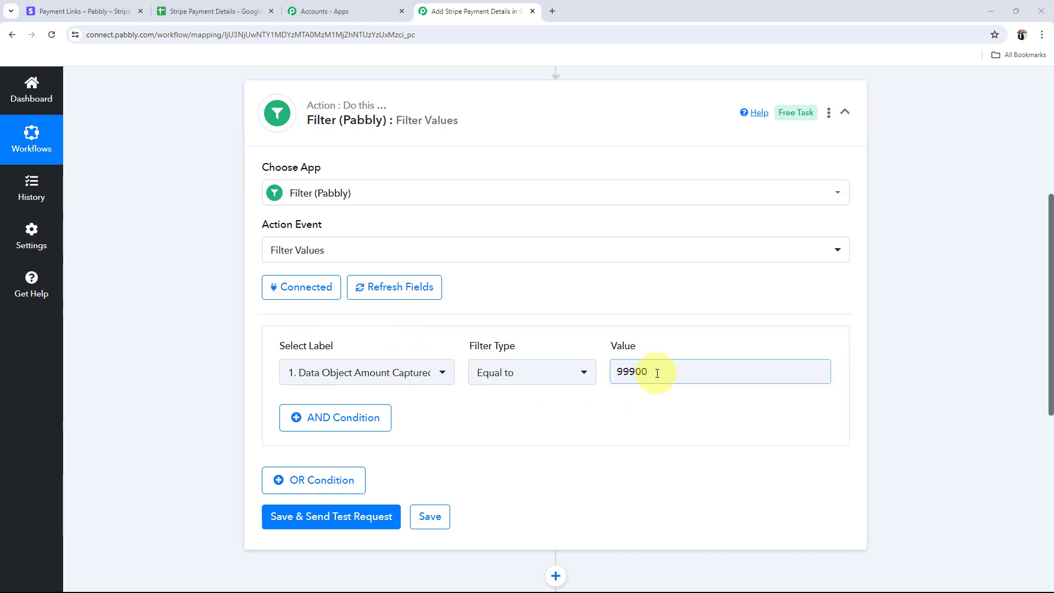
# Step: Save the Amount Captured equals 99900 filter and send a test request
pyautogui.moveTo(656, 374); pyautogui.dragTo(635, 376)
pyautogui.click(594, 328)
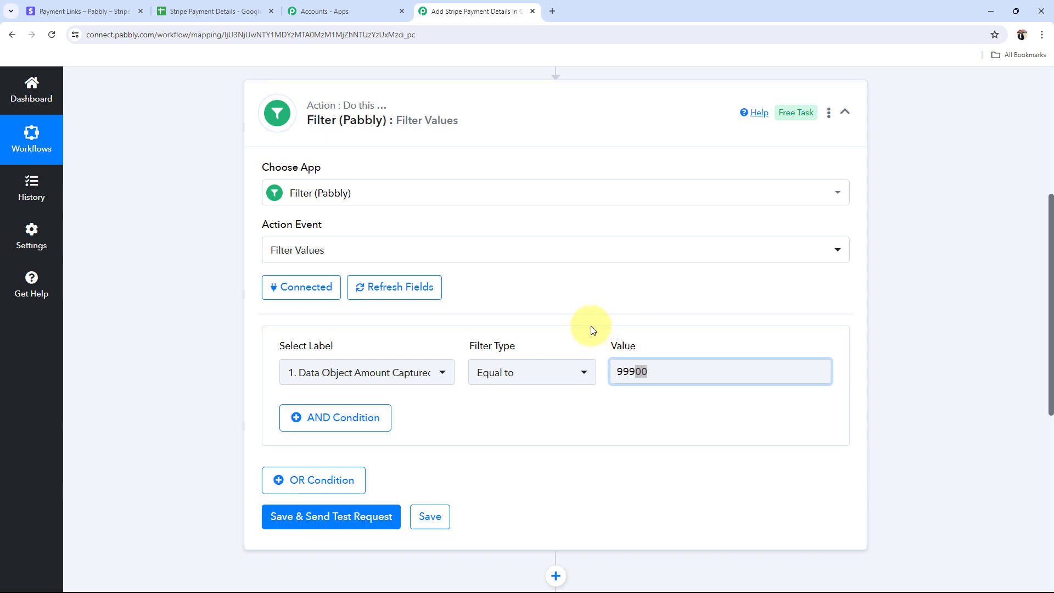
pyautogui.click(317, 518)
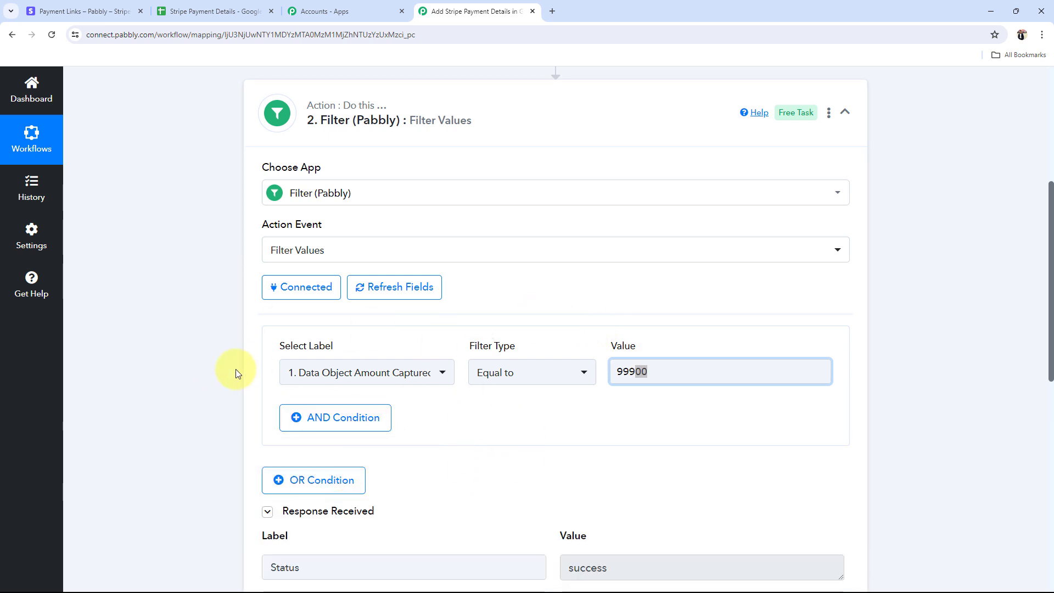
# Step: Change the filter value to 9990 and retest, getting Condition is false
pyautogui.scroll(-2, 235, 369)
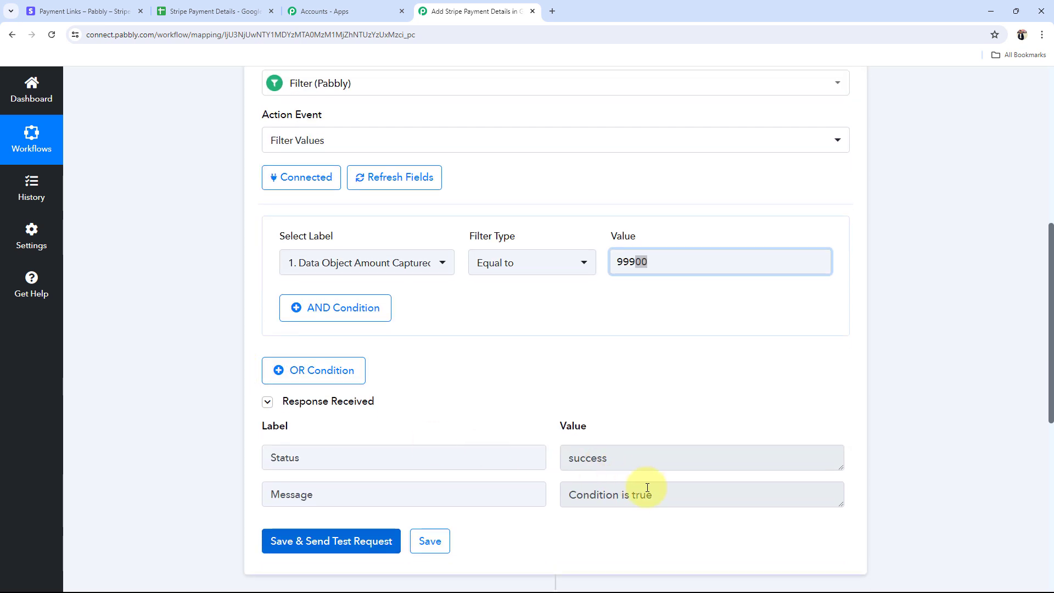
pyautogui.moveTo(647, 487); pyautogui.dragTo(573, 492)
pyautogui.click(519, 374)
pyautogui.click(684, 257)
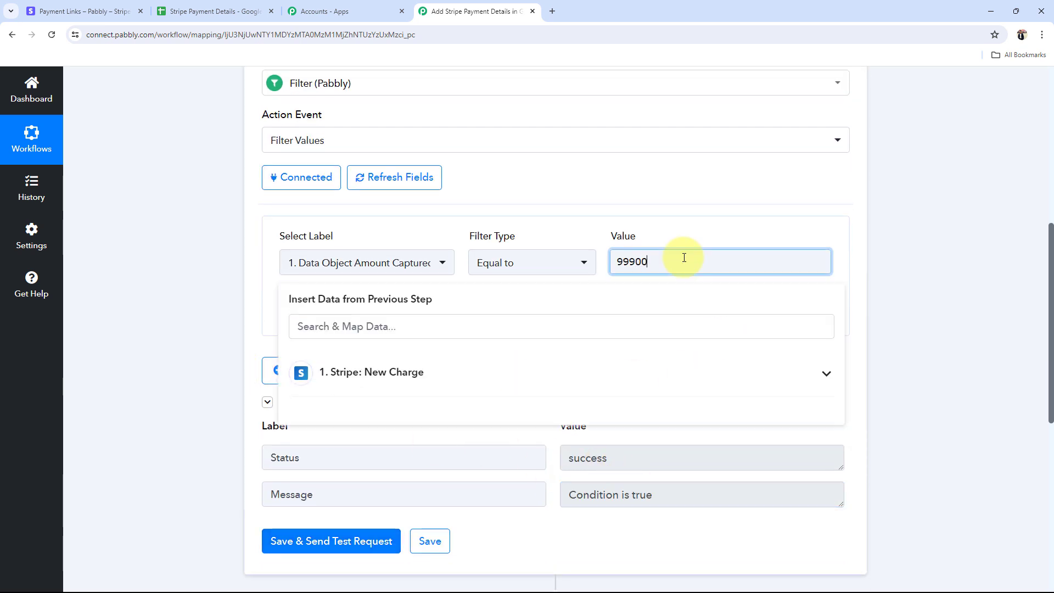
pyautogui.click(604, 193)
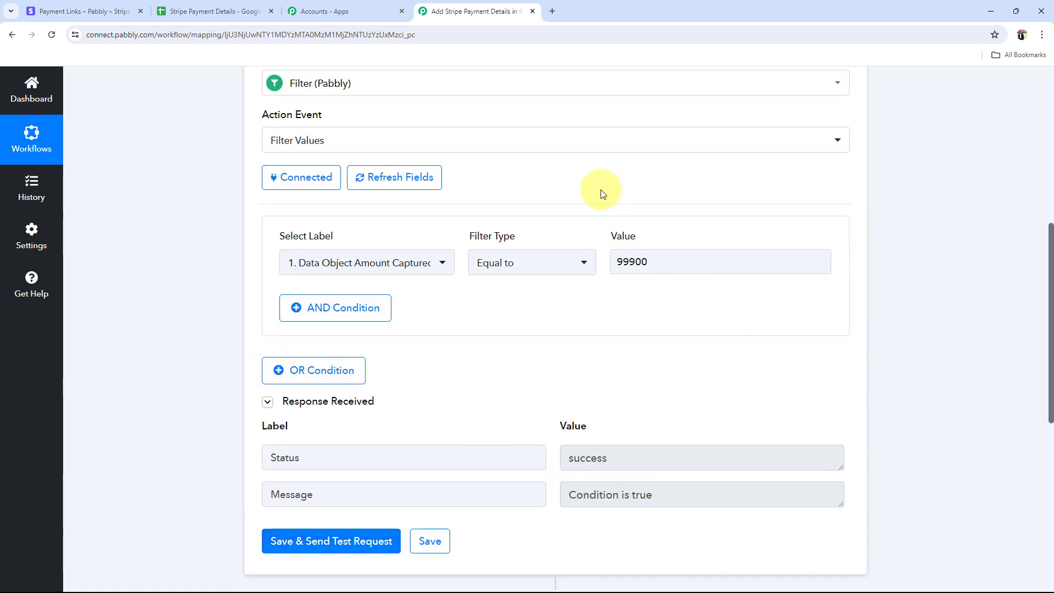
pyautogui.click(731, 257)
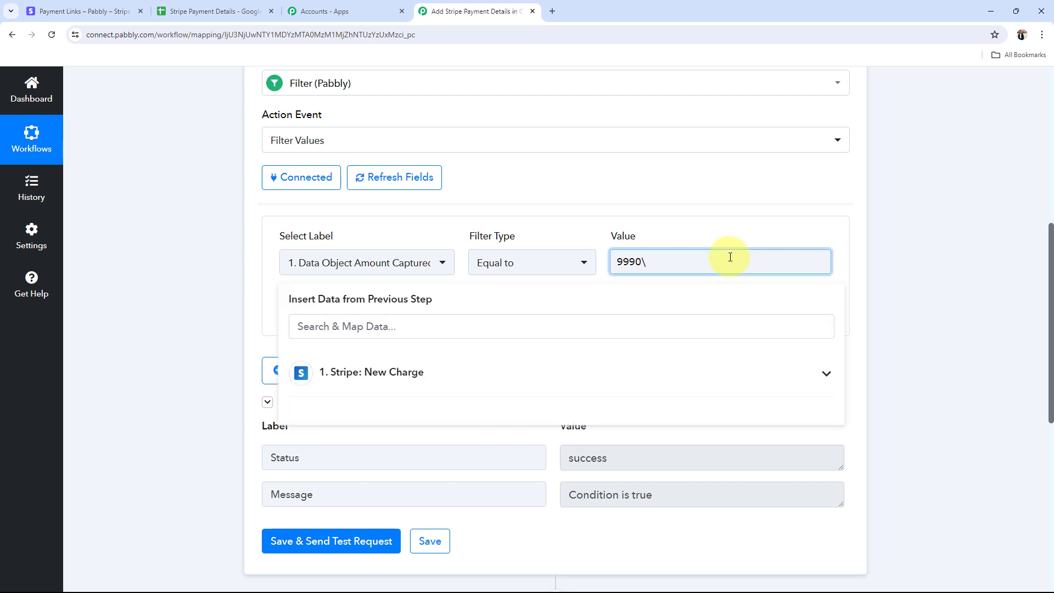
pyautogui.click(203, 304)
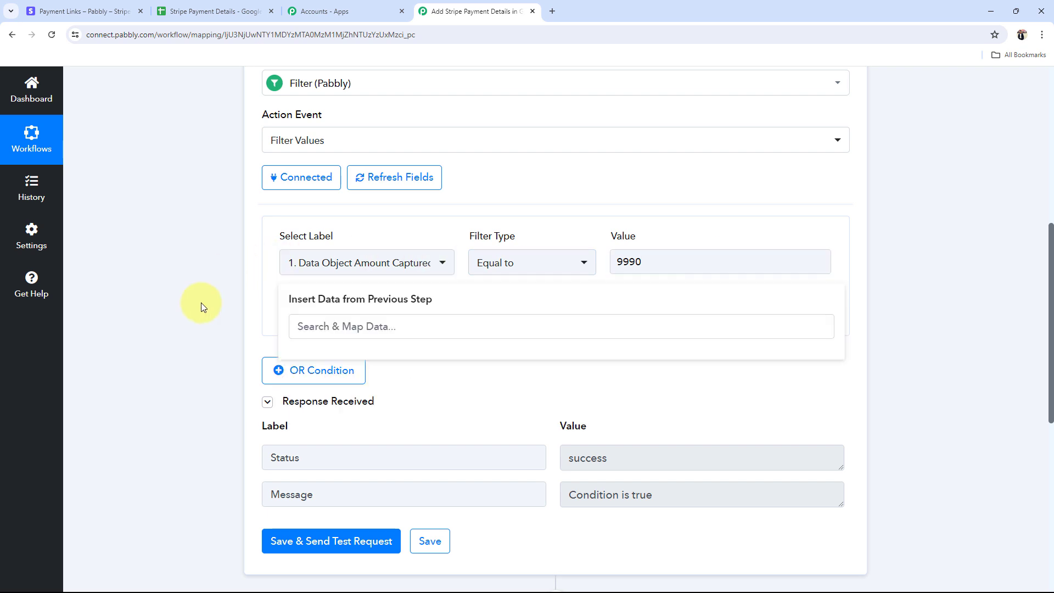
pyautogui.click(281, 545)
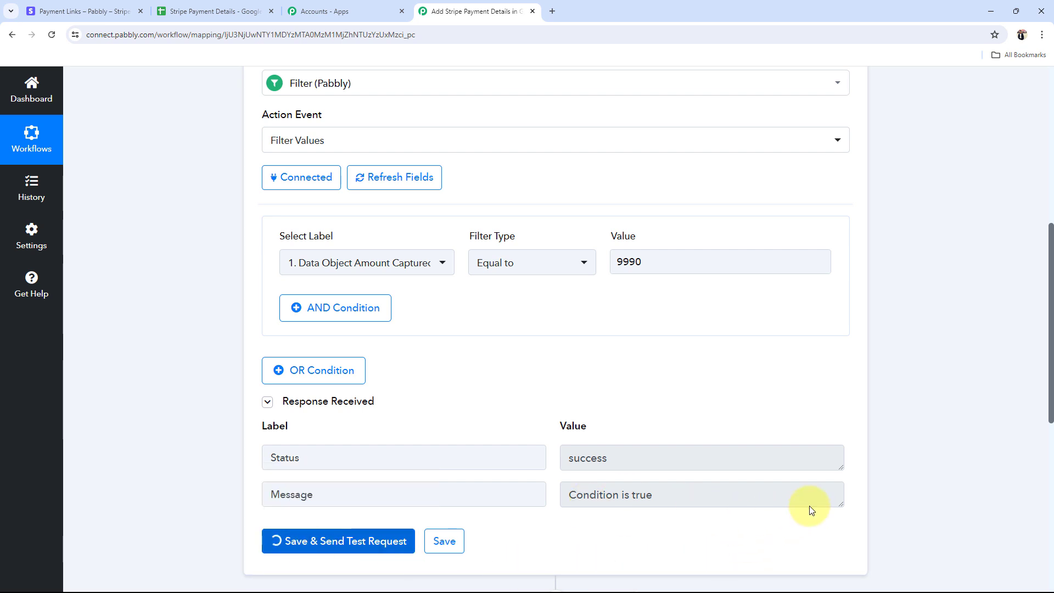
# Step: Restore the filter value to 99900 and retest, getting success and Condition is true
pyautogui.scroll(-1, 713, 461)
pyautogui.click(657, 209)
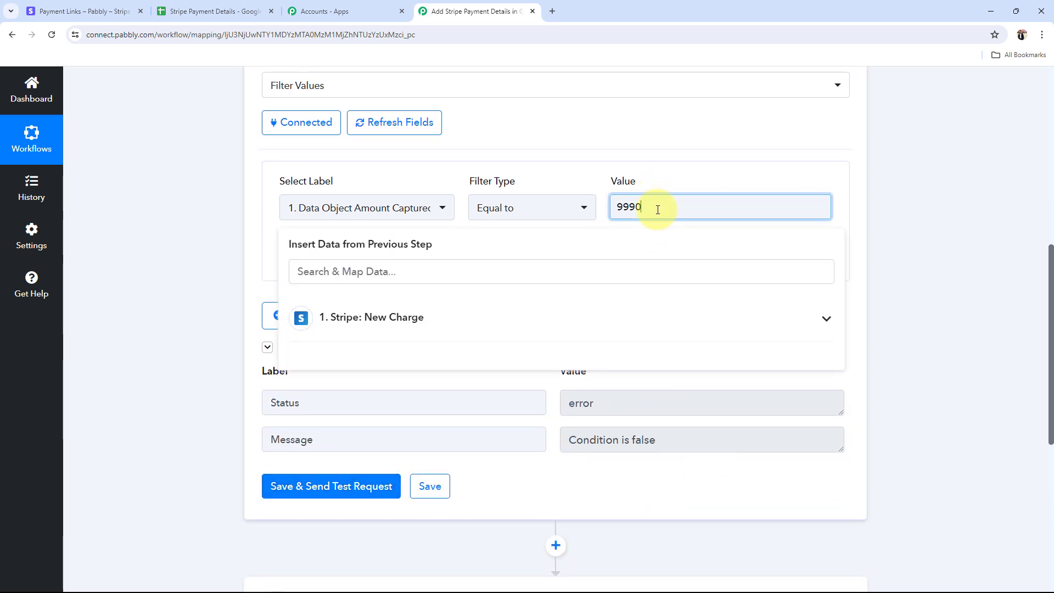
pyautogui.write('0')
pyautogui.click(259, 294)
pyautogui.click(334, 488)
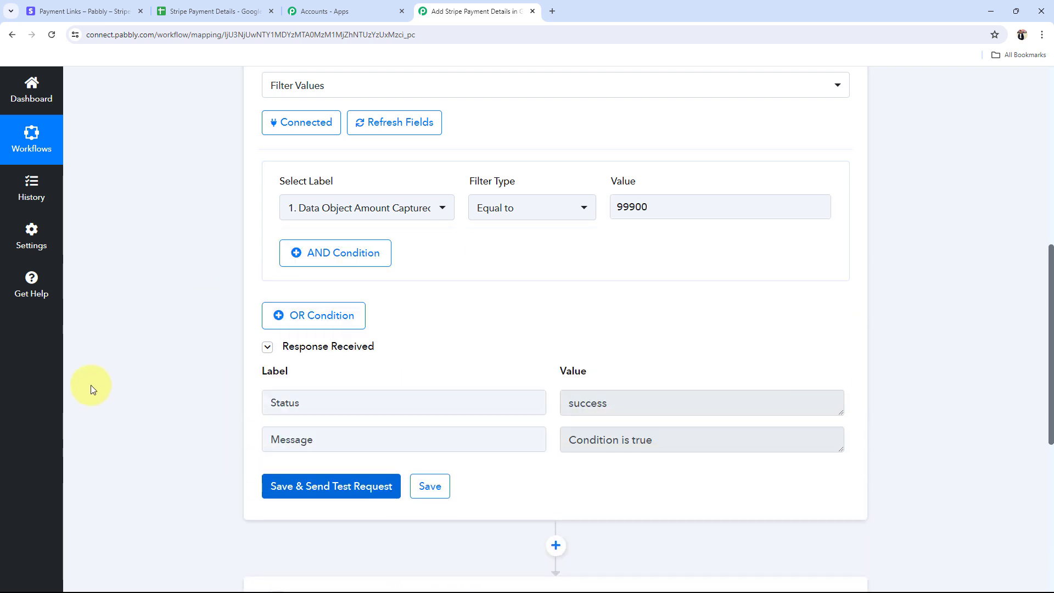
pyautogui.click(77, 11)
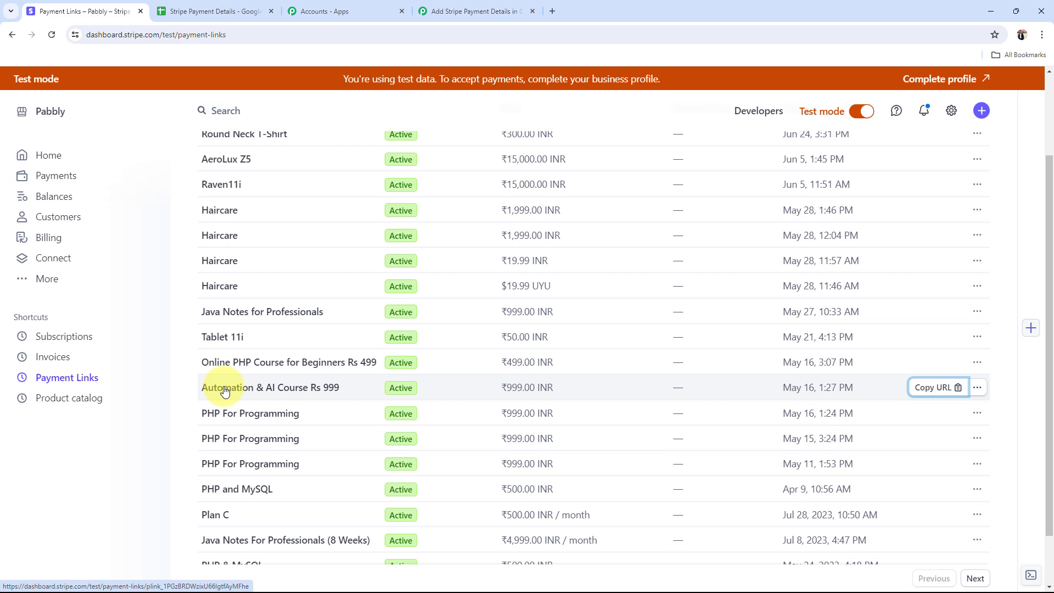
pyautogui.click(209, 10)
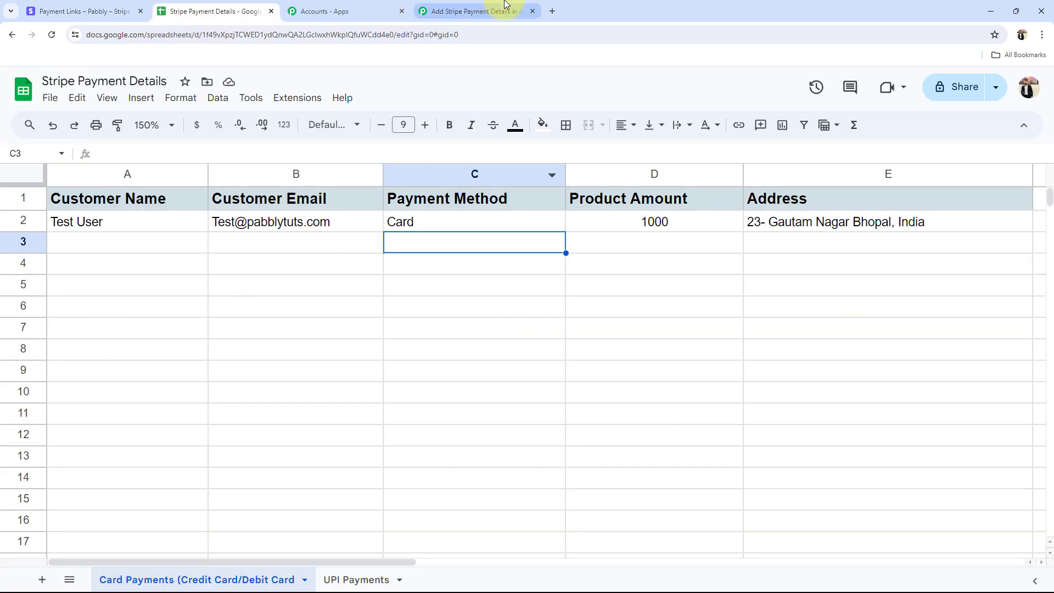
pyautogui.click(483, 10)
pyautogui.scroll(8, 220, 362)
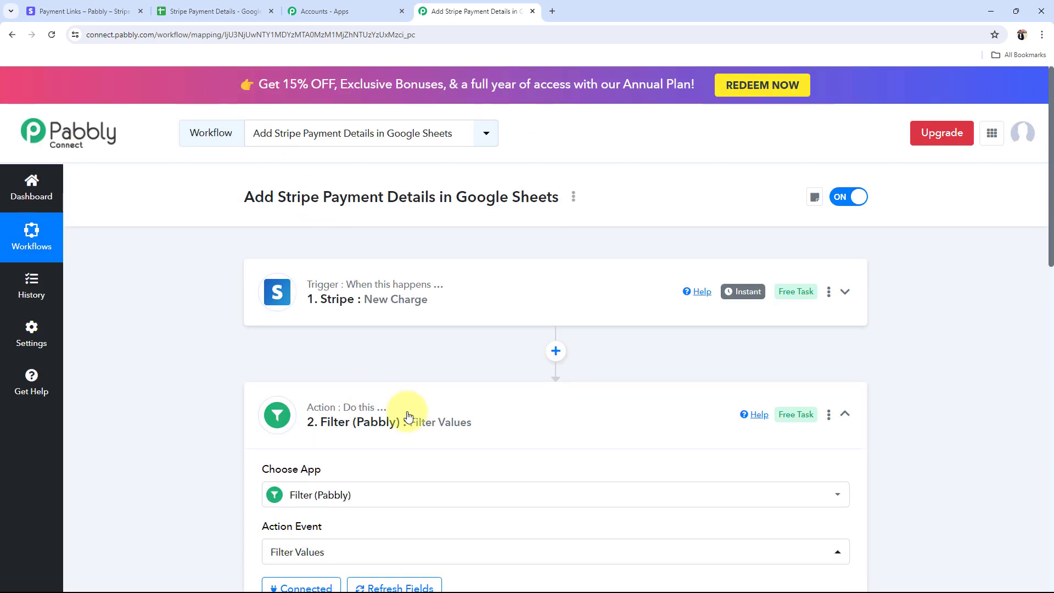
# Step: Insert a Number Formatter (Pabbly) Perform Math Operation step between the filter and Google Sheets
pyautogui.click(408, 416)
pyautogui.scroll(-3, 213, 436)
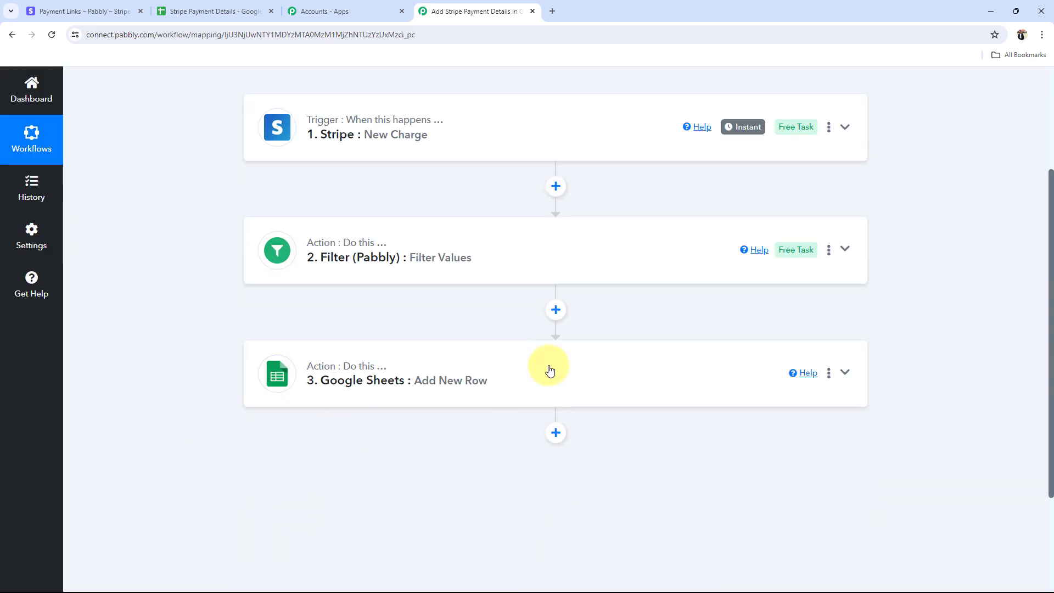
pyautogui.click(555, 311)
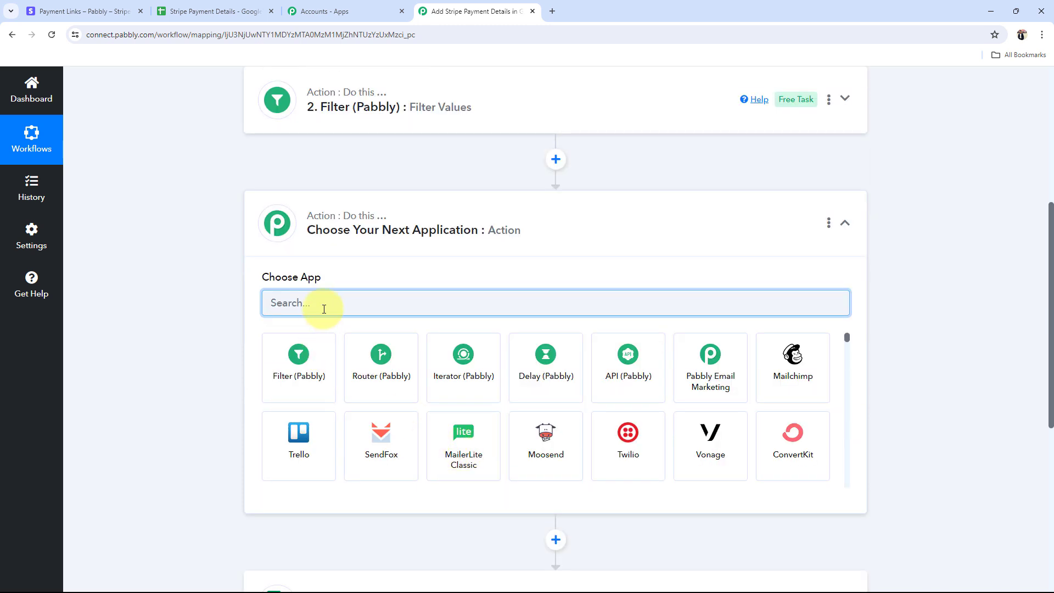
pyautogui.write('number')
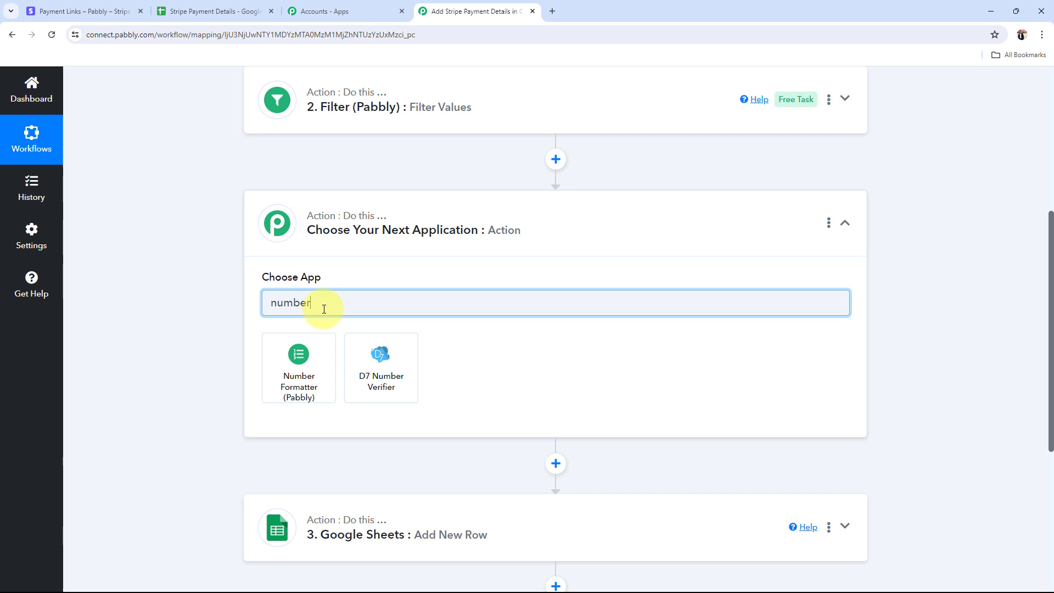
pyautogui.click(306, 383)
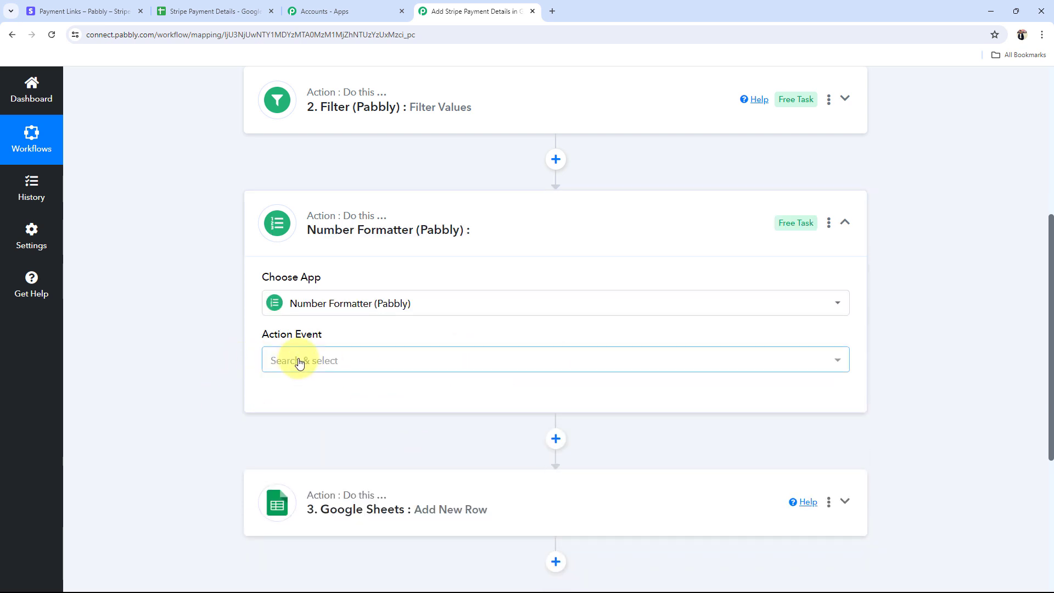
pyautogui.click(299, 361)
pyautogui.click(291, 272)
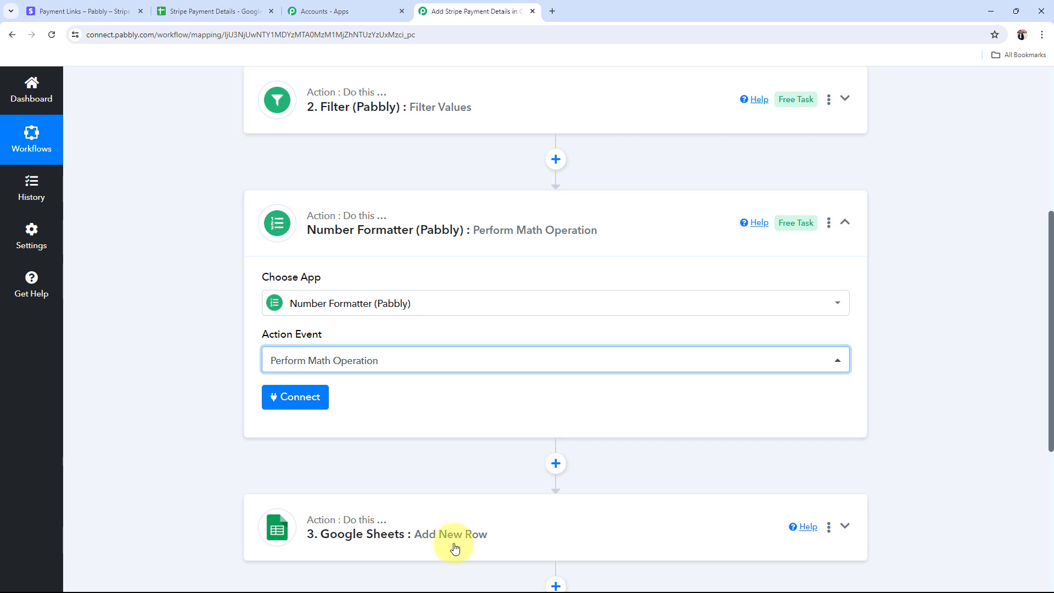
pyautogui.click(290, 400)
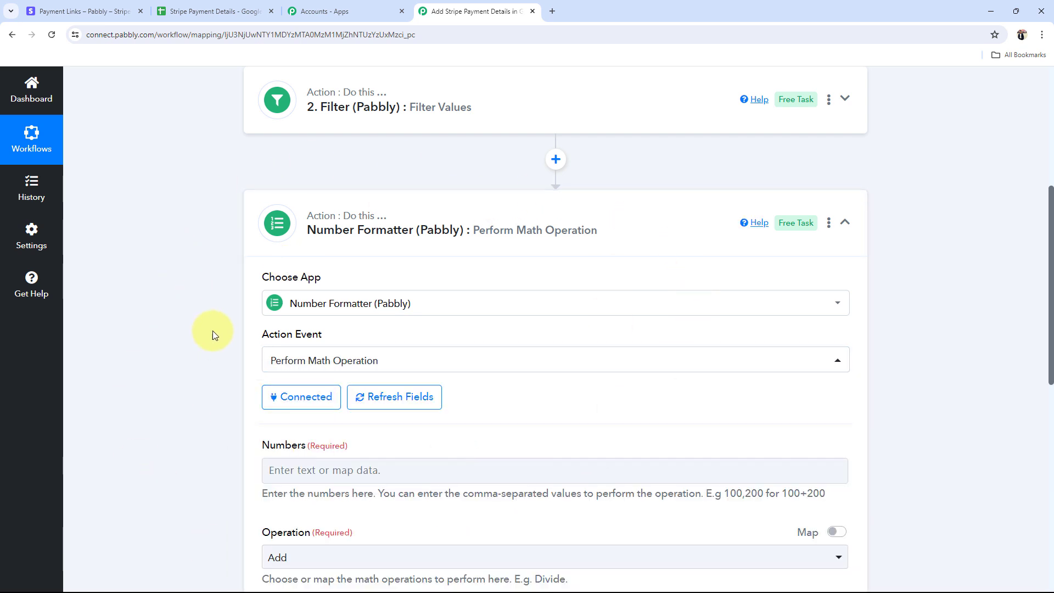
# Step: Map the Stripe charge's Data Object Amount (99900) into the Numbers field
pyautogui.click(399, 468)
pyautogui.scroll(-4, 176, 404)
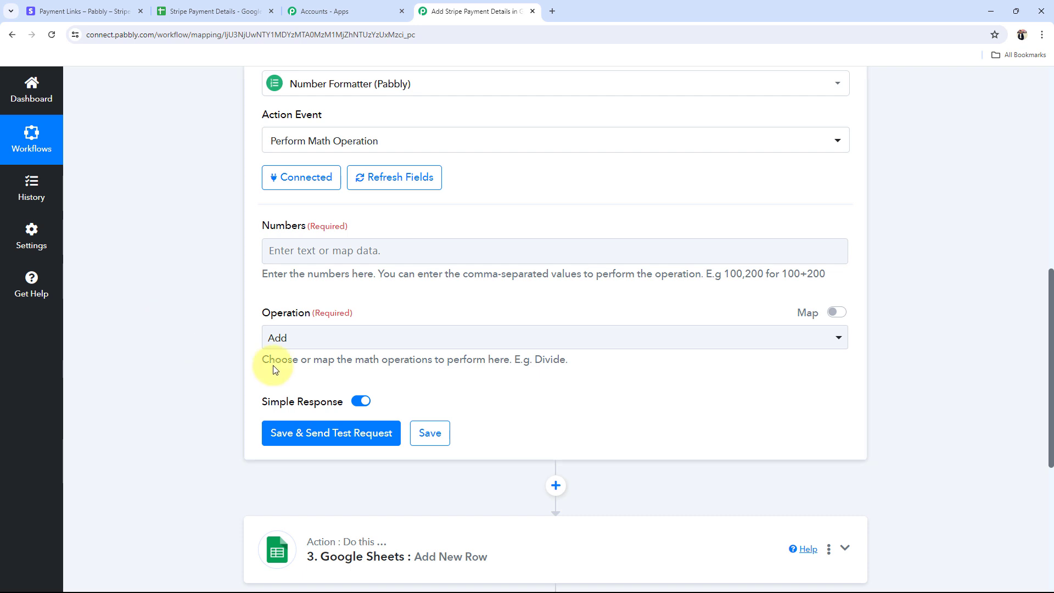
pyautogui.click(301, 244)
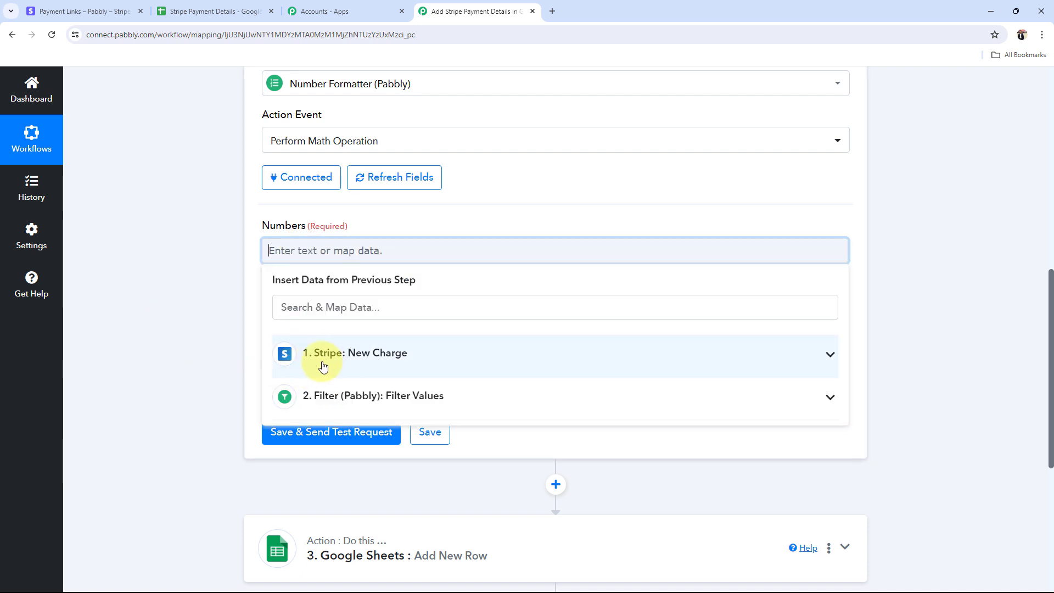
pyautogui.click(829, 354)
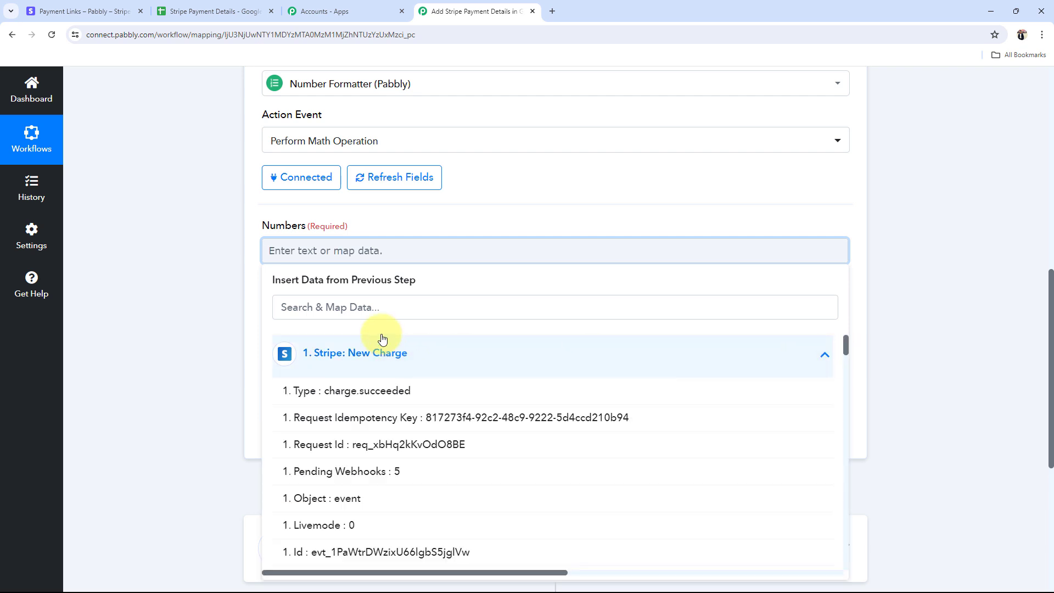
pyautogui.click(366, 315)
pyautogui.write('99')
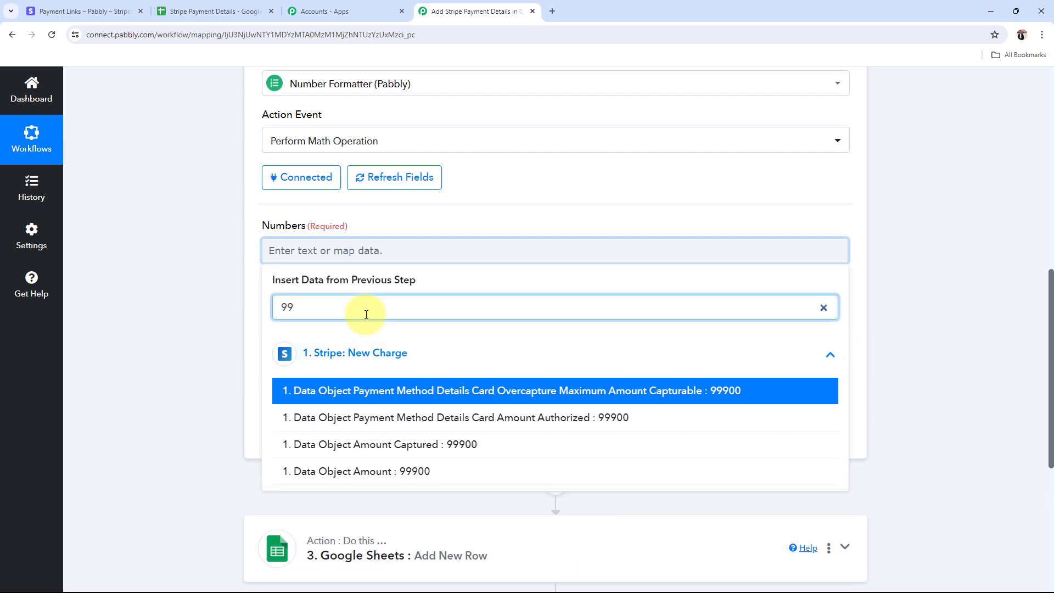
pyautogui.click(395, 471)
pyautogui.click(216, 265)
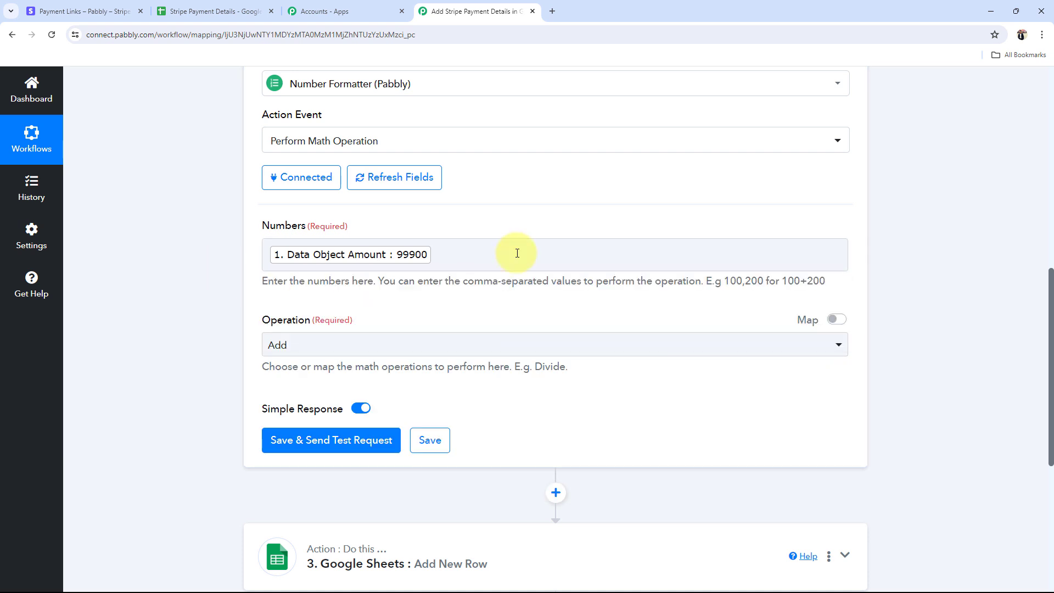
pyautogui.click(515, 252)
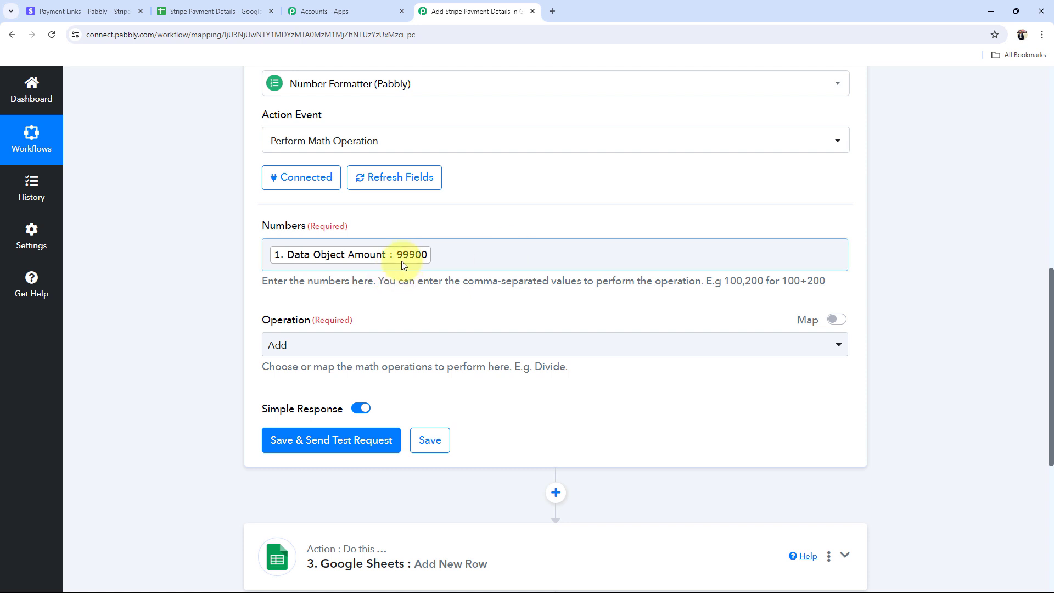
# Step: Add 100 after the charge amount and set the operation to Divide
pyautogui.click(461, 256)
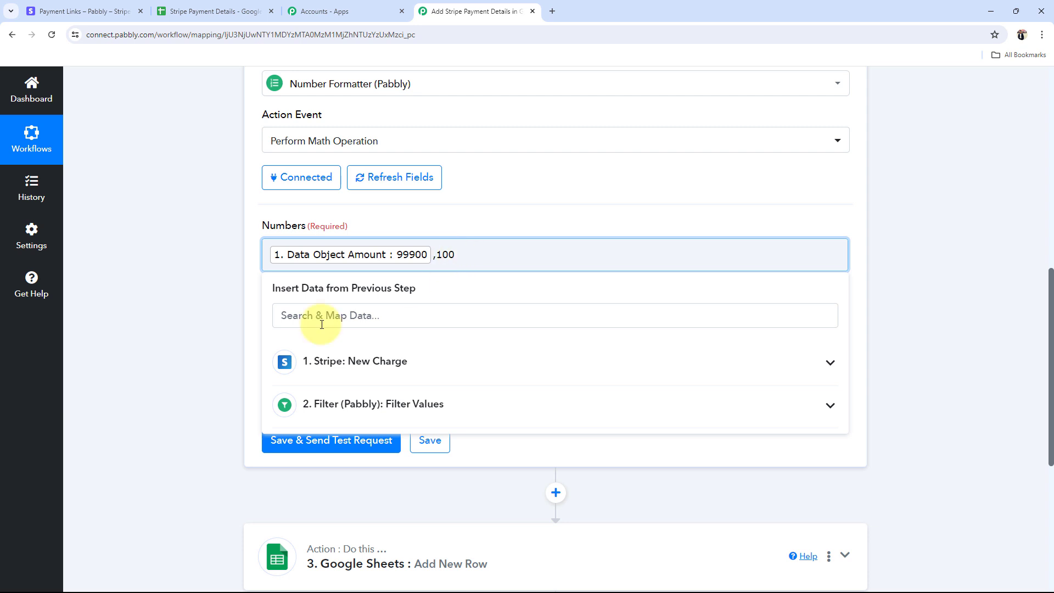
pyautogui.click(200, 354)
pyautogui.click(281, 346)
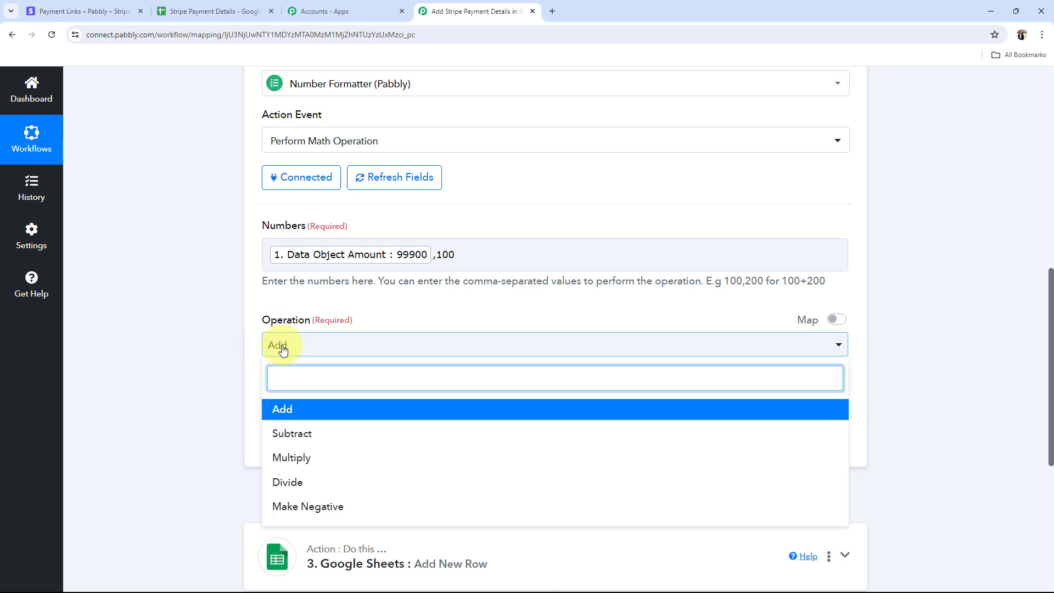
pyautogui.click(288, 482)
pyautogui.click(190, 325)
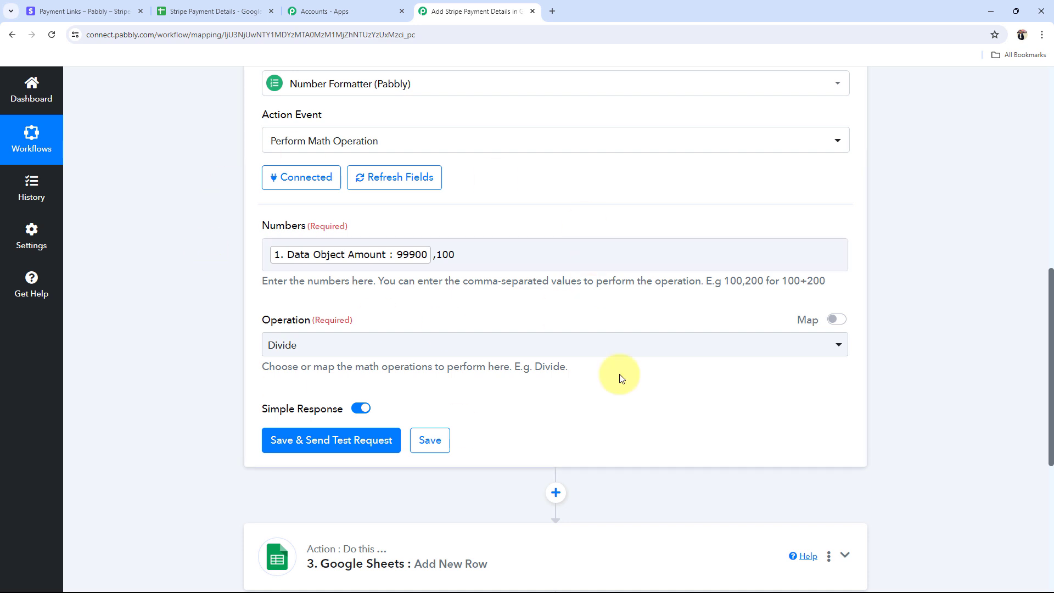
pyautogui.click(384, 245)
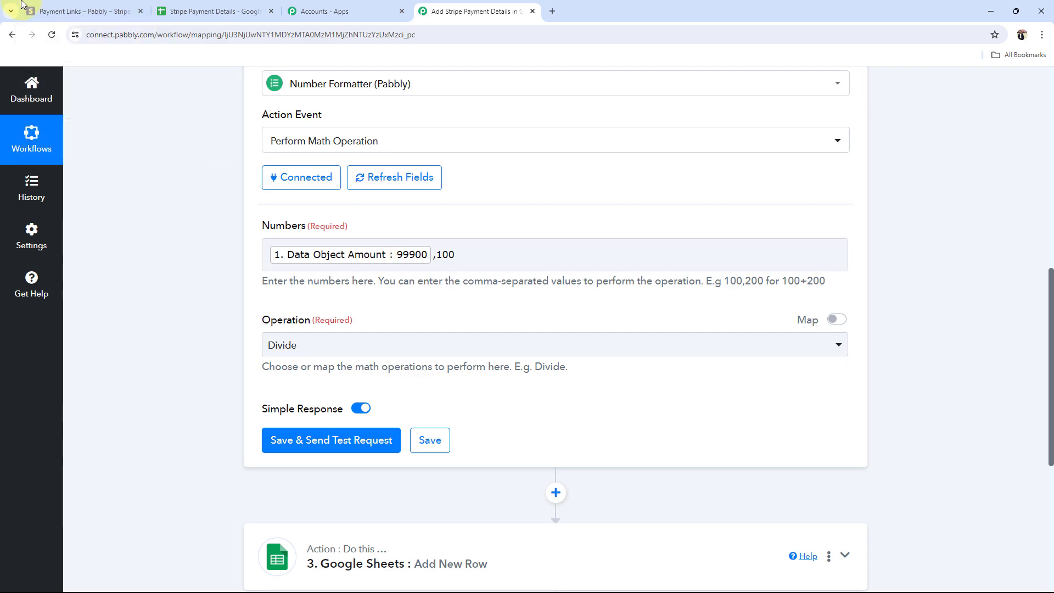
pyautogui.click(88, 5)
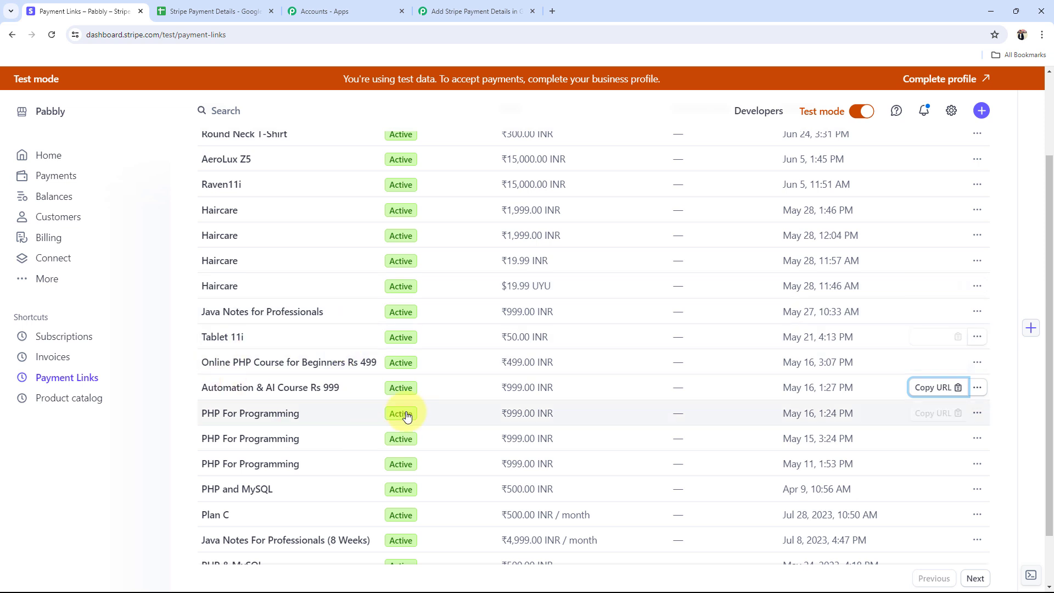
pyautogui.click(477, 11)
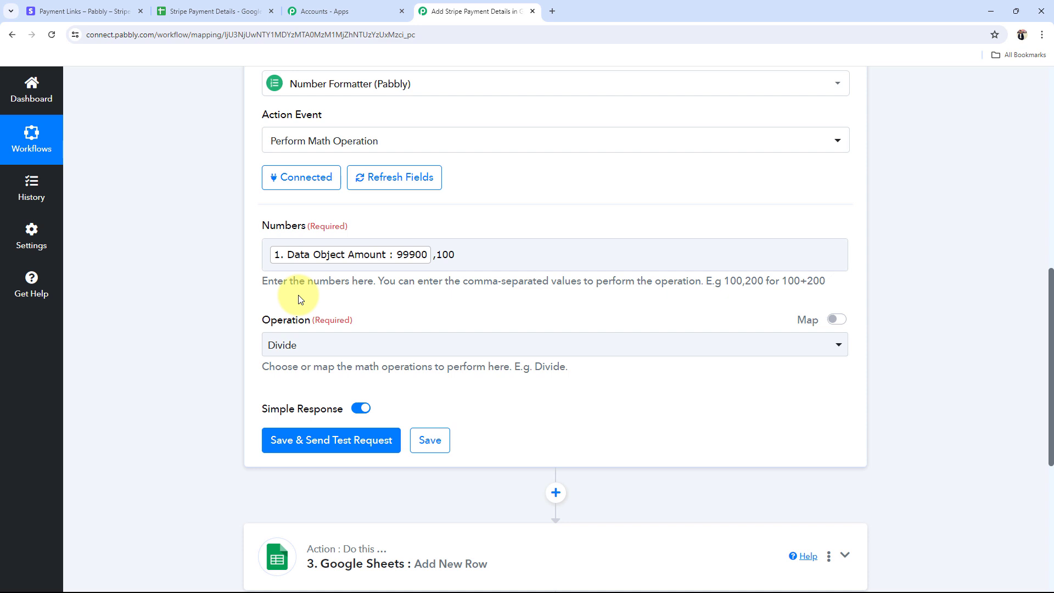
pyautogui.scroll(2, 329, 258)
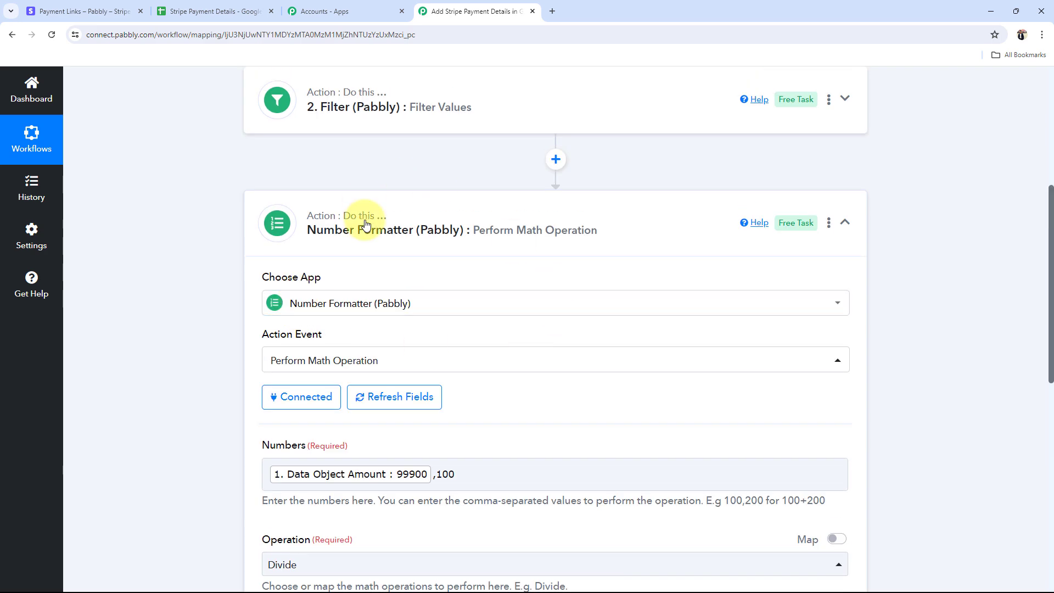
pyautogui.scroll(-3, 176, 276)
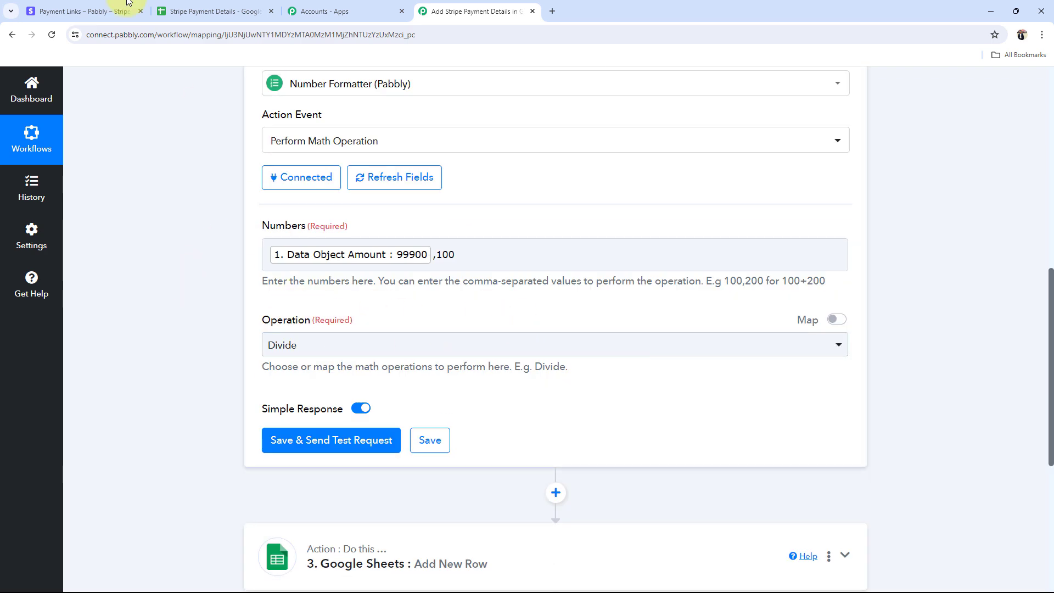
pyautogui.click(82, 11)
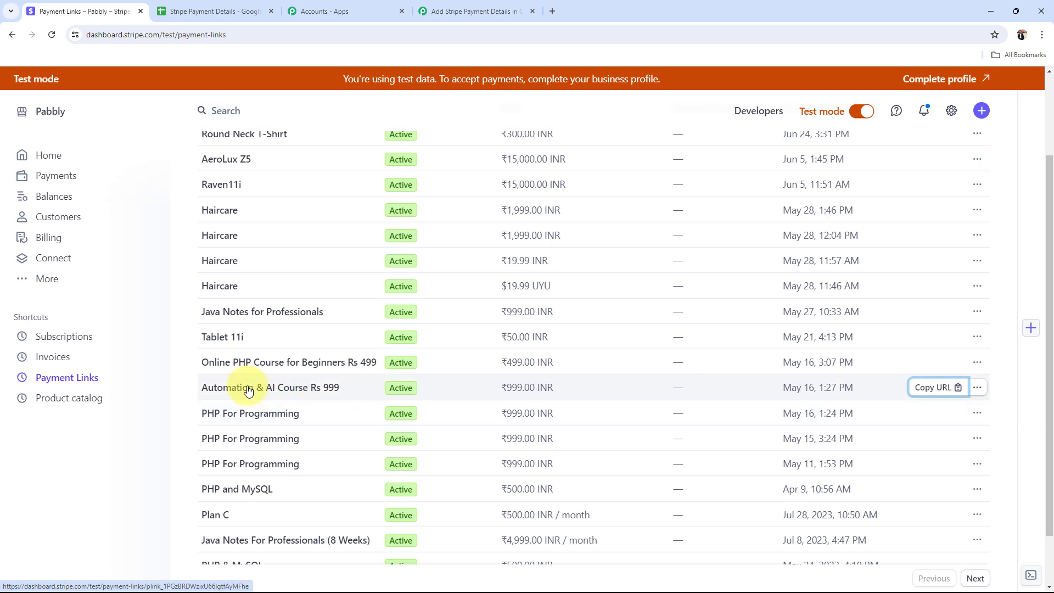
pyautogui.click(467, 11)
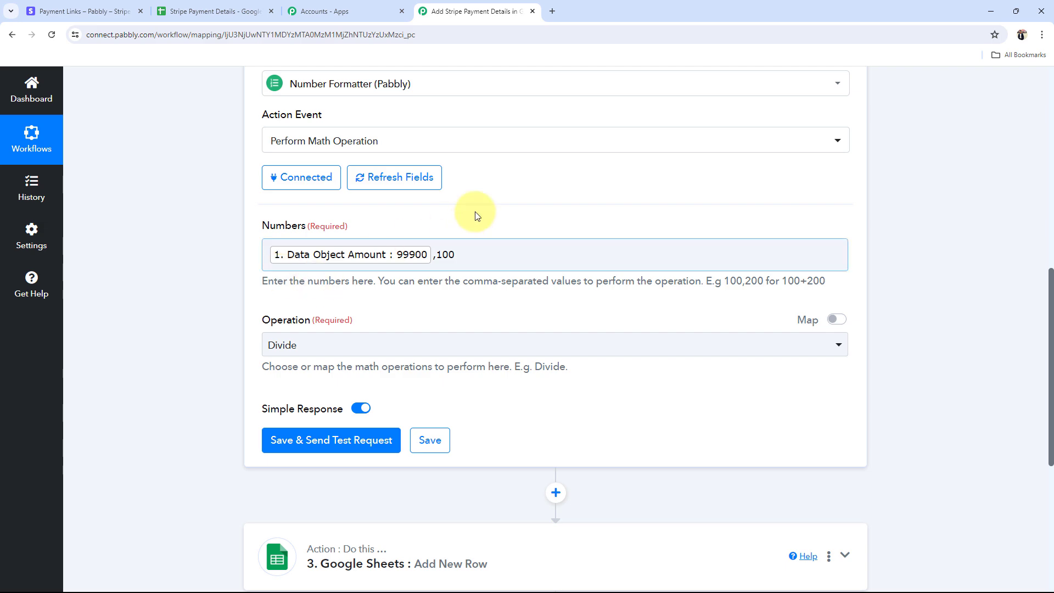
pyautogui.click(204, 5)
pyautogui.click(200, 266)
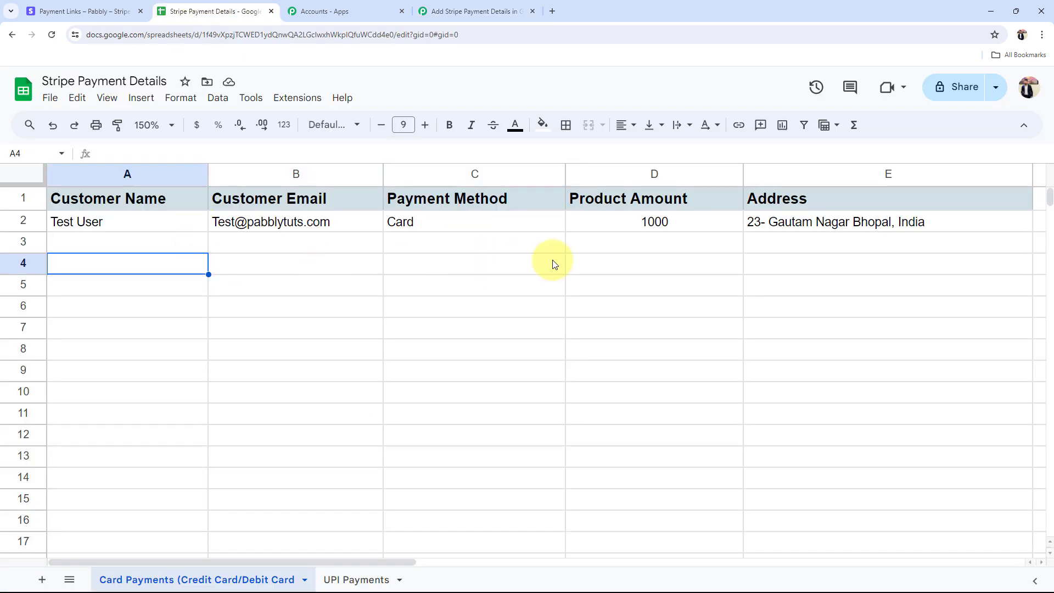
pyautogui.click(577, 263)
pyautogui.click(461, 11)
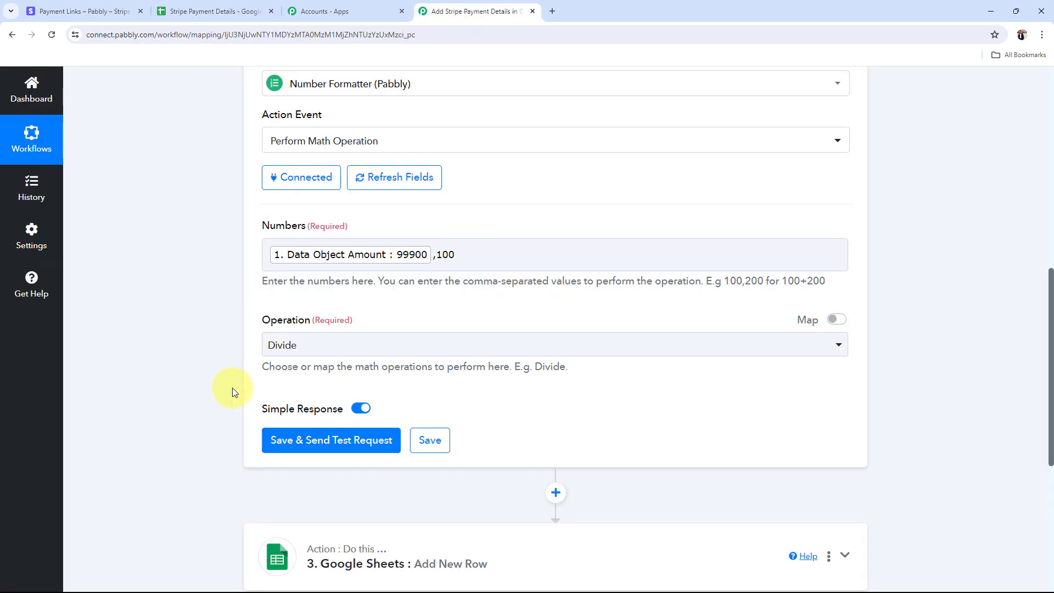
pyautogui.scroll(5, 232, 388)
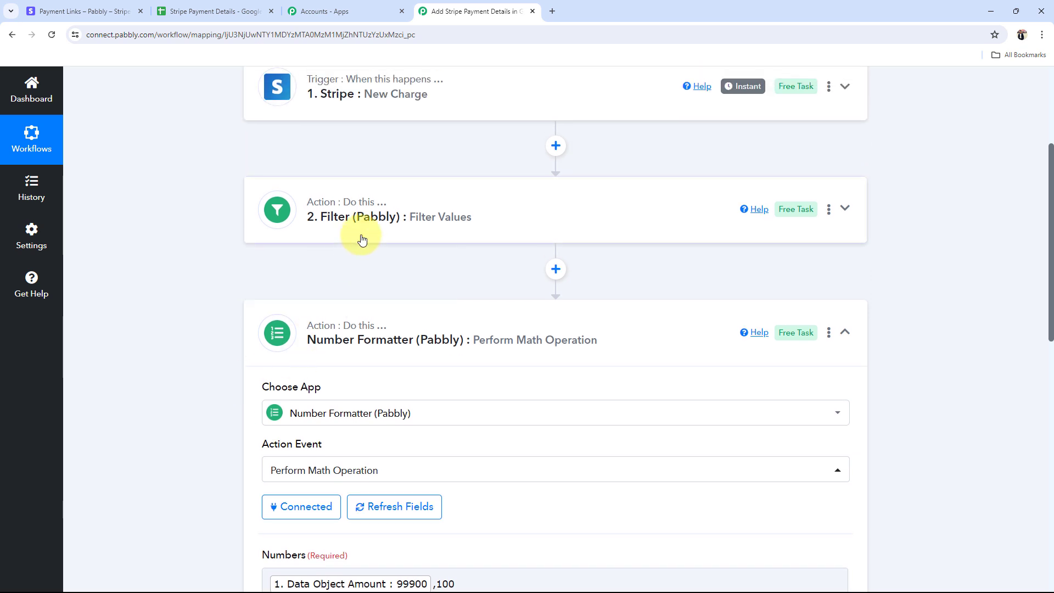
pyautogui.scroll(-3, 179, 351)
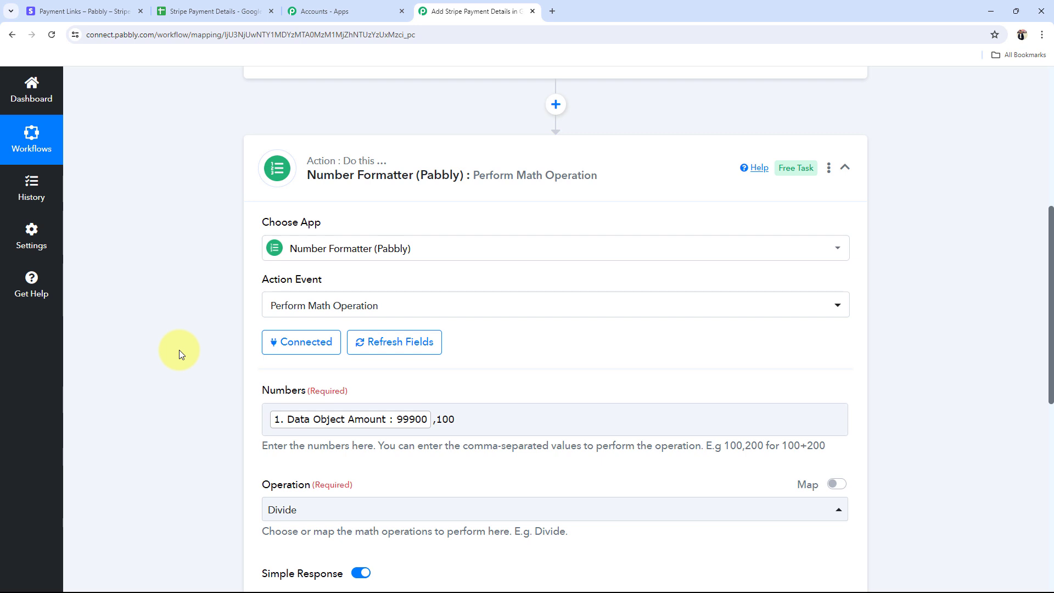
pyautogui.scroll(-2, 179, 350)
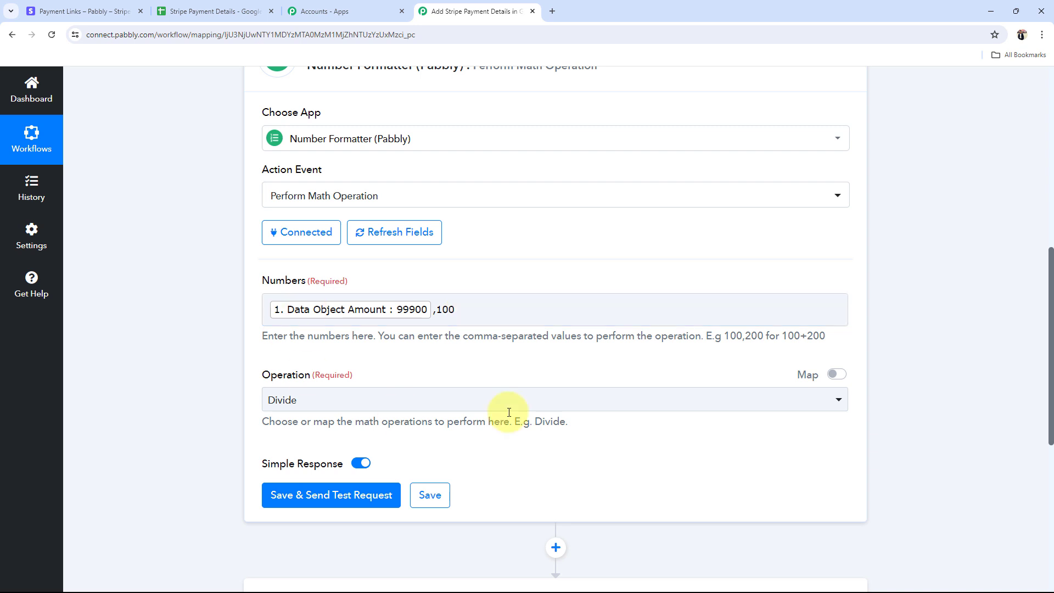
# Step: Test the Number Formatter step, confirm Result 999, and fold it to reveal Google Sheets
pyautogui.click(333, 497)
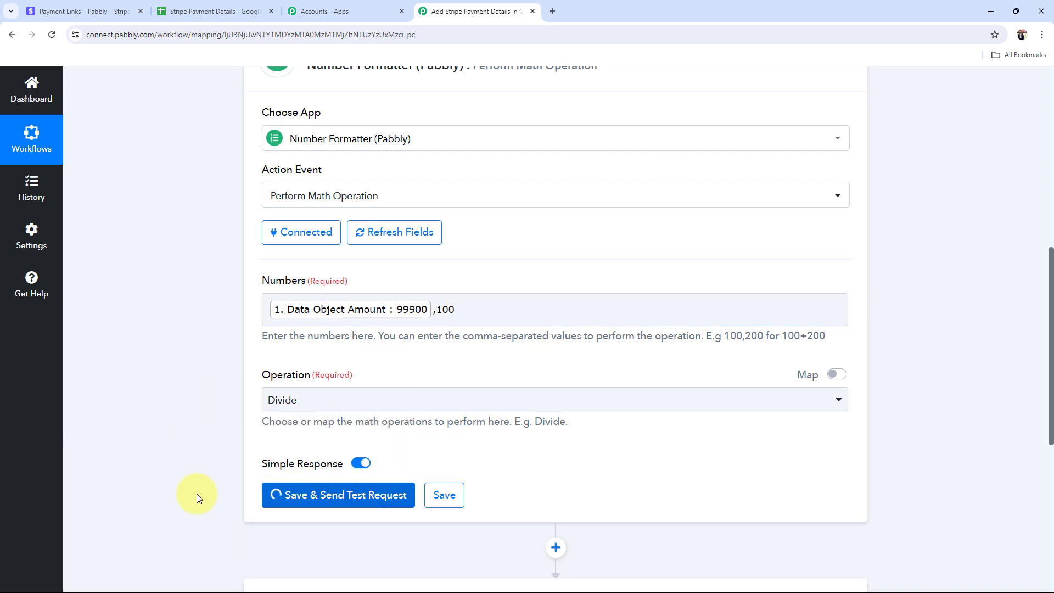
pyautogui.scroll(-3, 302, 405)
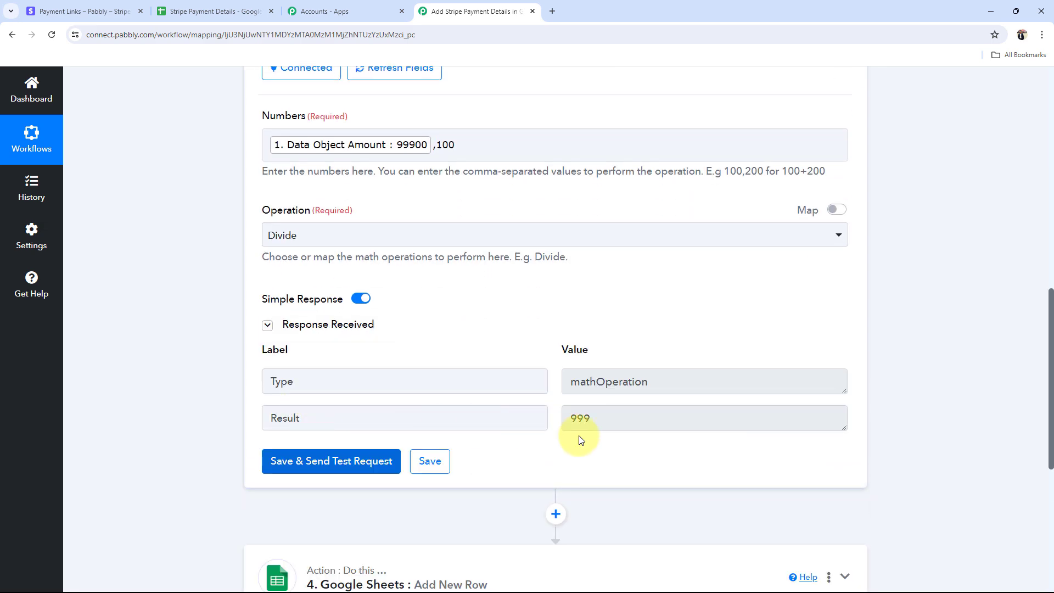
pyautogui.moveTo(637, 422); pyautogui.dragTo(522, 425)
pyautogui.click(227, 436)
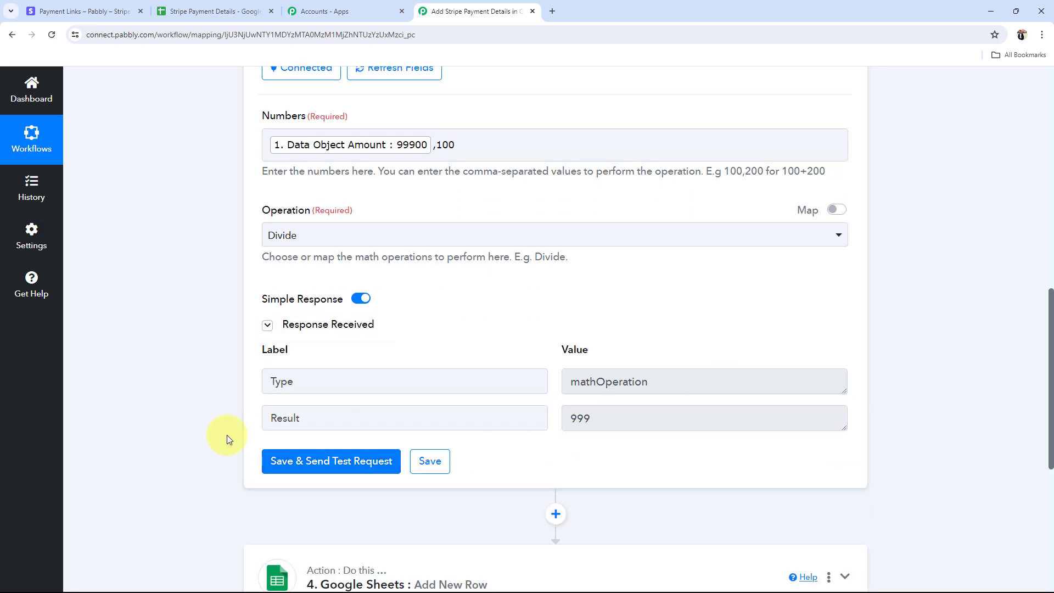
pyautogui.scroll(10, 344, 452)
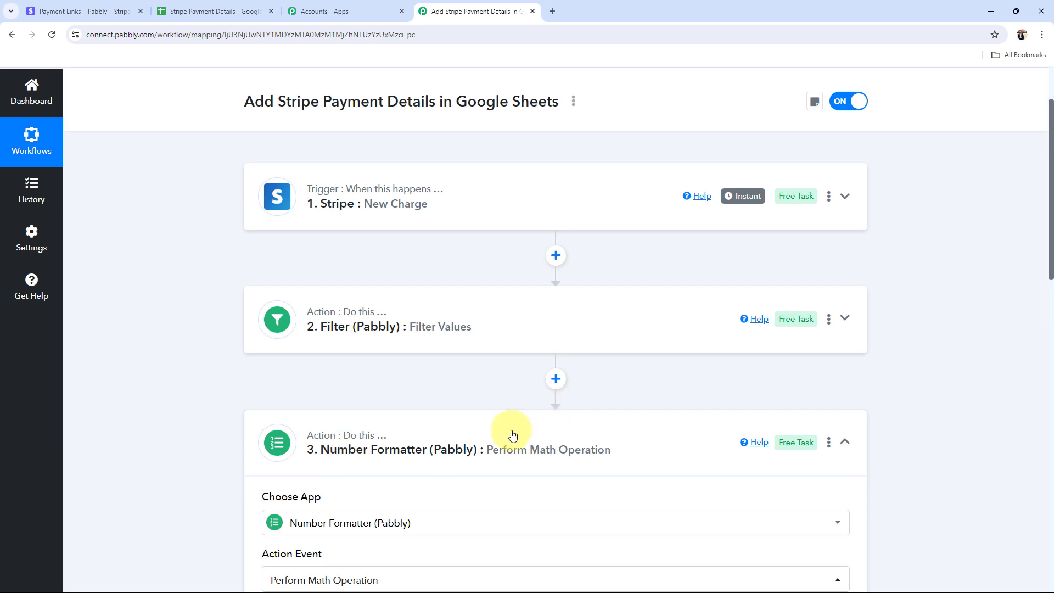
pyautogui.click(512, 435)
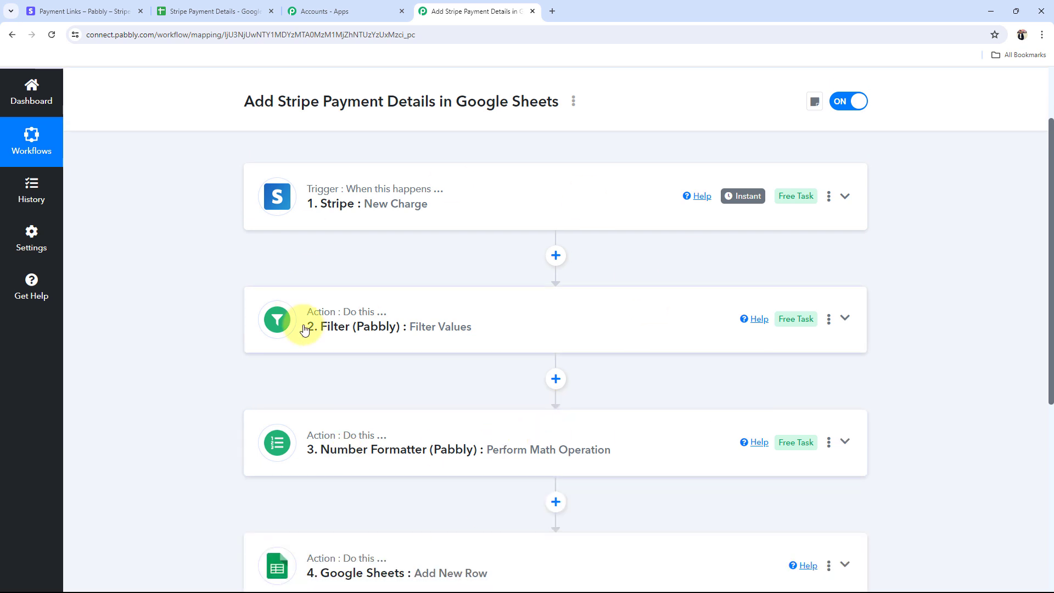
pyautogui.scroll(-1, 304, 329)
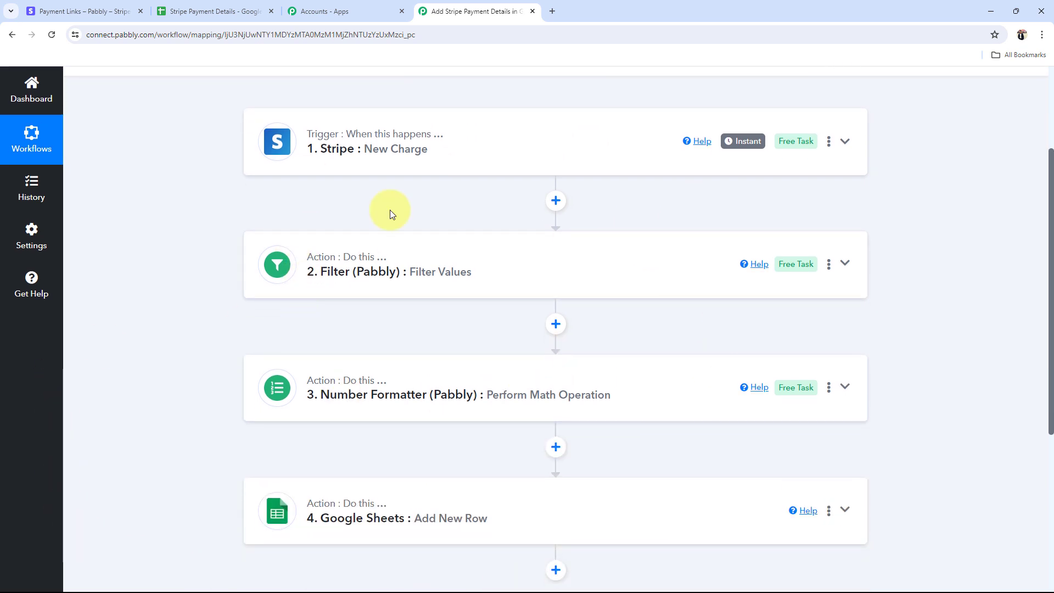
# Step: Connect the Google Sheets Add New Row step through the existing Google Sheets account connection
pyautogui.scroll(-3, 216, 461)
pyautogui.click(376, 280)
pyautogui.scroll(-1, 382, 291)
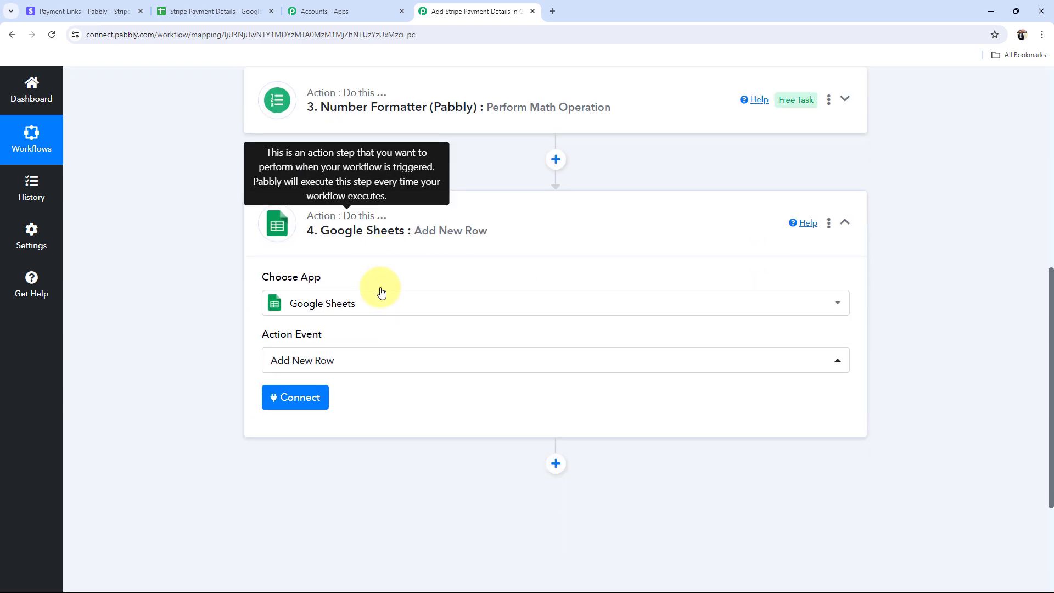
pyautogui.click(297, 397)
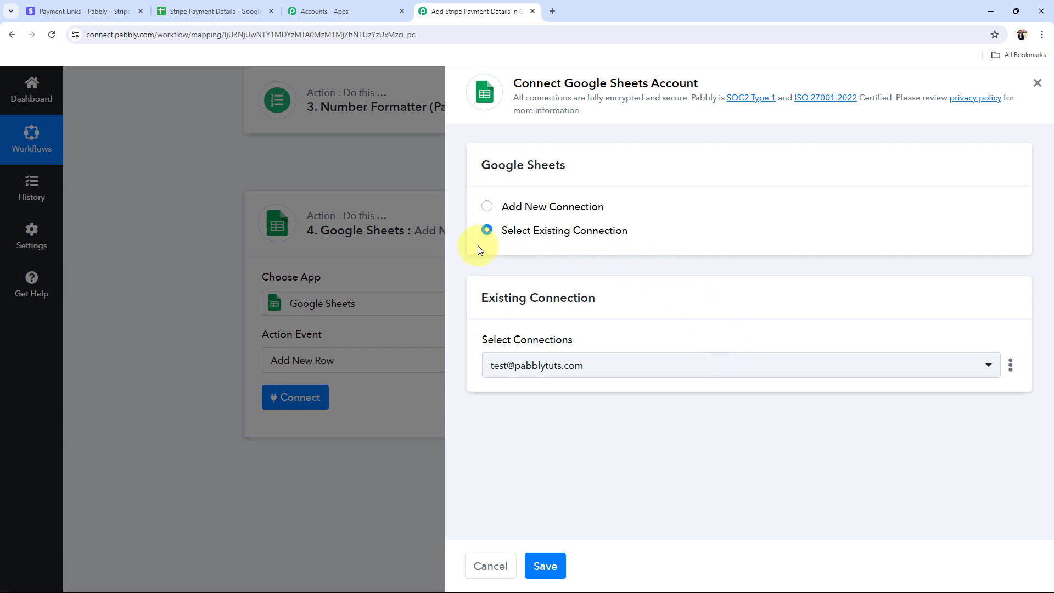
pyautogui.click(487, 206)
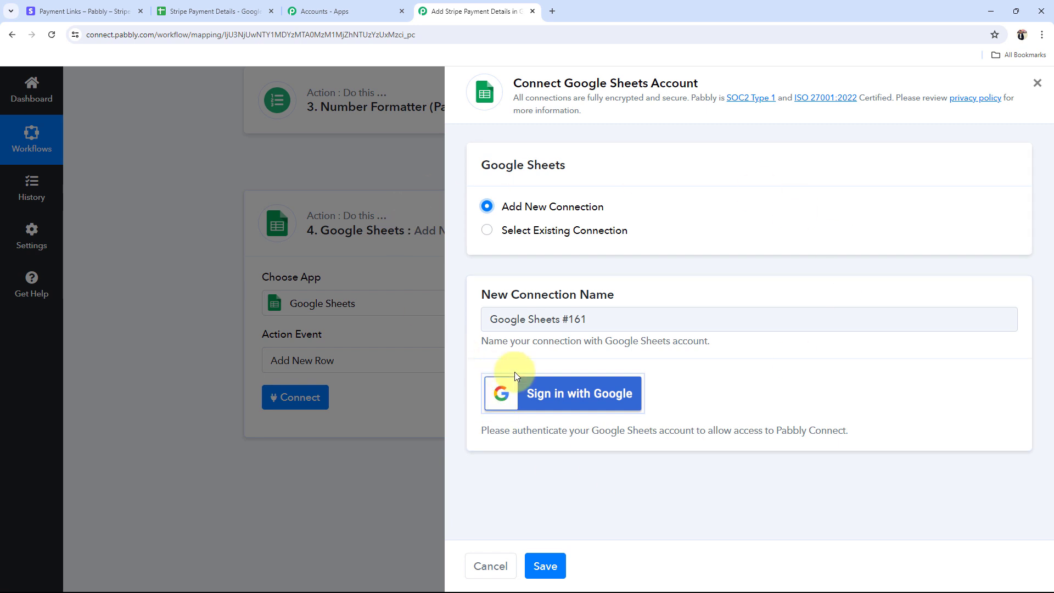
pyautogui.click(487, 230)
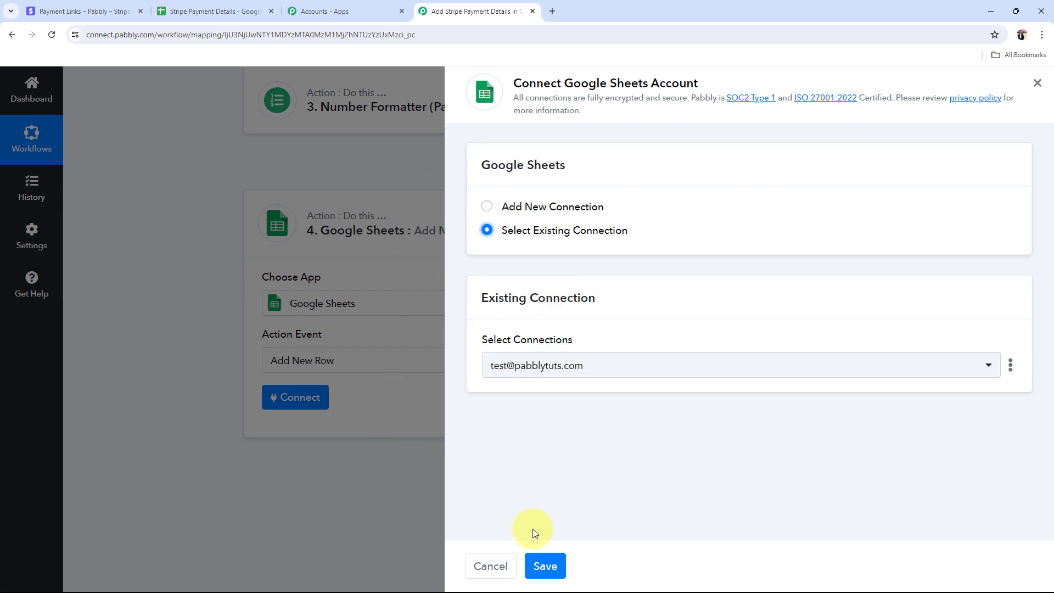
pyautogui.click(560, 564)
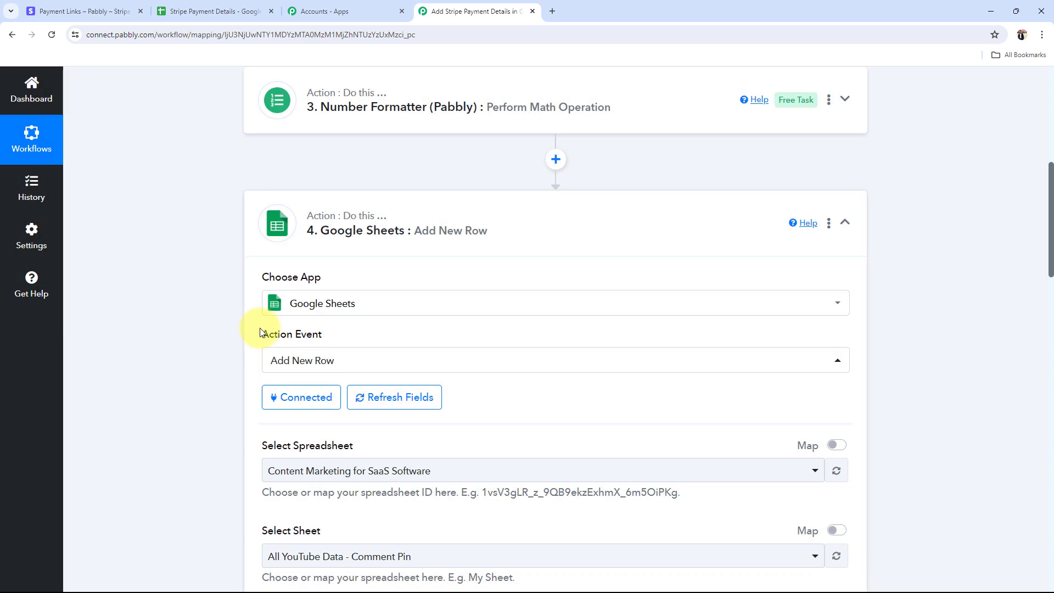
pyautogui.scroll(-4, 259, 332)
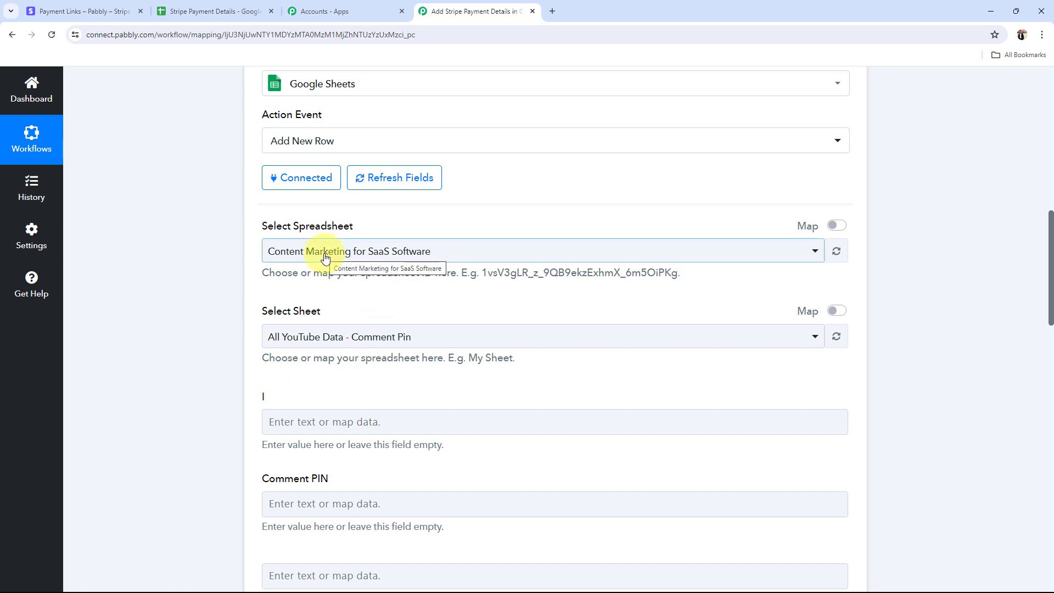
pyautogui.click(208, 11)
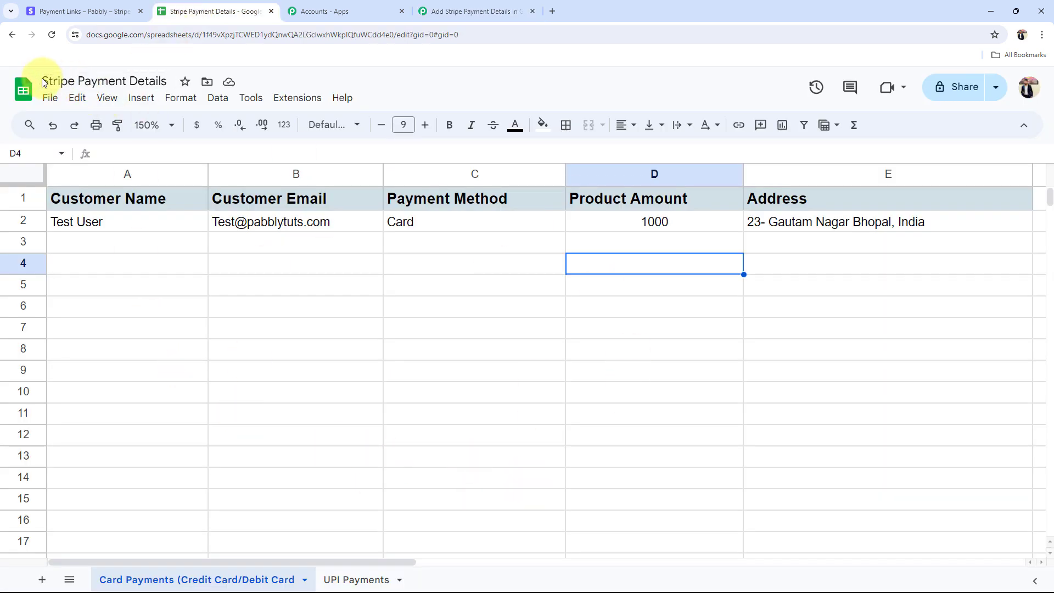
pyautogui.click(472, 11)
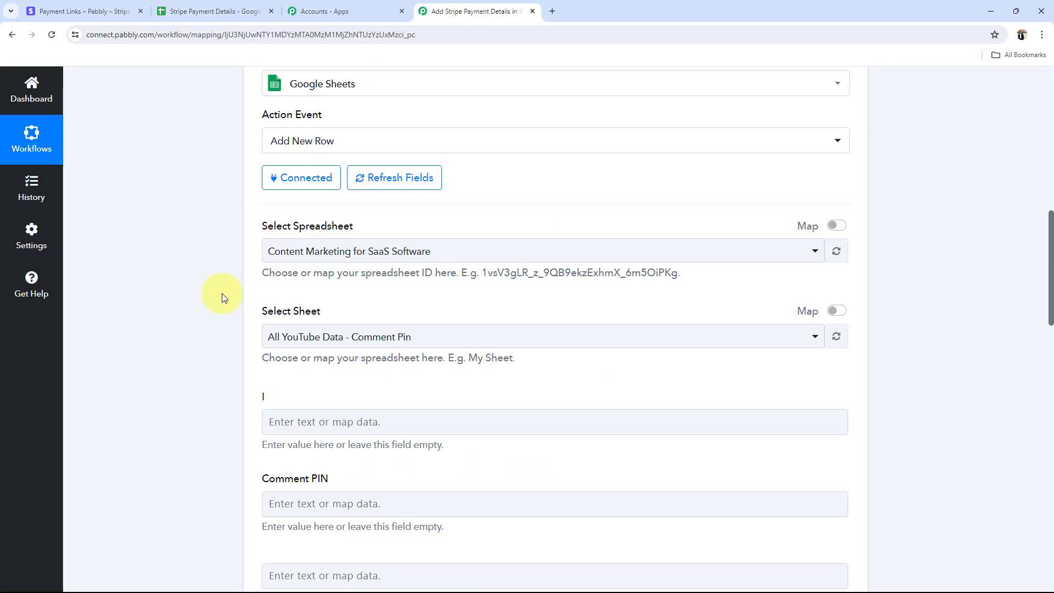
pyautogui.click(331, 252)
pyautogui.click(304, 341)
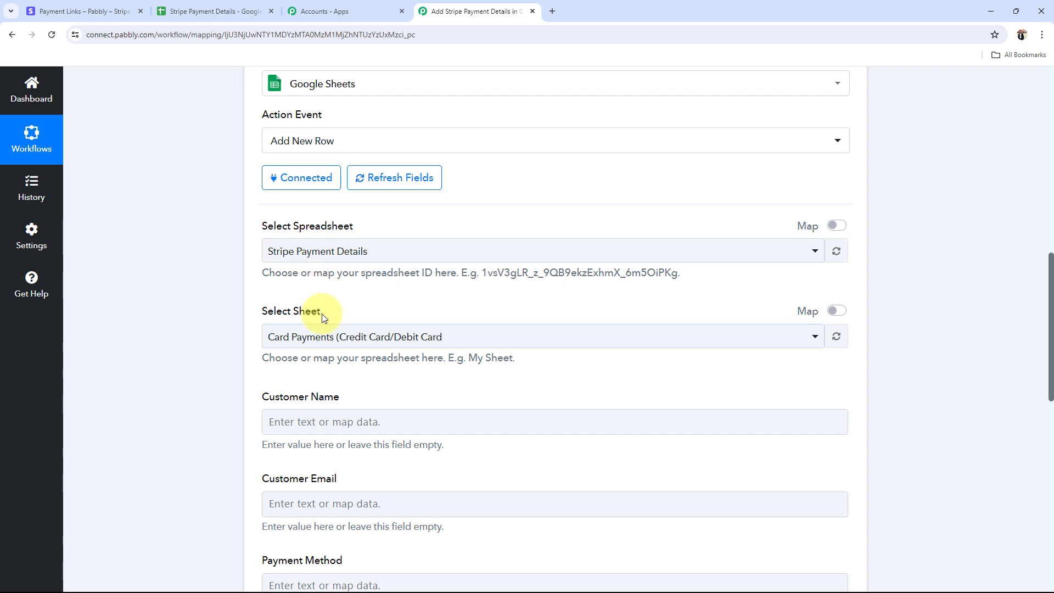
pyautogui.click(235, 6)
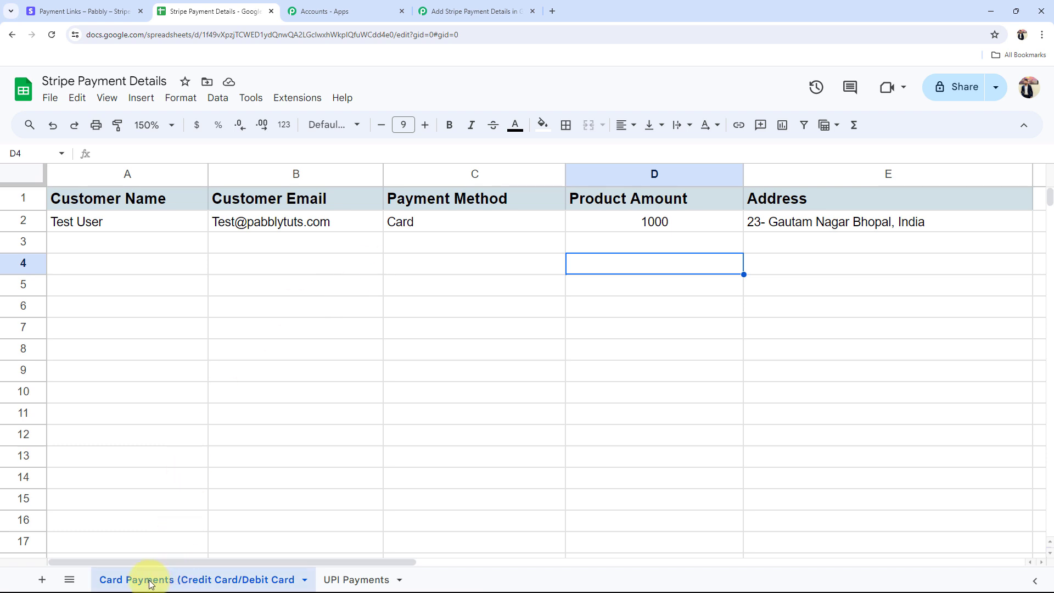
pyautogui.click(348, 581)
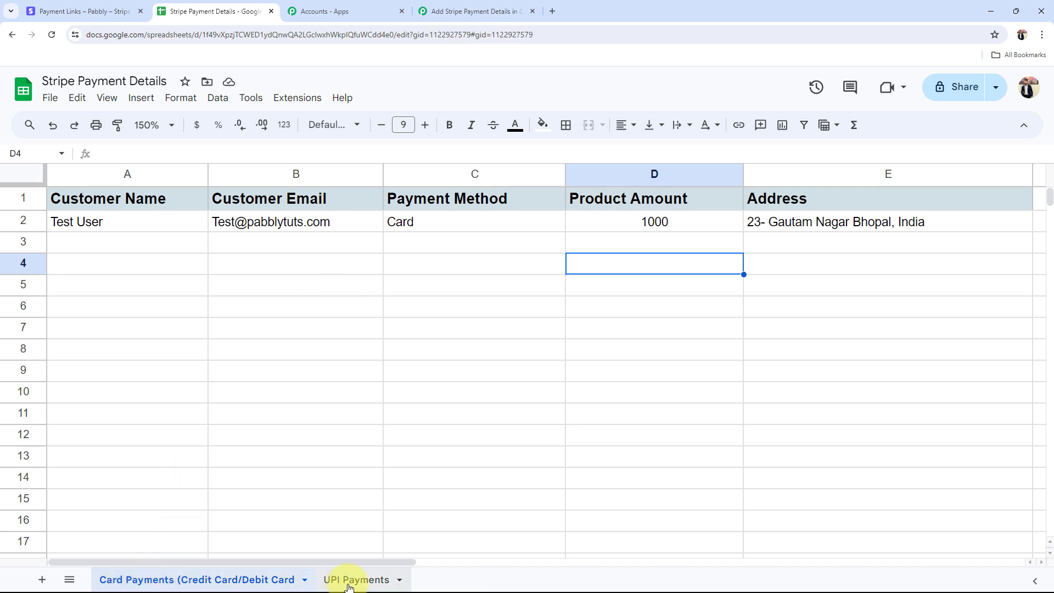
pyautogui.click(252, 582)
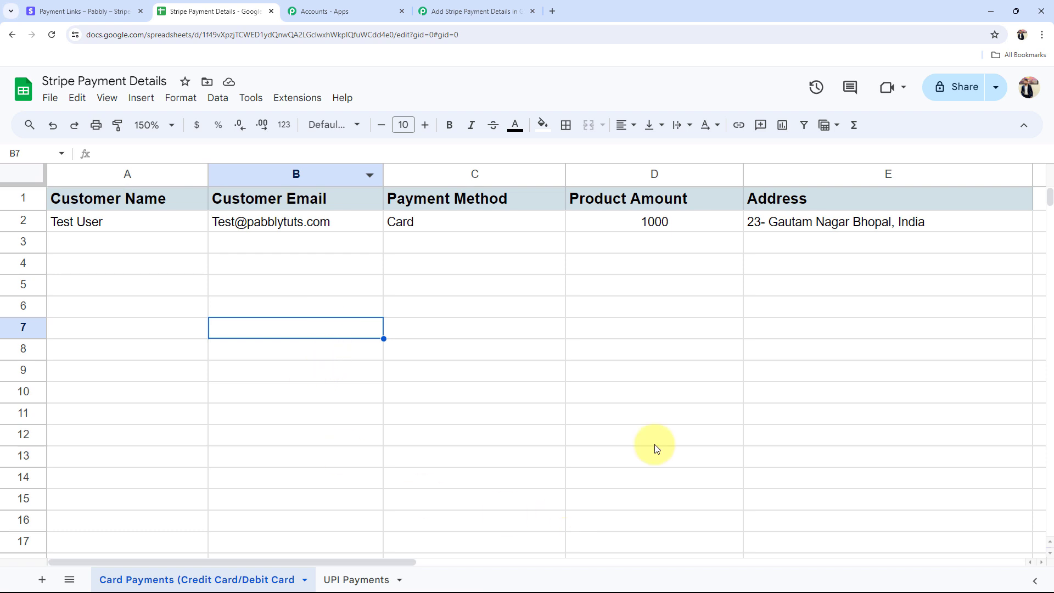
pyautogui.click(145, 231)
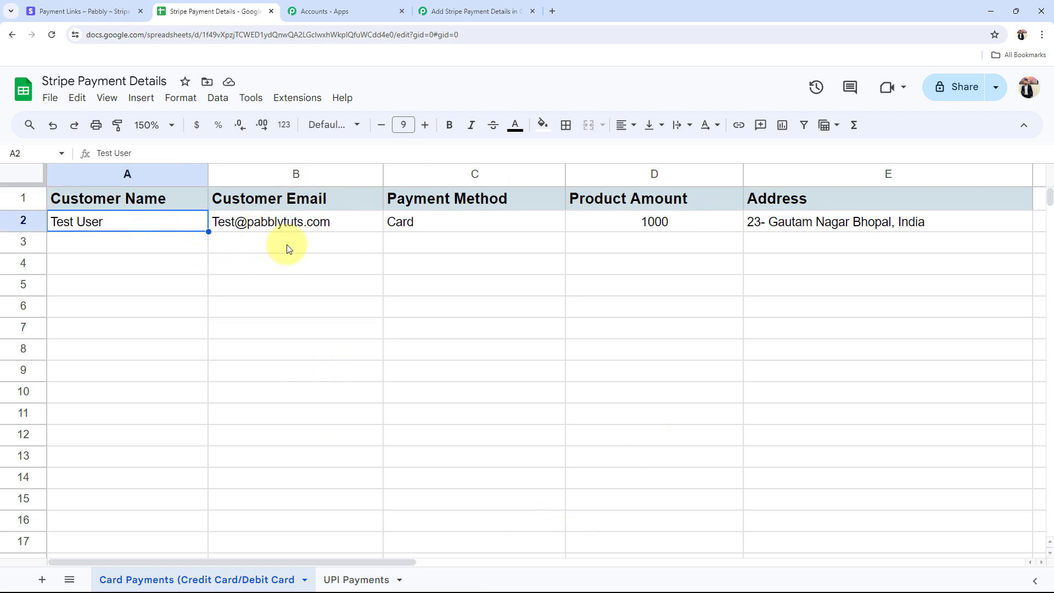
pyautogui.click(286, 244)
pyautogui.click(422, 241)
pyautogui.click(636, 241)
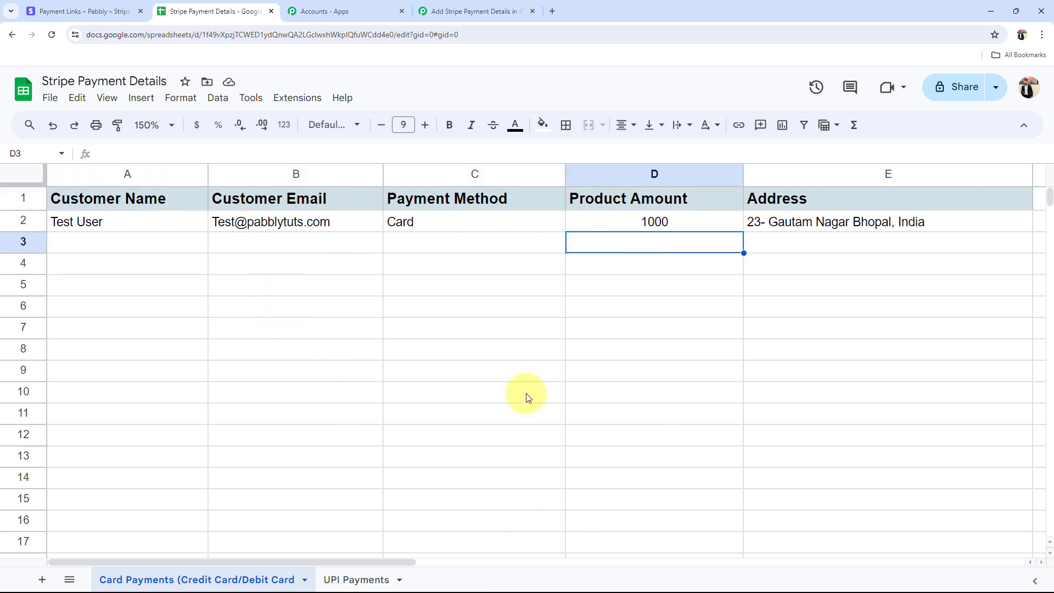
pyautogui.click(467, 11)
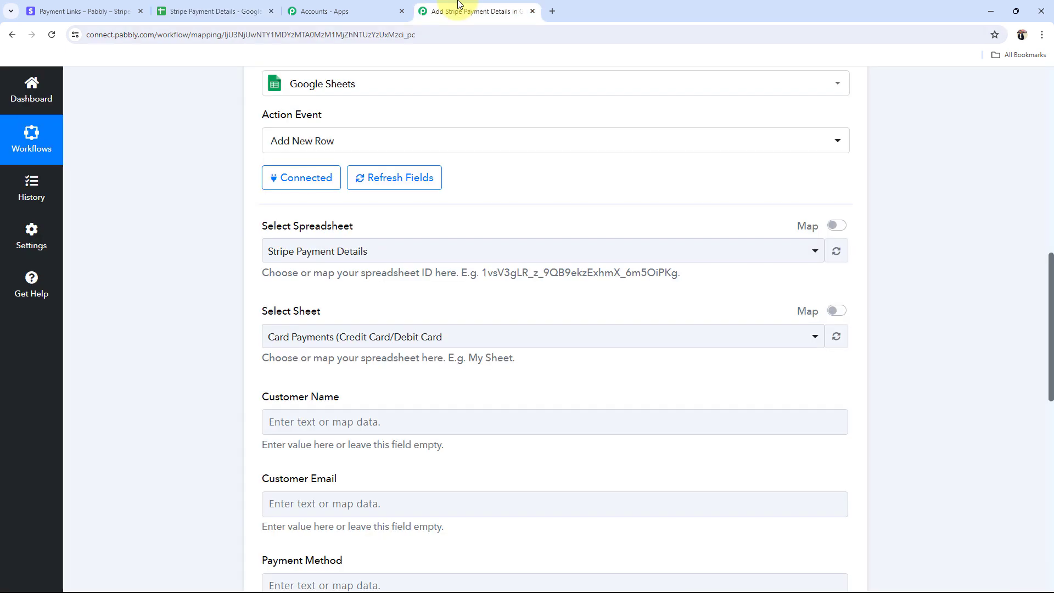
pyautogui.click(323, 336)
pyautogui.click(302, 402)
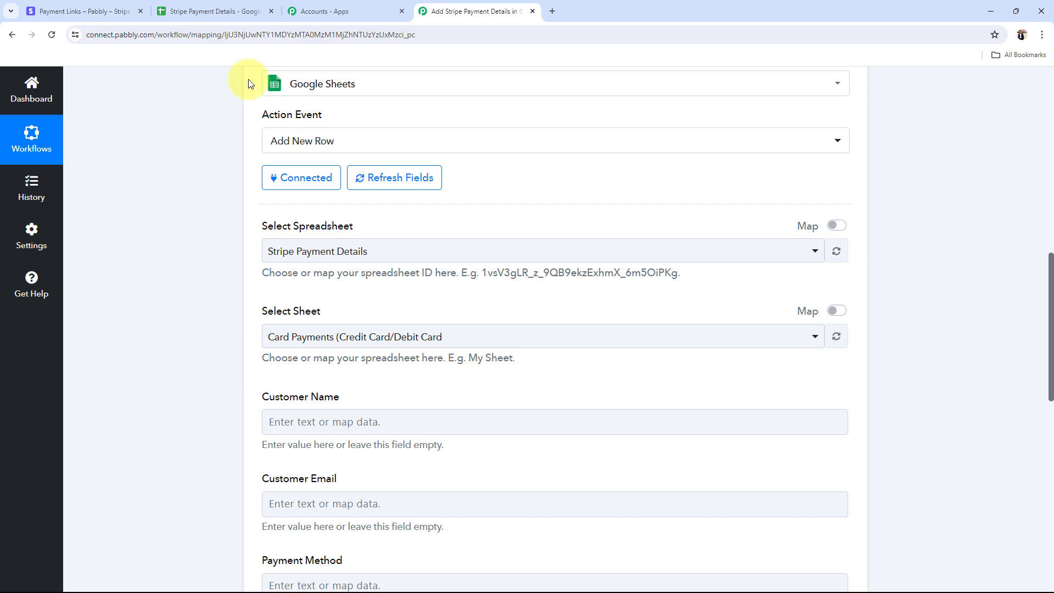
pyautogui.click(220, 11)
pyautogui.click(153, 241)
pyautogui.click(271, 244)
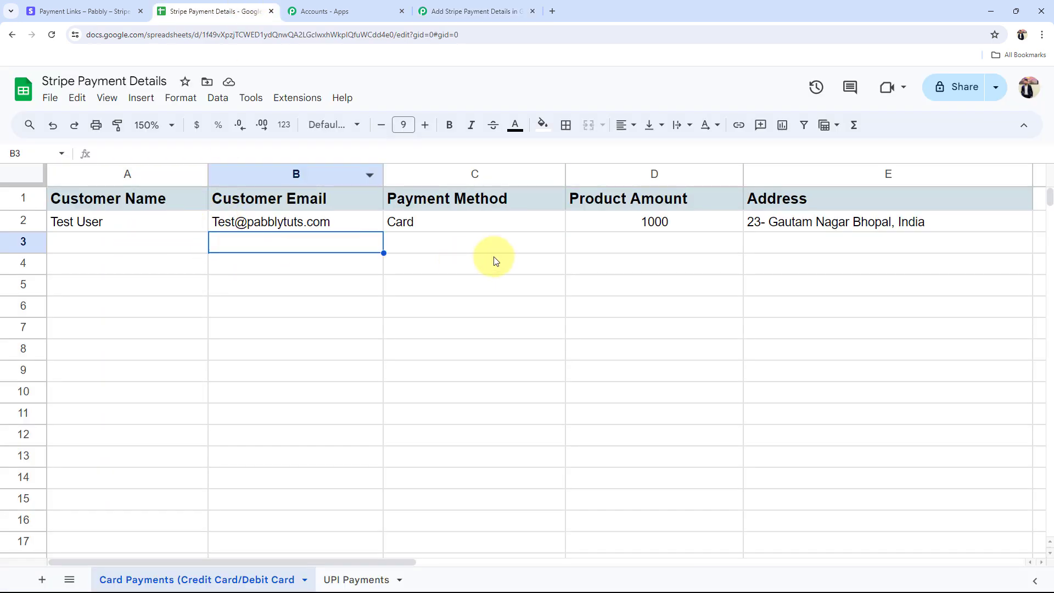
pyautogui.click(489, 244)
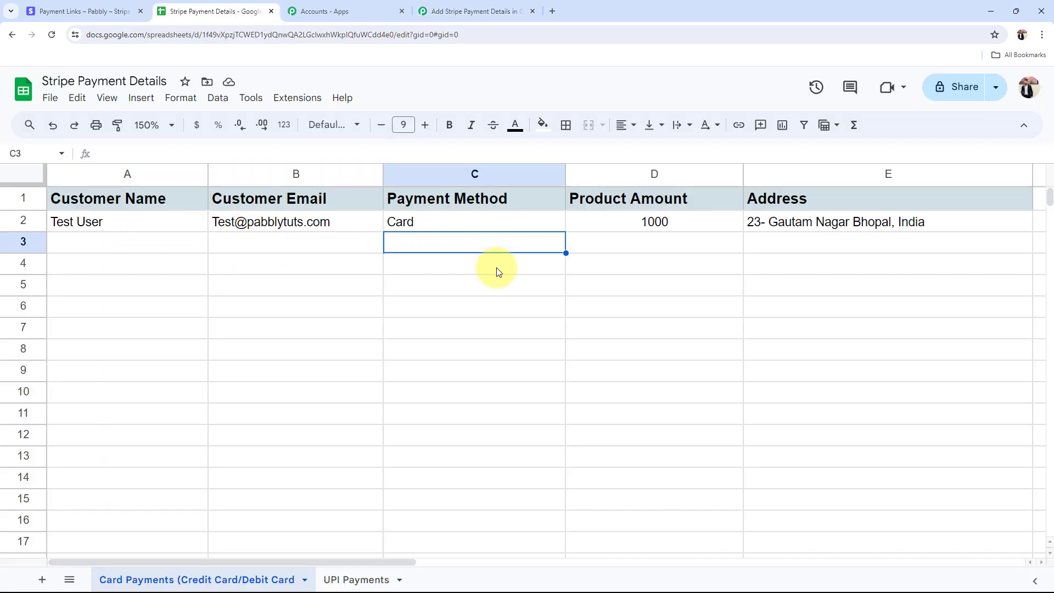
pyautogui.click(472, 11)
pyautogui.scroll(-4, 189, 374)
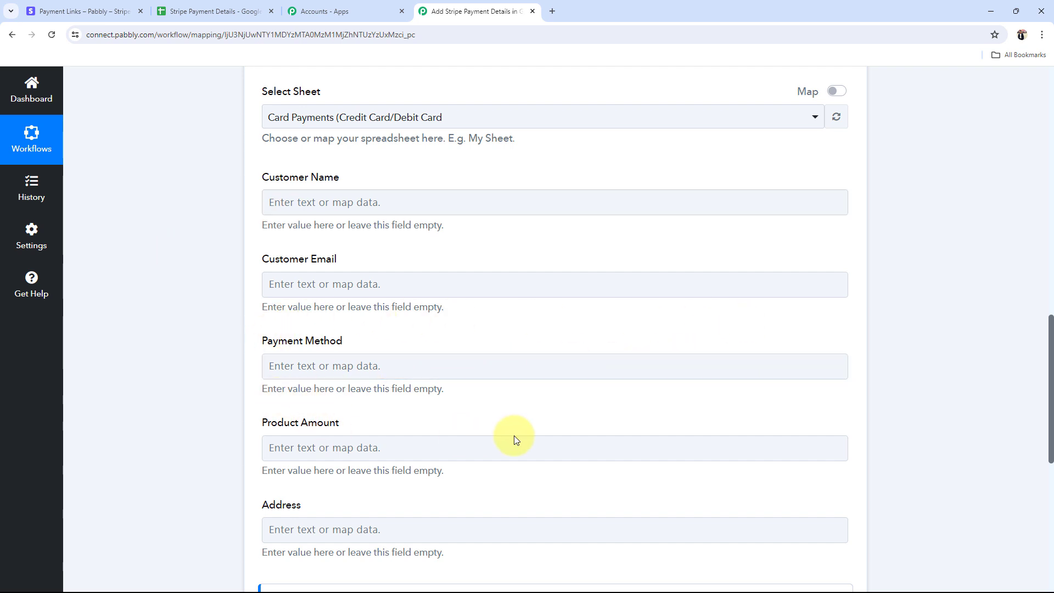
pyautogui.scroll(2, 219, 476)
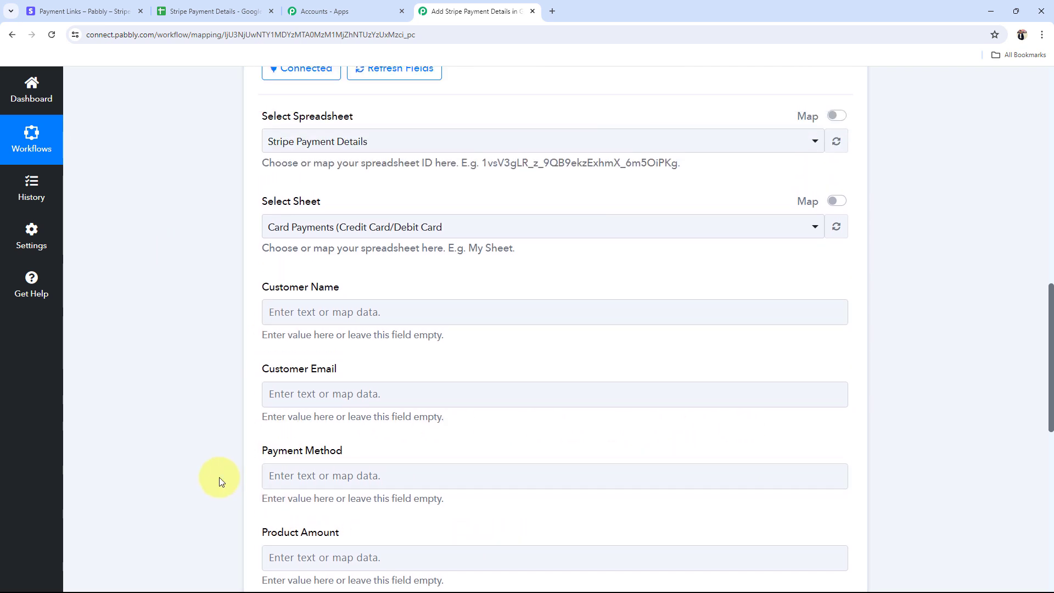
pyautogui.scroll(-2, 219, 476)
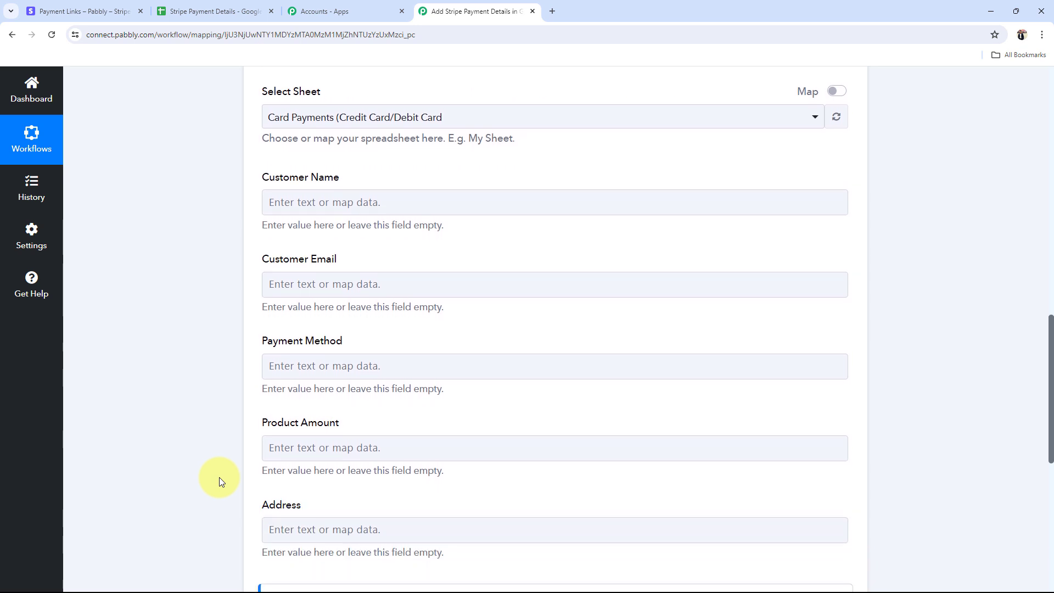
pyautogui.scroll(-1, 219, 479)
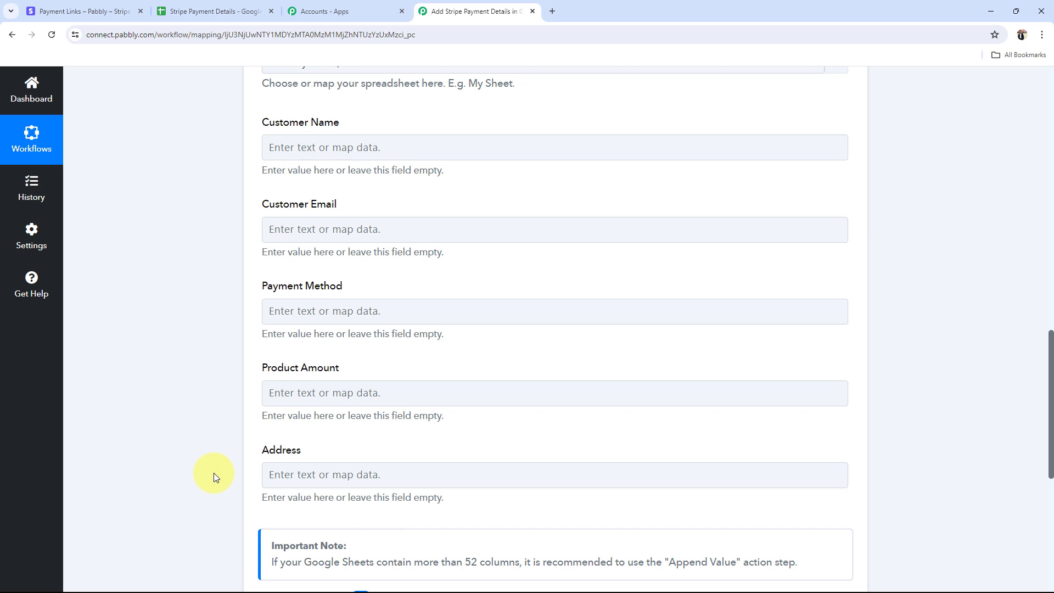
# Step: Map Customer Name to the Stripe charge's Shipping Name
pyautogui.click(330, 147)
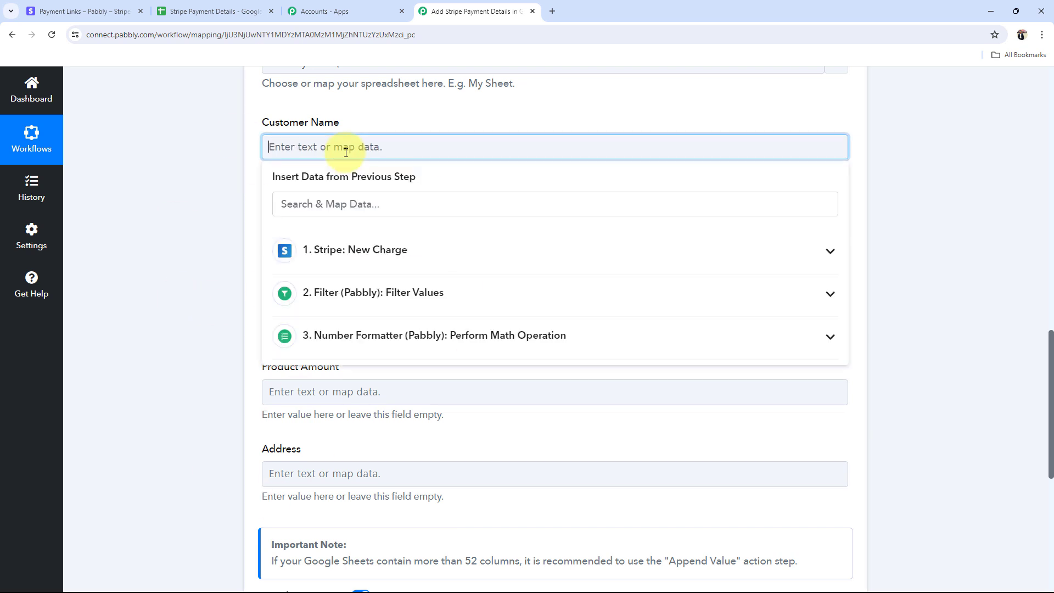
pyautogui.click(831, 252)
pyautogui.scroll(-3, 753, 322)
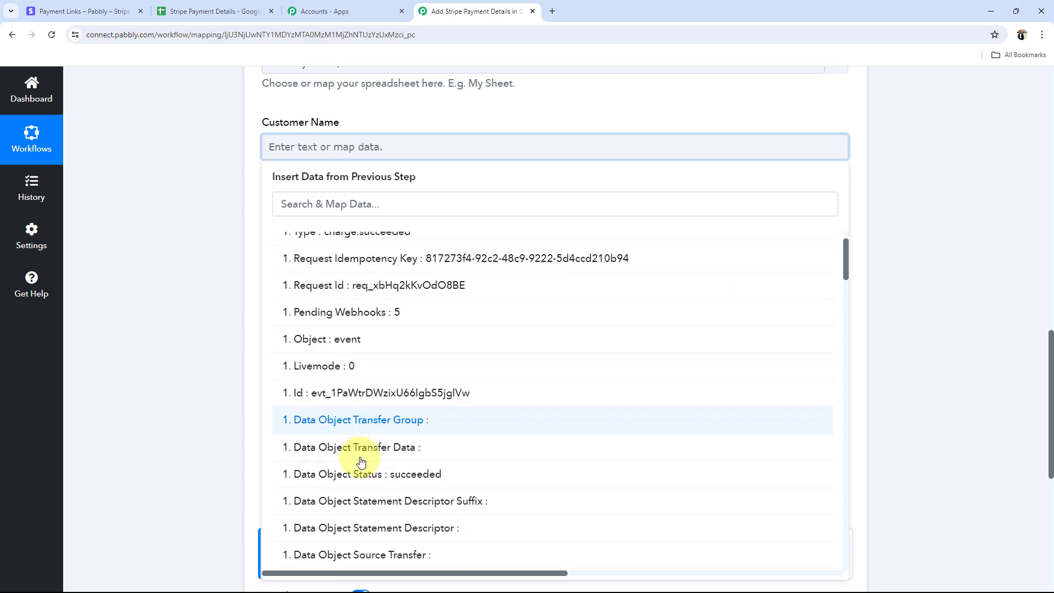
pyautogui.scroll(-1, 357, 456)
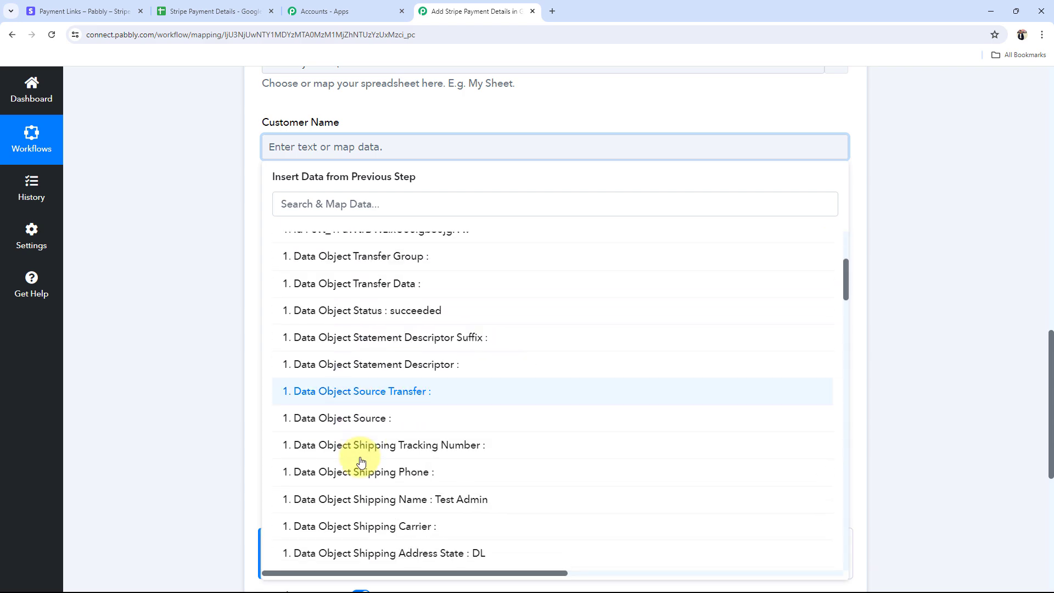
pyautogui.click(465, 500)
pyautogui.click(177, 354)
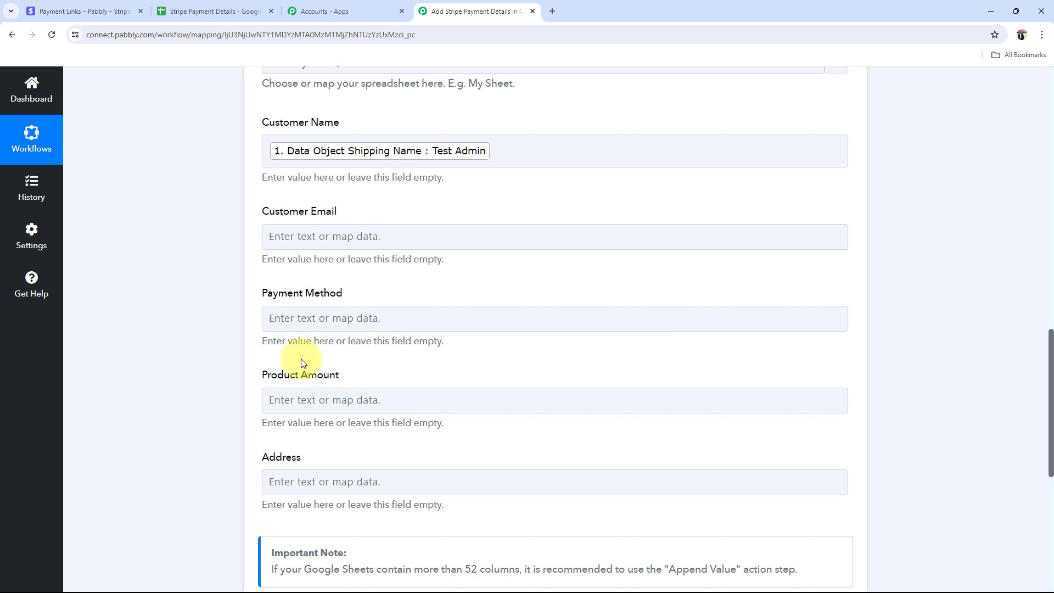
pyautogui.scroll(-2, 301, 360)
# Step: Map Customer Email to the charge's Billing Details Email
pyautogui.click(322, 127)
pyautogui.click(304, 187)
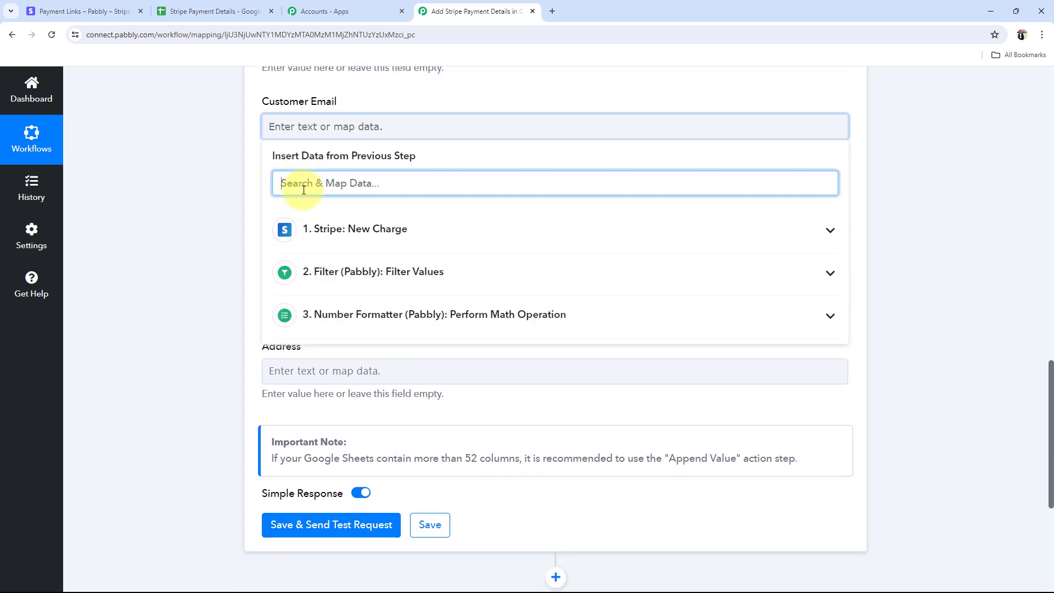
pyautogui.write('@')
pyautogui.click(353, 261)
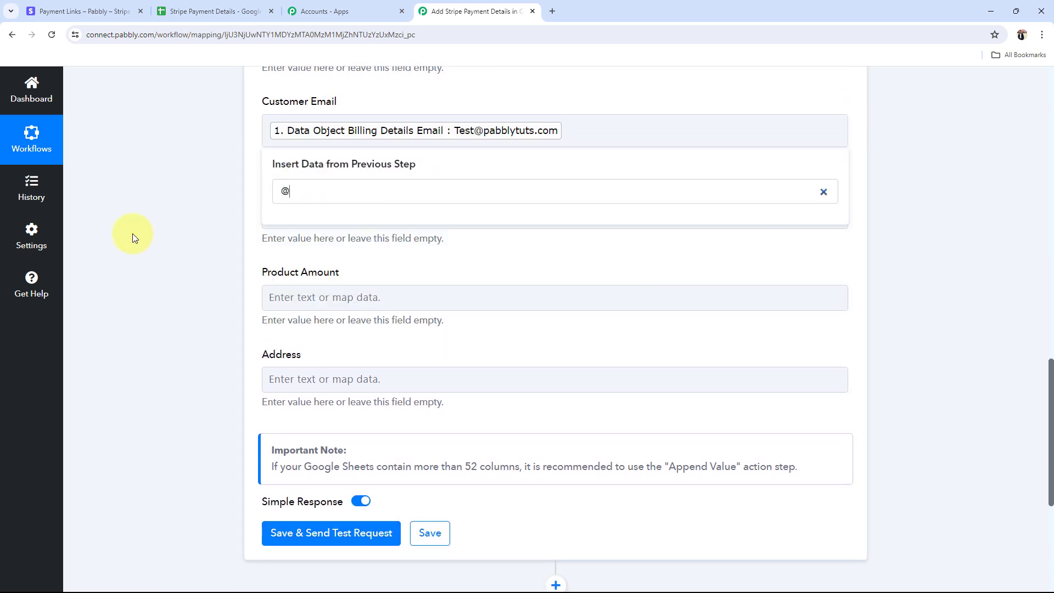
pyautogui.click(177, 244)
pyautogui.scroll(-2, 176, 244)
# Step: Map Payment Method to the charge's Data Object Payment Method Details Type (card)
pyautogui.click(269, 106)
pyautogui.click(334, 207)
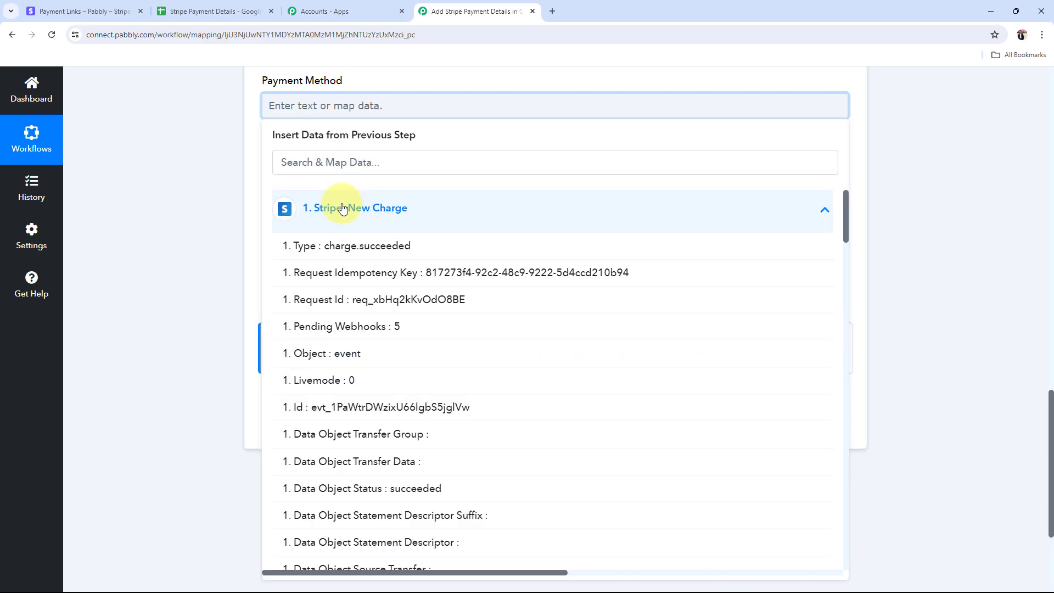
pyautogui.click(343, 165)
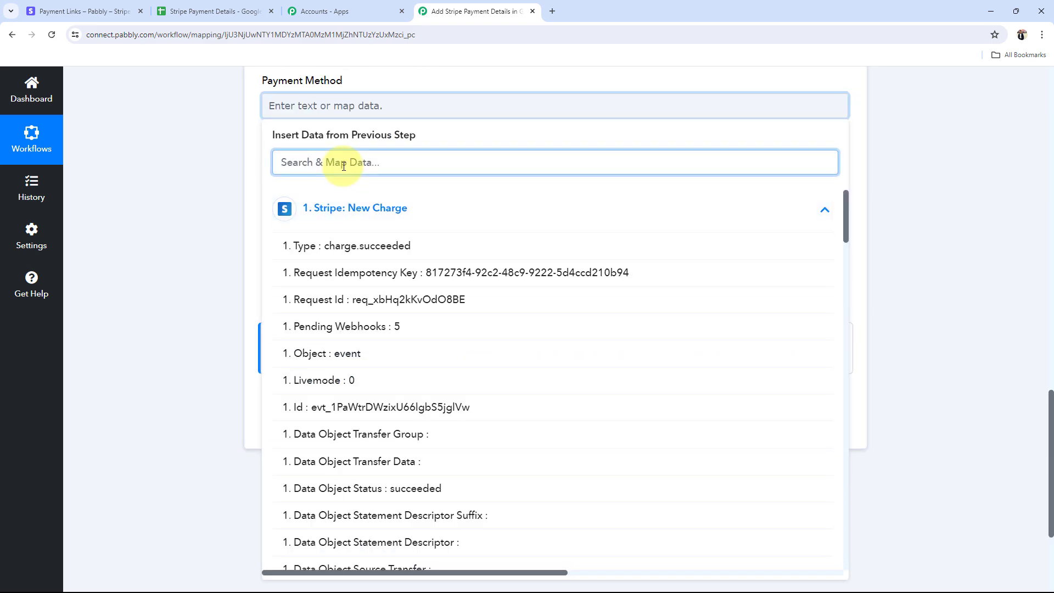
pyautogui.write('card')
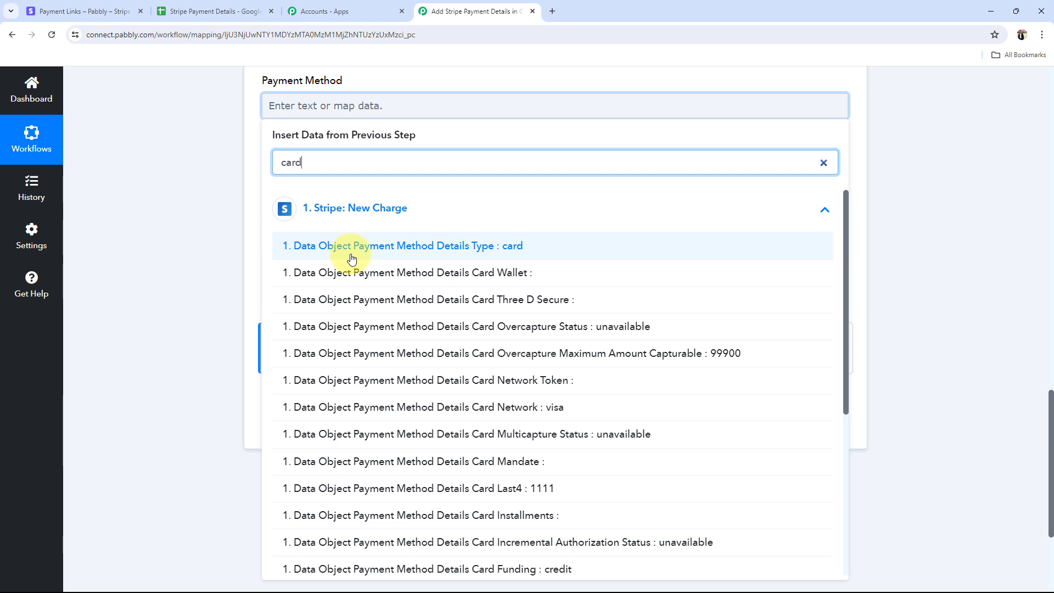
pyautogui.click(359, 256)
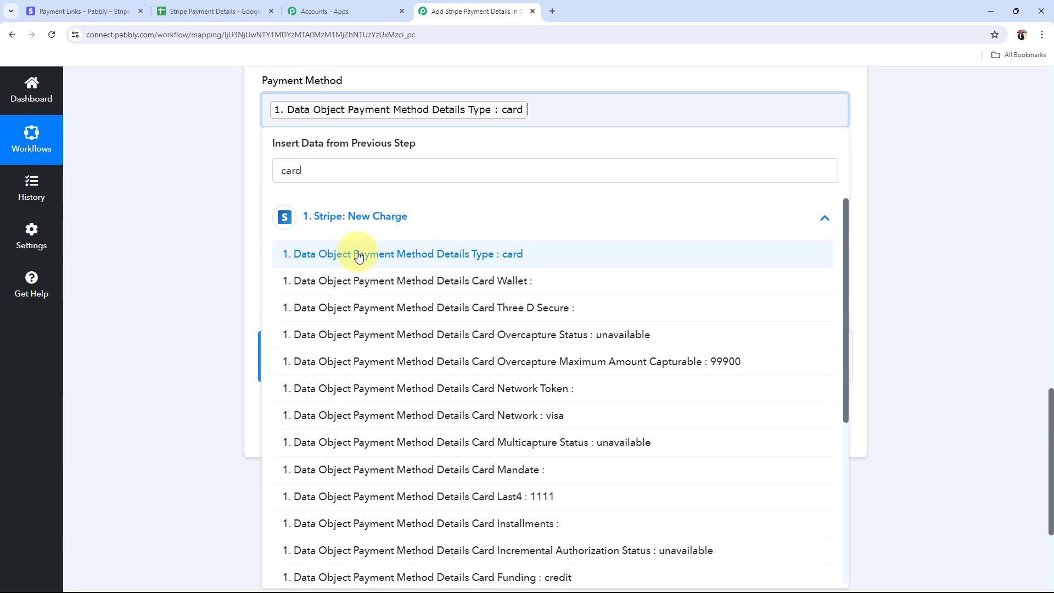
pyautogui.click(148, 227)
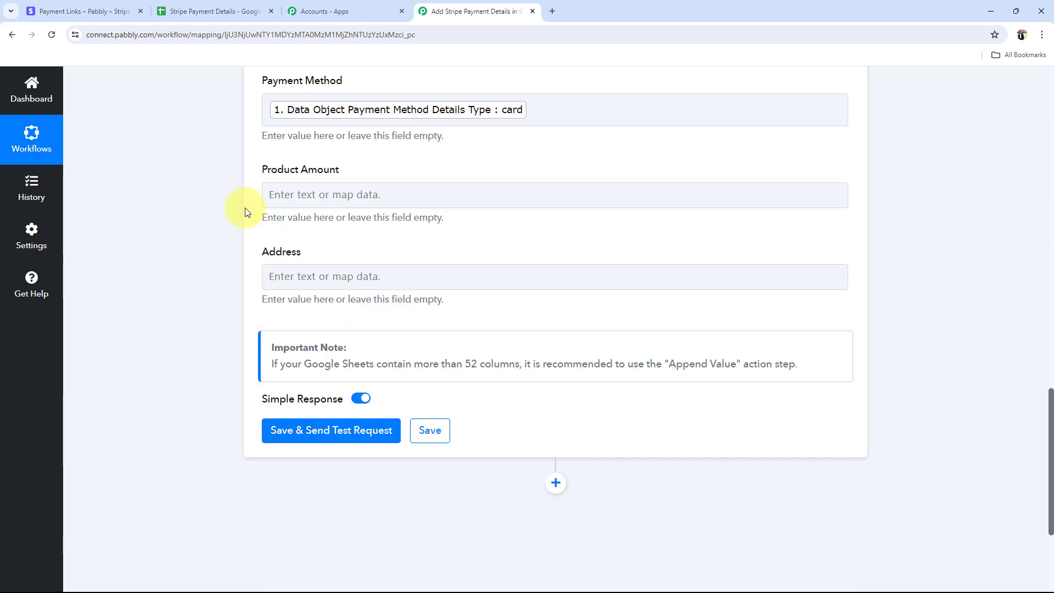
pyautogui.click(328, 202)
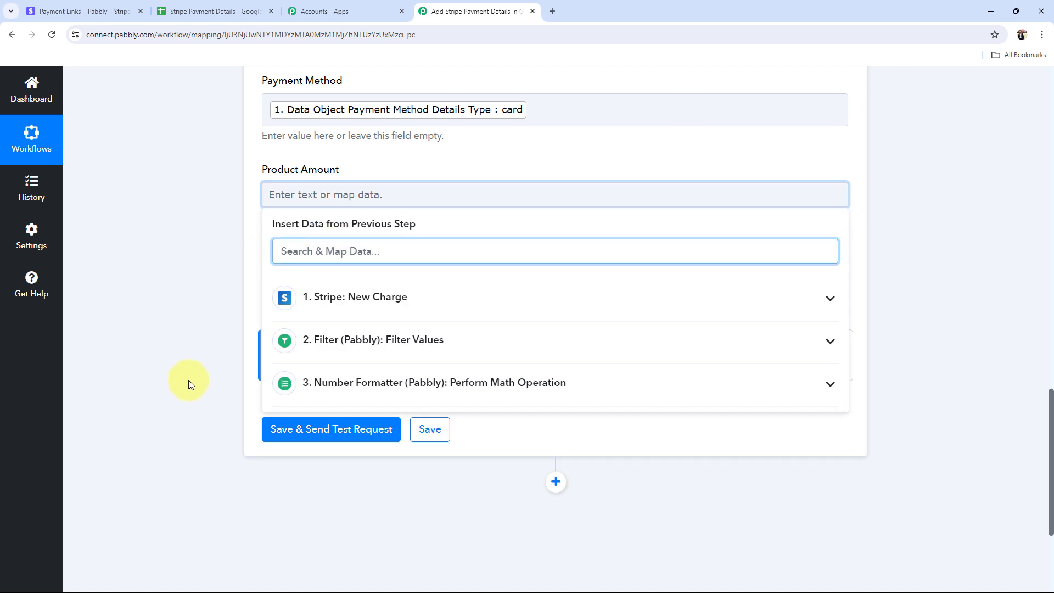
# Step: Map the Number Formatter result into the Product Amount column
pyautogui.click(830, 384)
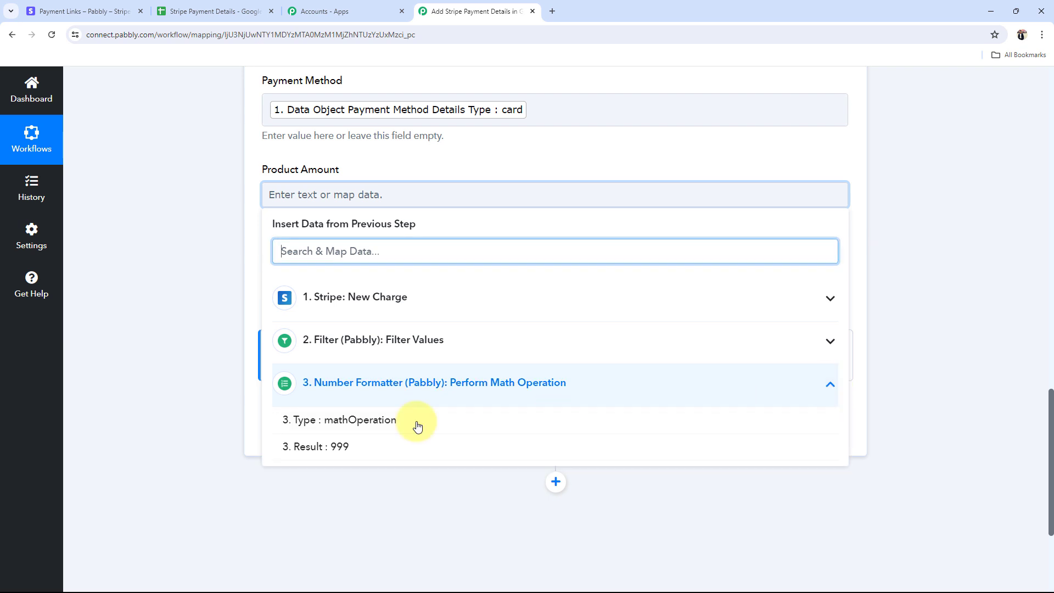
pyautogui.click(329, 447)
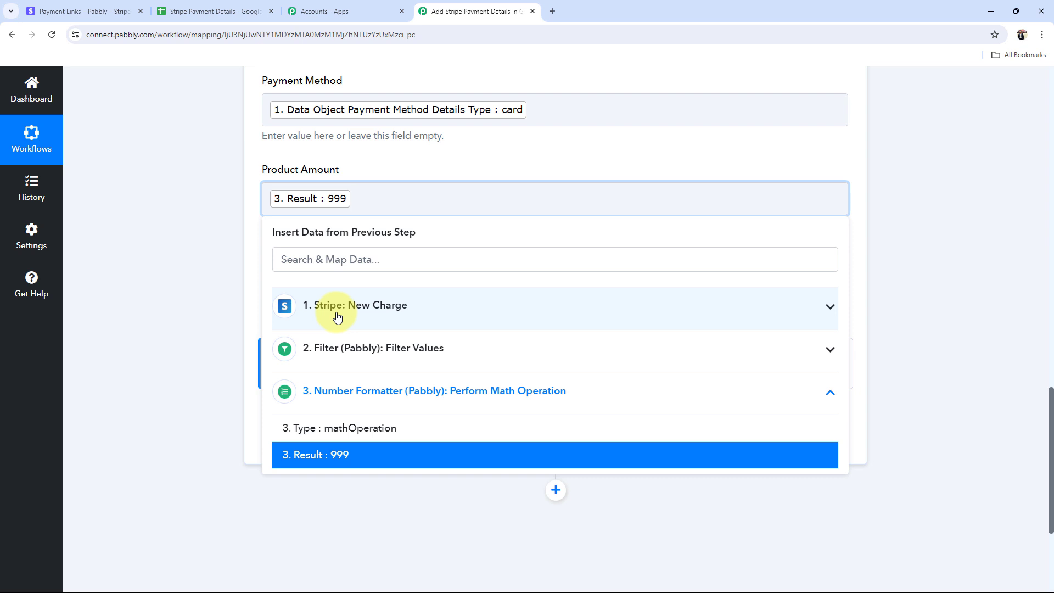
pyautogui.click(222, 328)
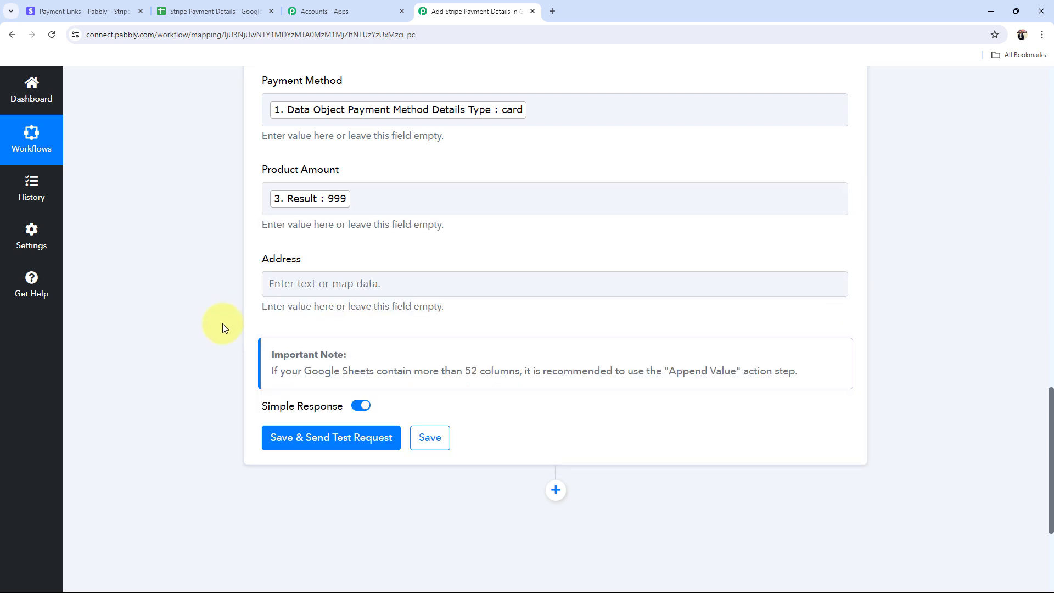
# Step: Fill Address with shipping Line2, Line1, Postal Code, State and Country fields
pyautogui.click(317, 291)
pyautogui.scroll(-2, 351, 417)
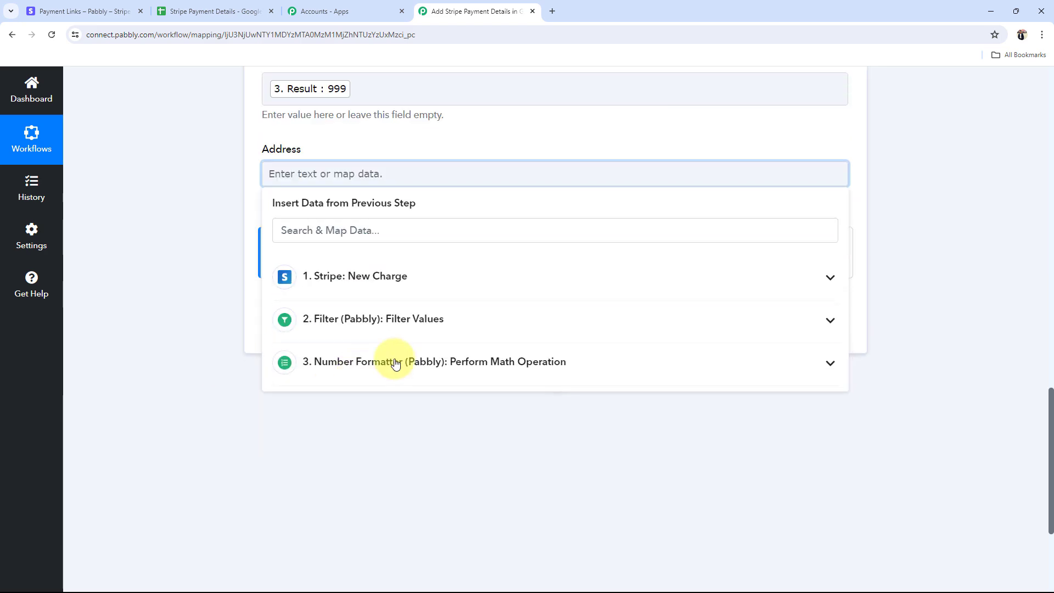
pyautogui.click(413, 280)
pyautogui.click(336, 231)
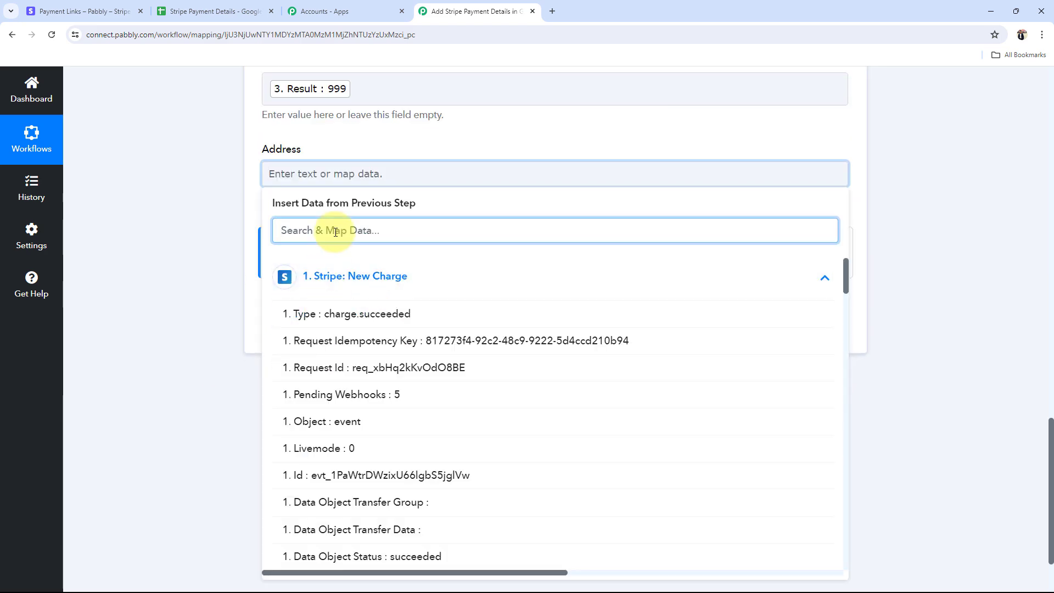
pyautogui.write('add')
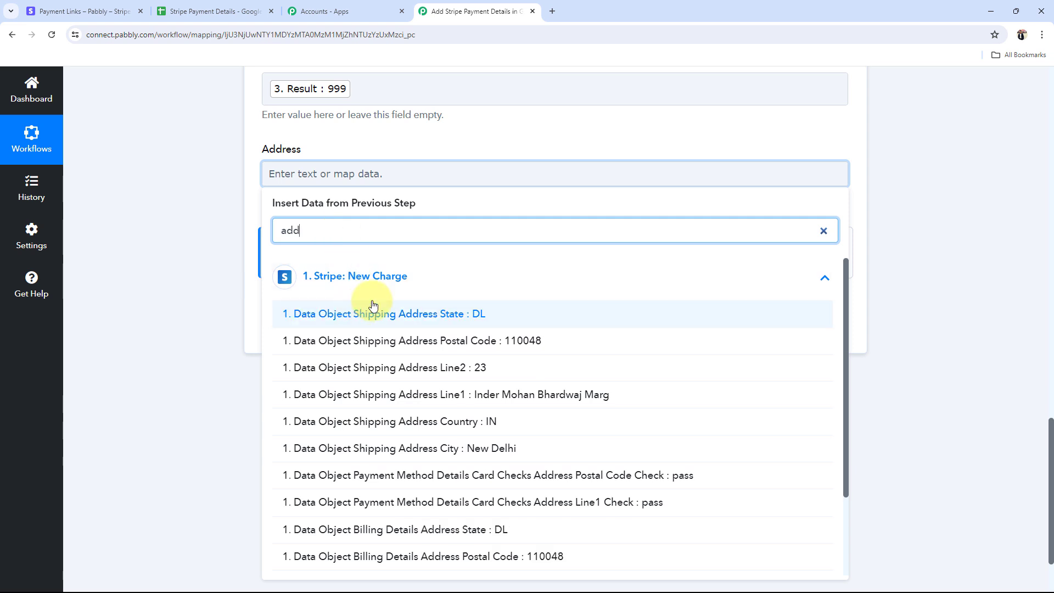
pyautogui.click(373, 307)
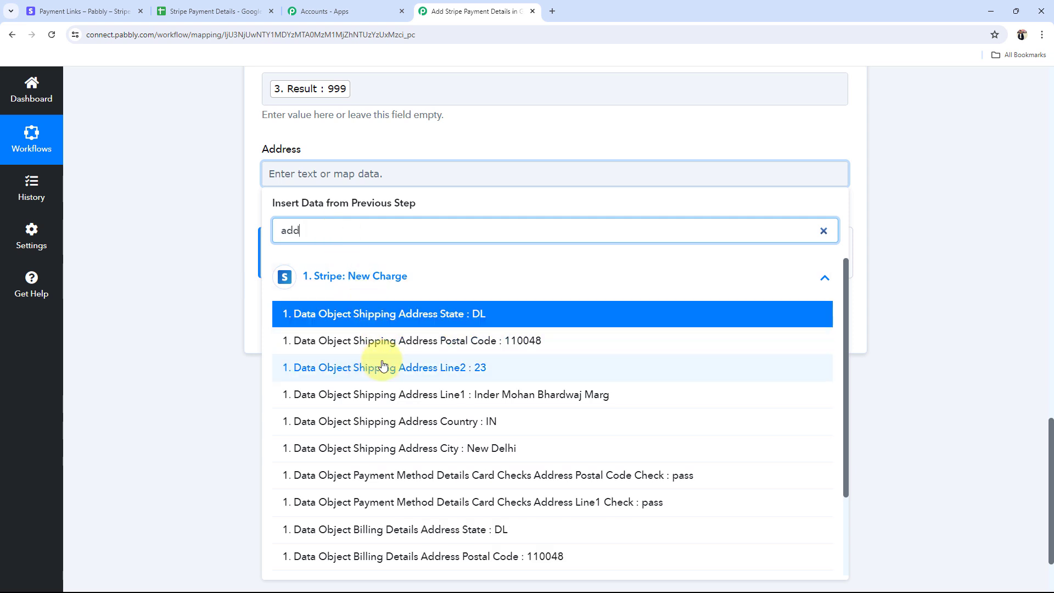
pyautogui.click(382, 366)
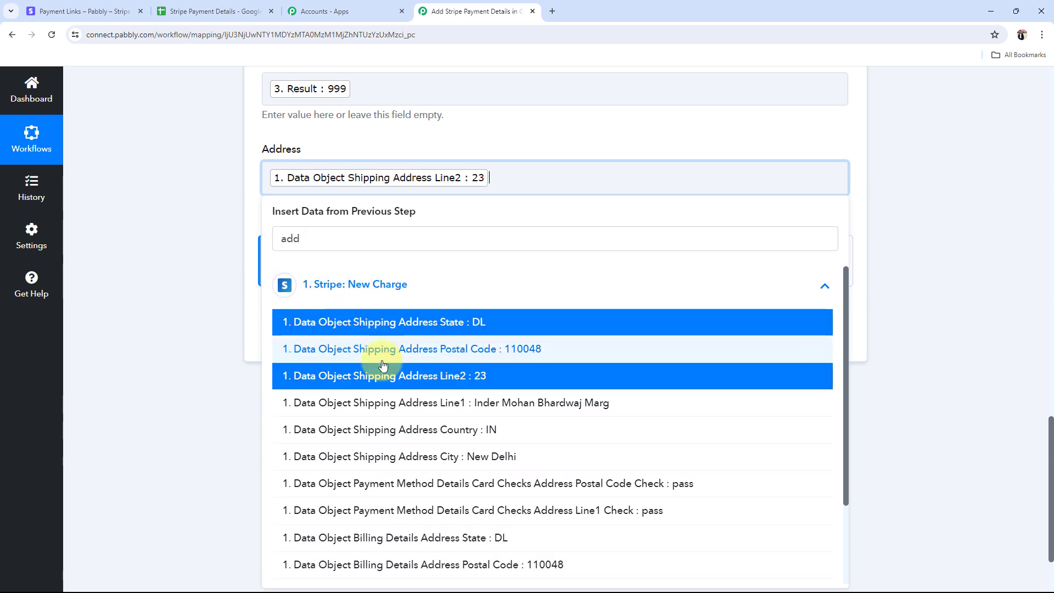
pyautogui.click(414, 415)
pyautogui.click(413, 354)
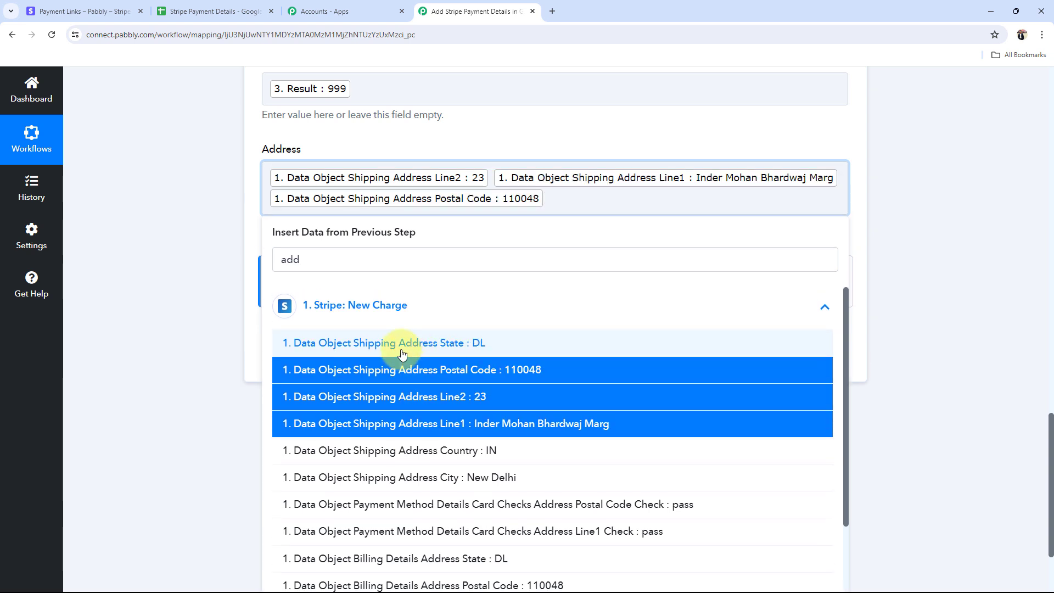
pyautogui.click(402, 355)
pyautogui.click(409, 447)
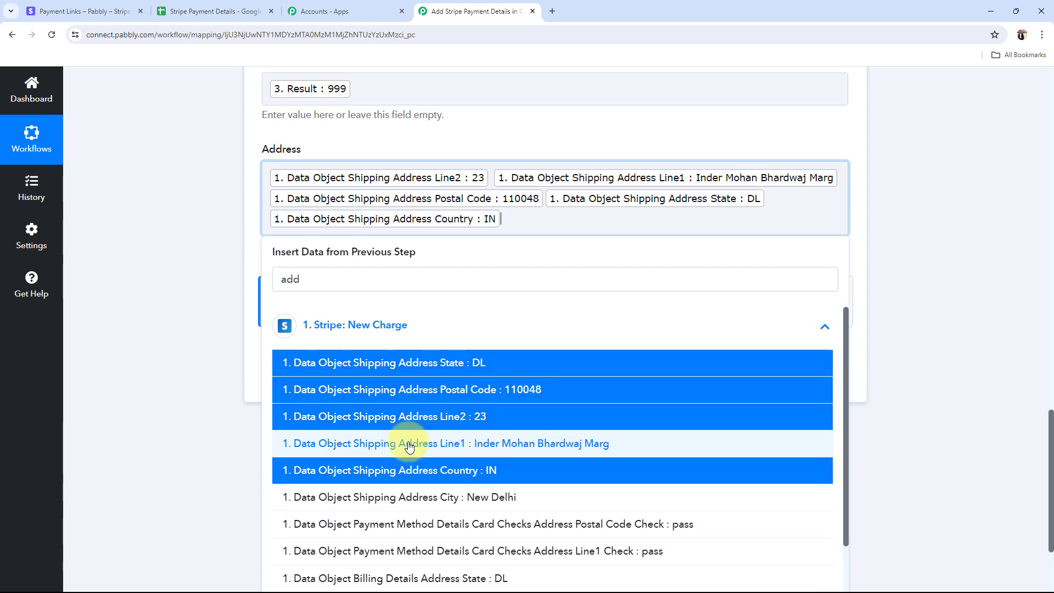
pyautogui.click(249, 323)
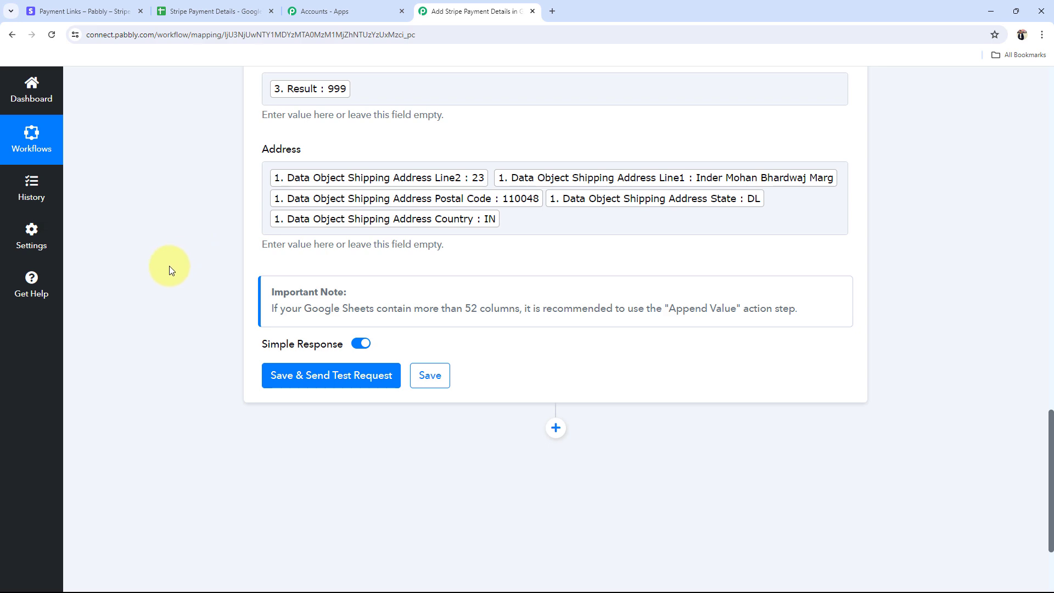
# Step: Test the Google Sheets step, confirming one row of 5 cells written to Card Payments A3:E3
pyautogui.scroll(4, 169, 265)
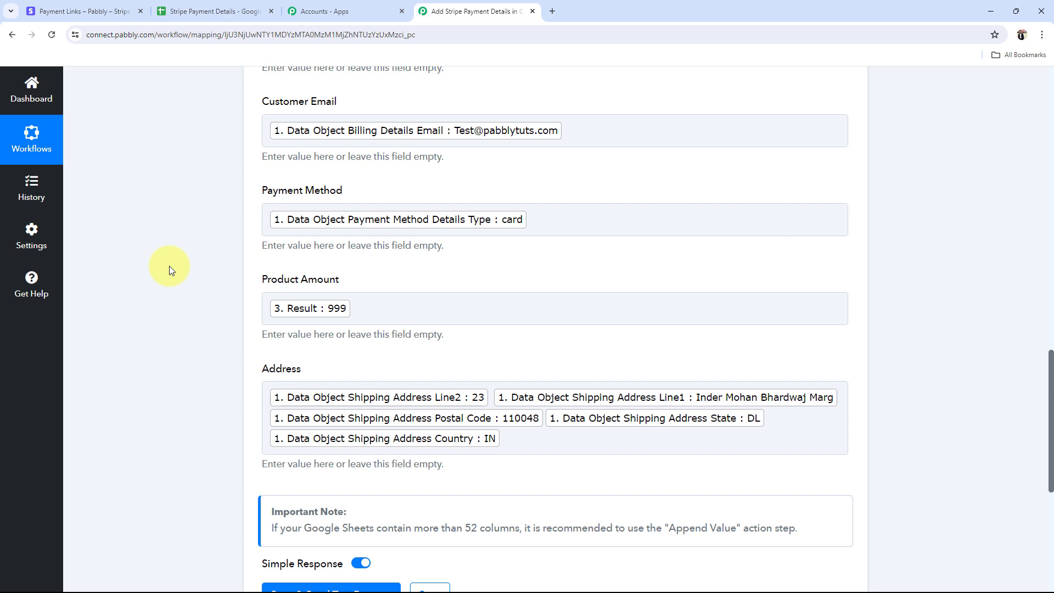
pyautogui.scroll(-4, 171, 266)
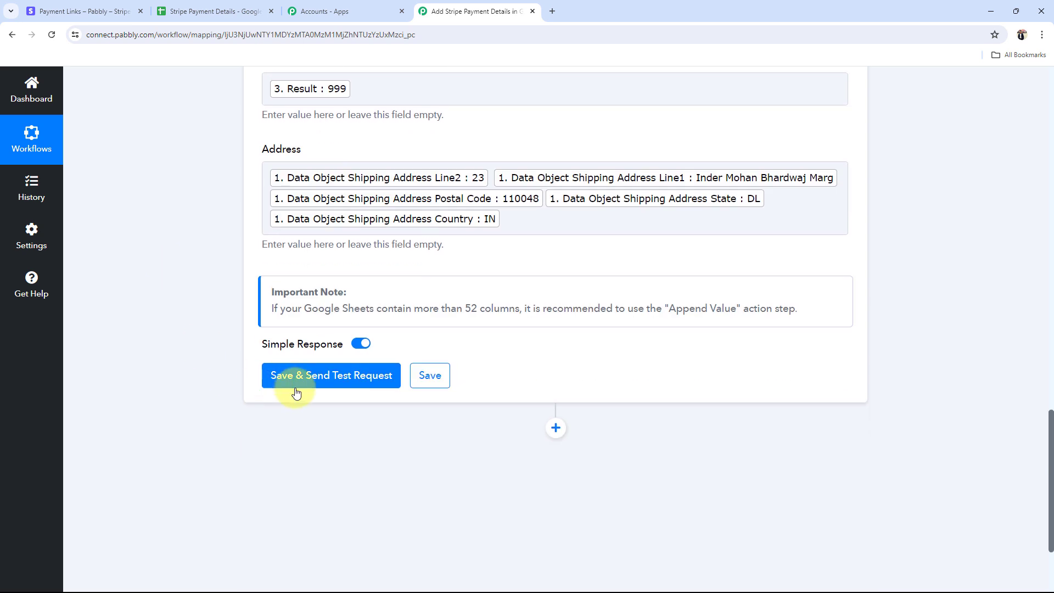
pyautogui.click(341, 375)
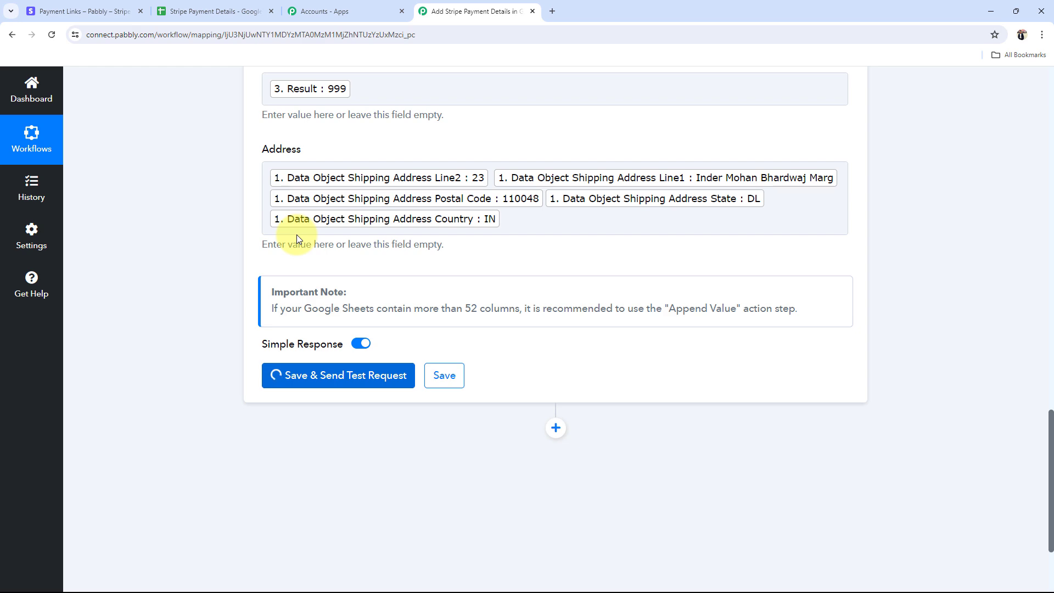
pyautogui.scroll(-5, 266, 373)
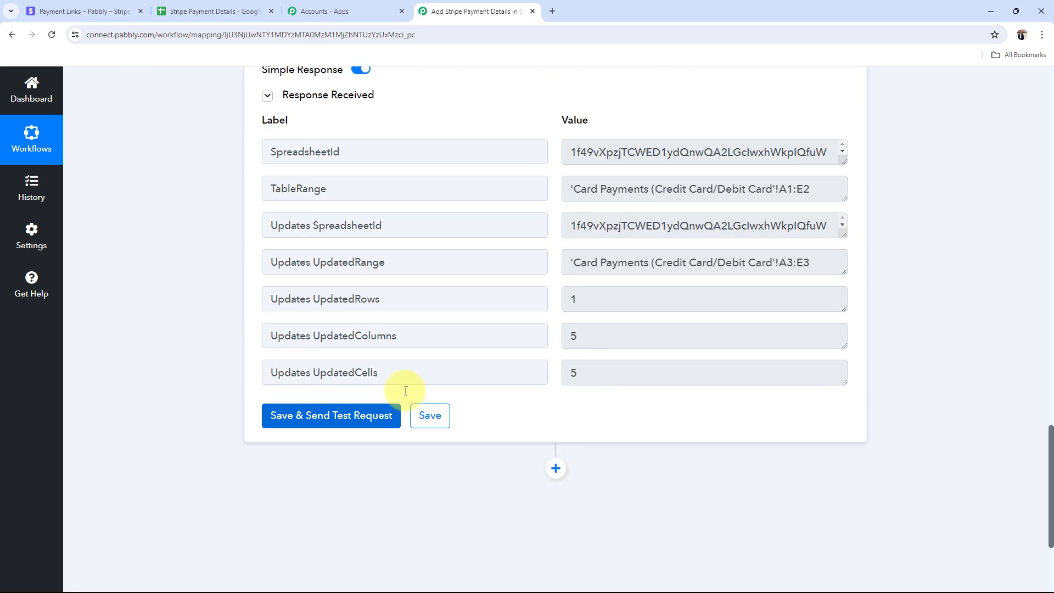
pyautogui.click(628, 297)
pyautogui.click(609, 345)
pyautogui.press('Tab')
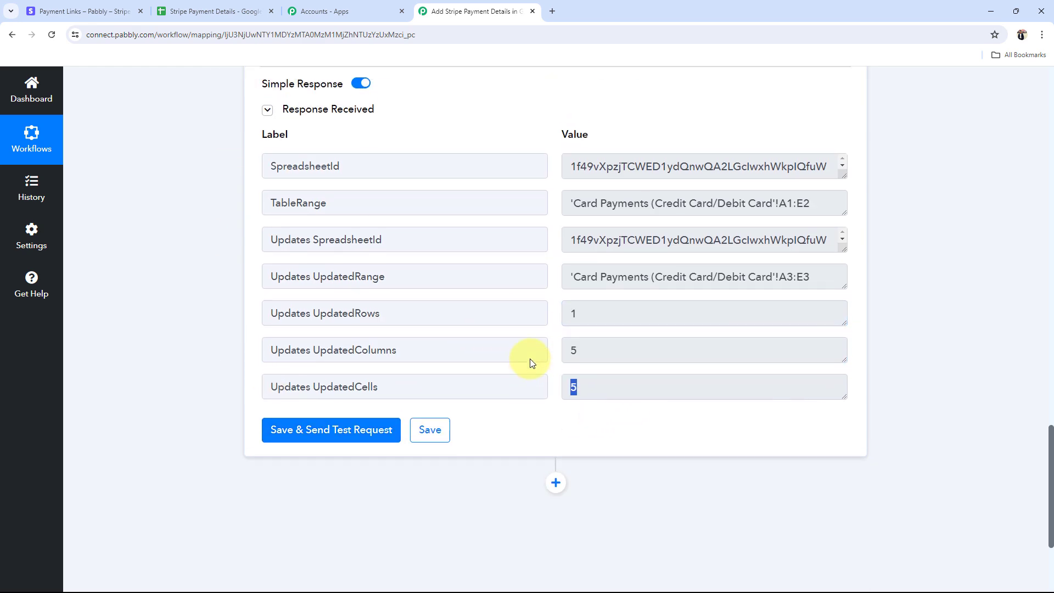
pyautogui.scroll(19, 529, 360)
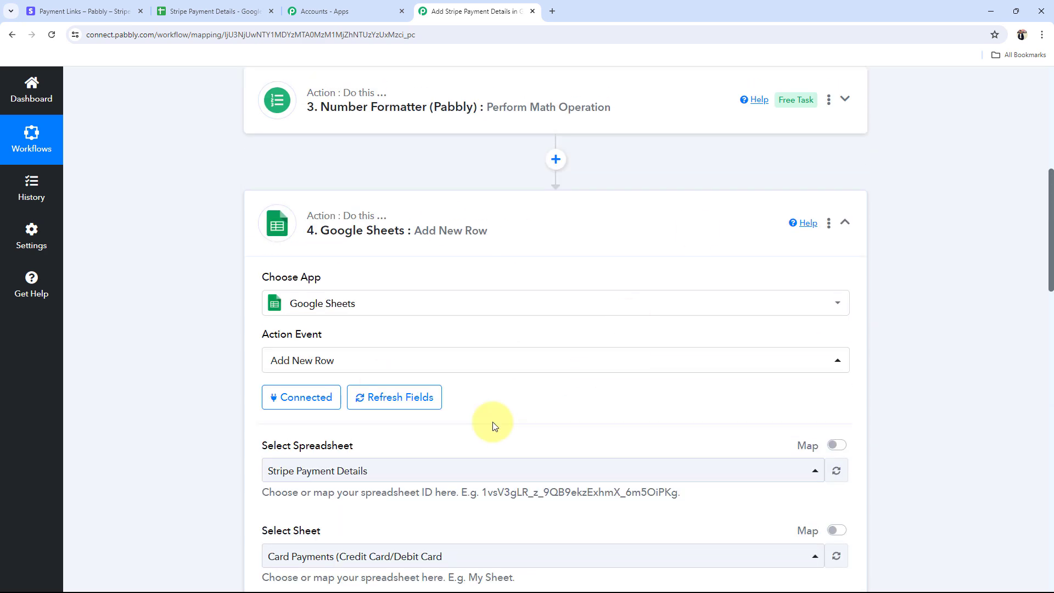
pyautogui.click(212, 11)
pyautogui.click(878, 253)
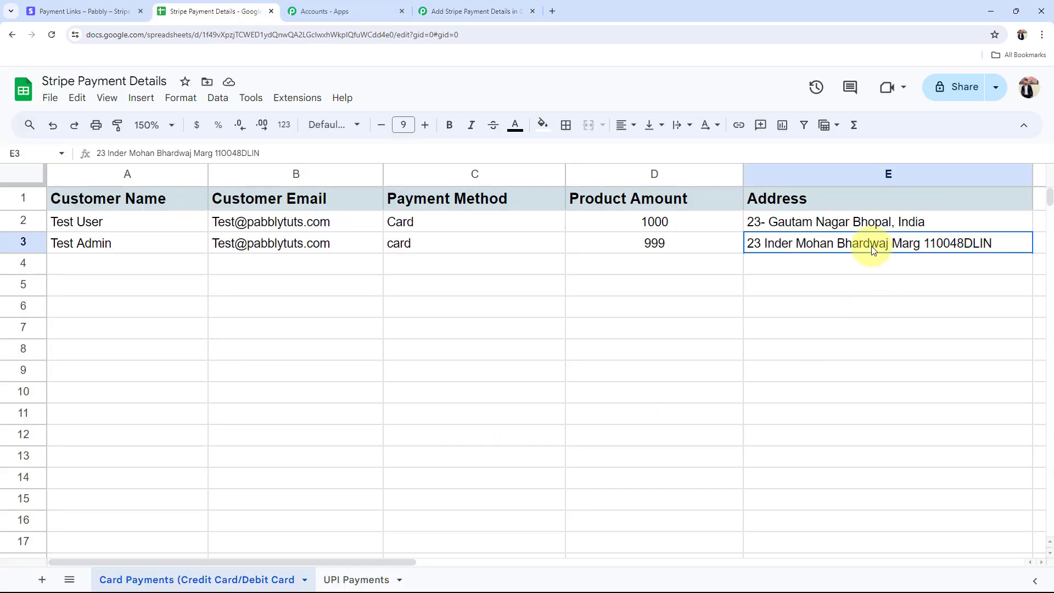
pyautogui.click(220, 369)
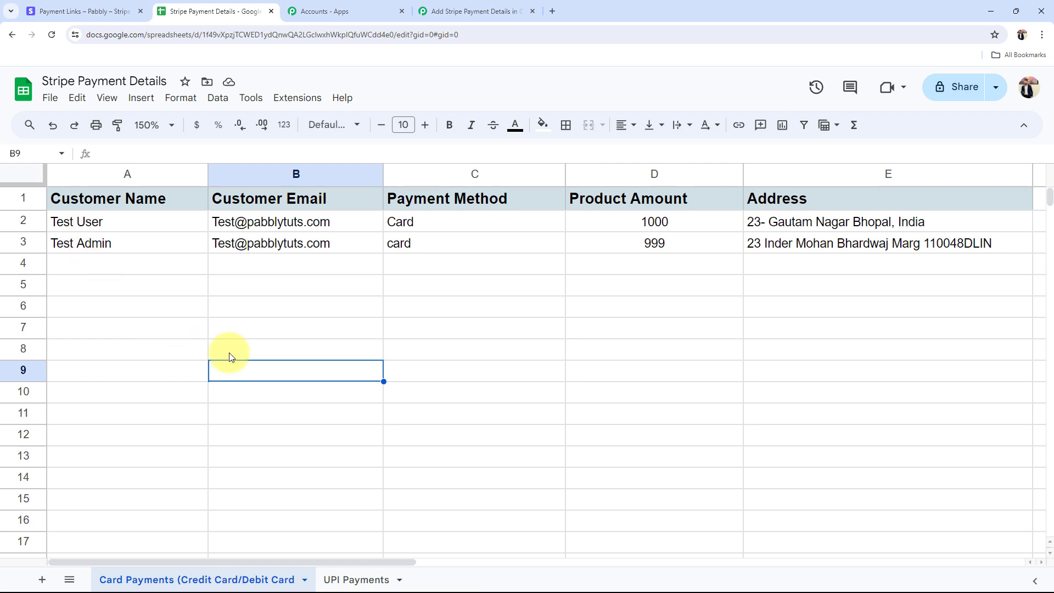
pyautogui.click(401, 242)
pyautogui.click(654, 245)
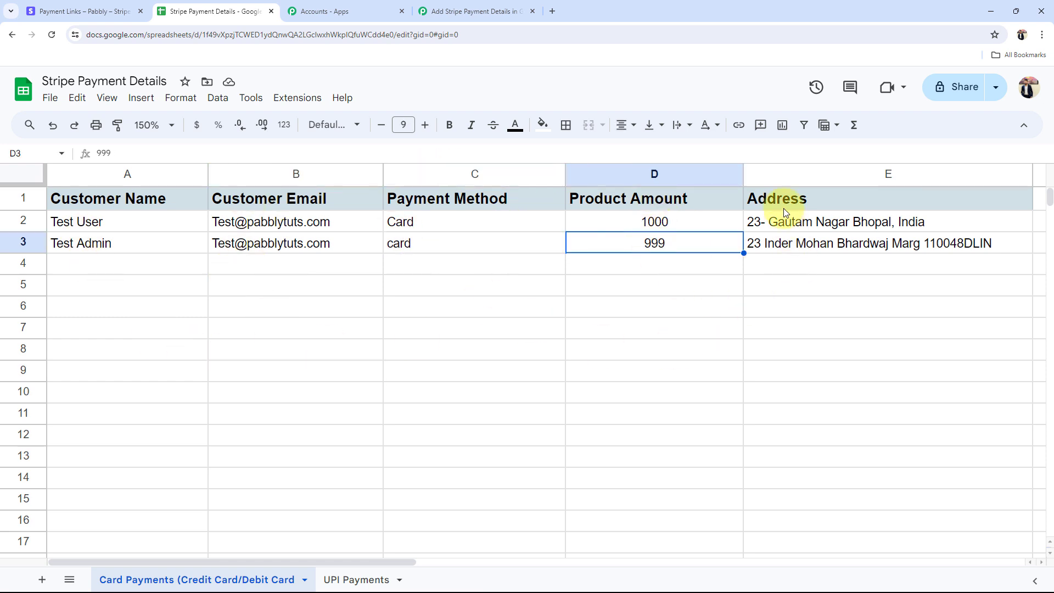
pyautogui.click(774, 242)
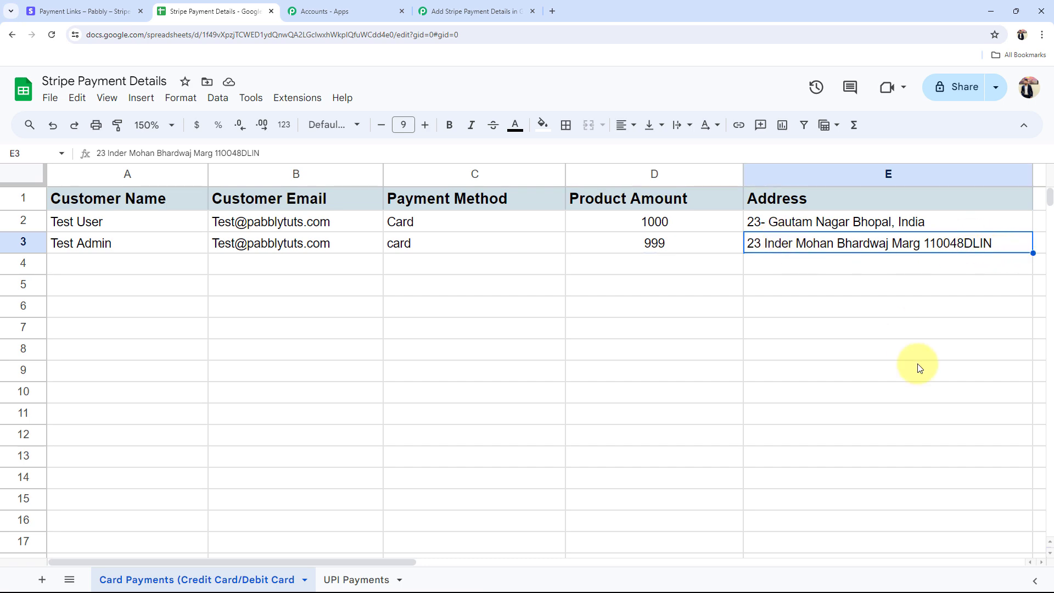
# Step: Back in the workflow, fold the Google Sheets step so Stripe, Filter, Number Formatter and Google Sheets all show
pyautogui.click(477, 11)
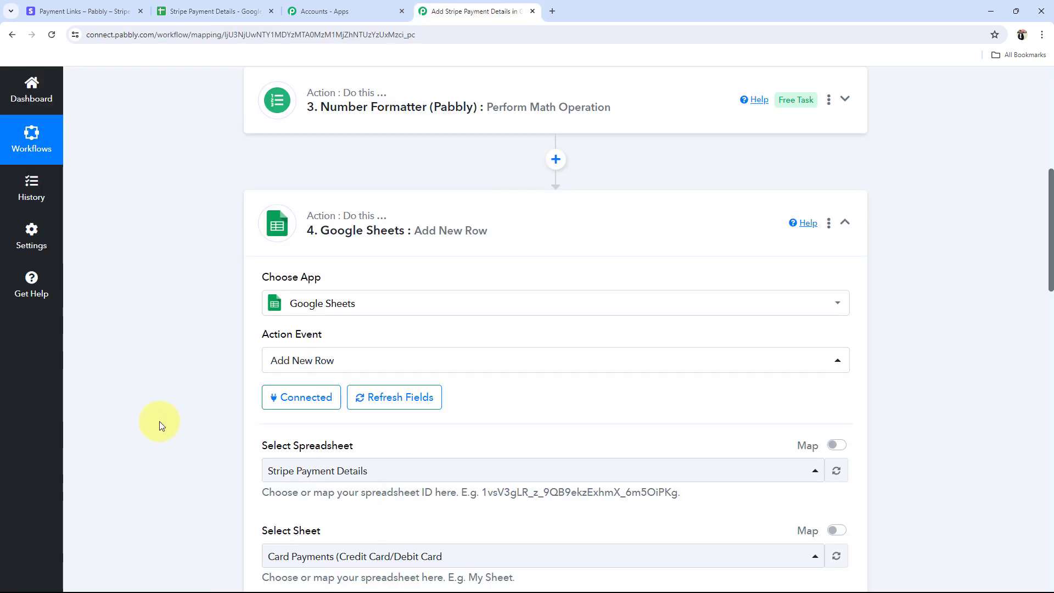
pyautogui.scroll(-8, 124, 463)
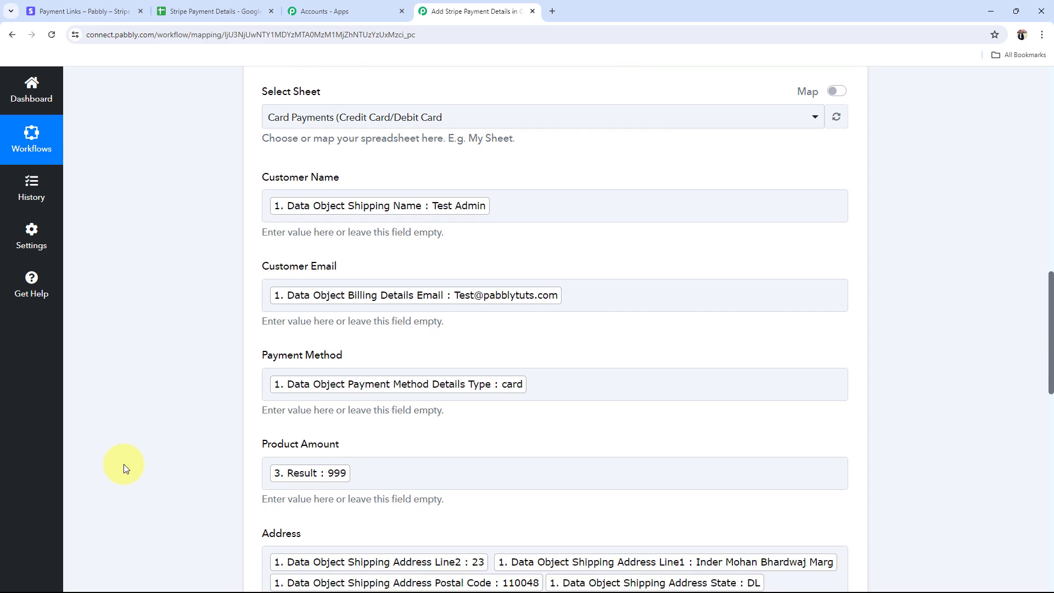
pyautogui.scroll(8, 123, 463)
pyautogui.click(447, 247)
pyautogui.scroll(5, 157, 400)
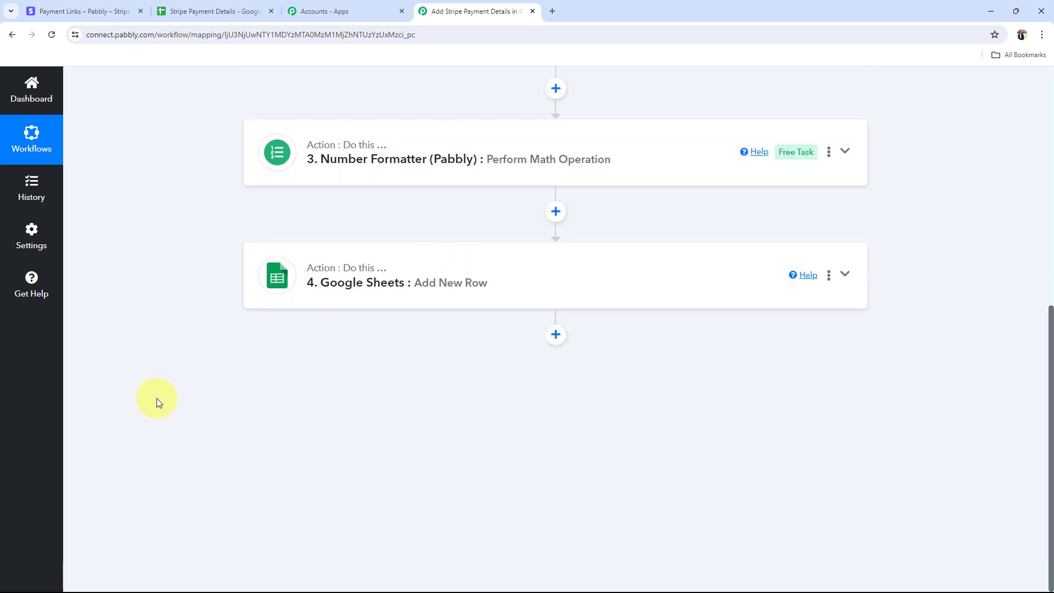
pyautogui.scroll(-2, 157, 398)
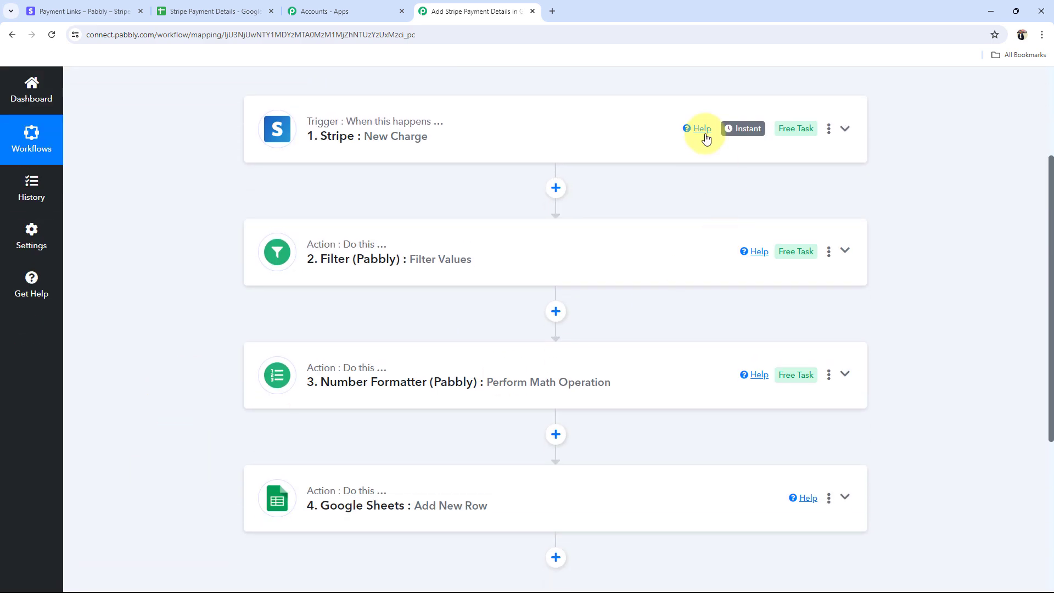
pyautogui.moveTo(730, 134)
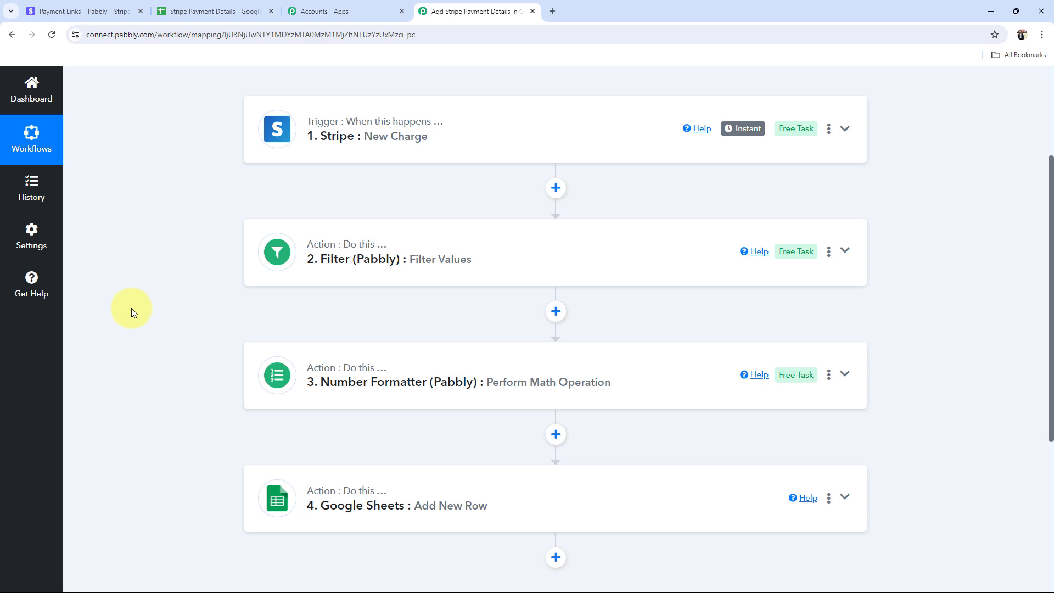
# Step: Switch to the Stripe Payment Links list showing Online PHP Course for Beginners Rs 499
pyautogui.click(62, 5)
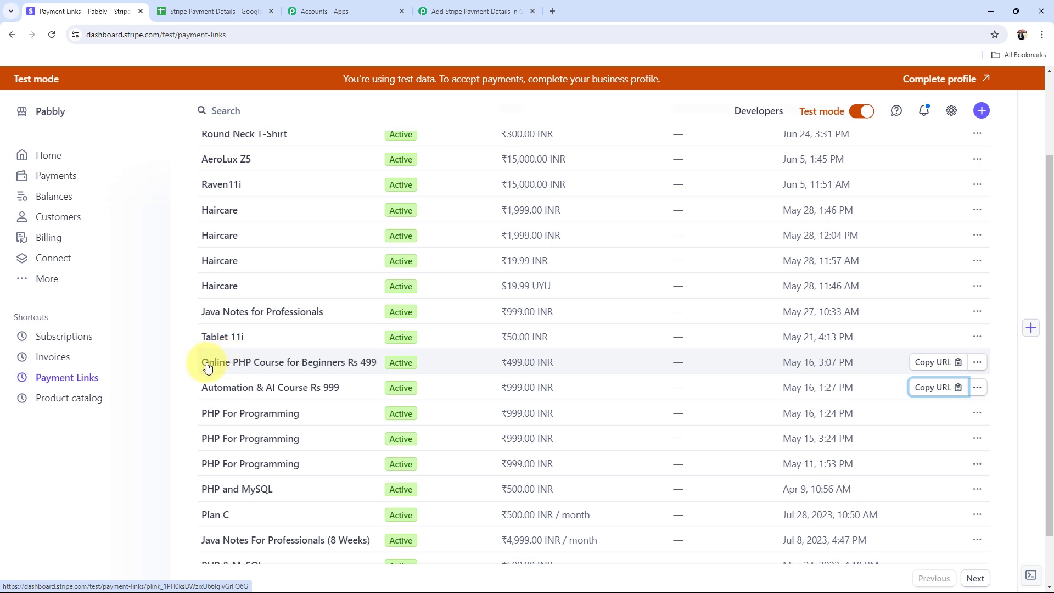
# Step: Copy the Online PHP Course for Beginners payment link and load its checkout in a new tab
pyautogui.click(927, 362)
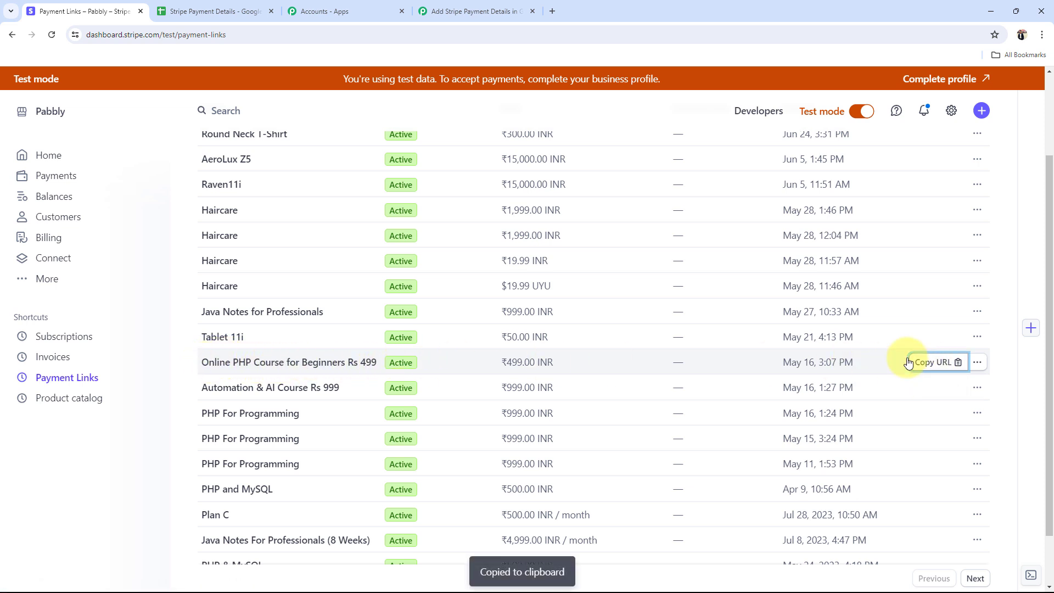
pyautogui.click(549, 12)
pyautogui.hotkey('ctrl', 'v')
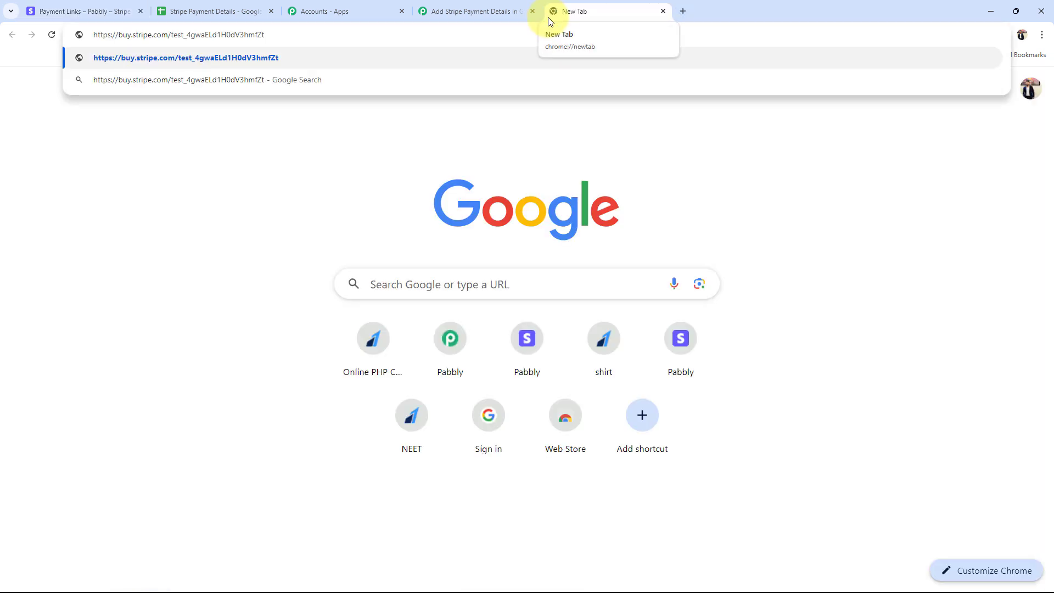
pyautogui.press('Return')
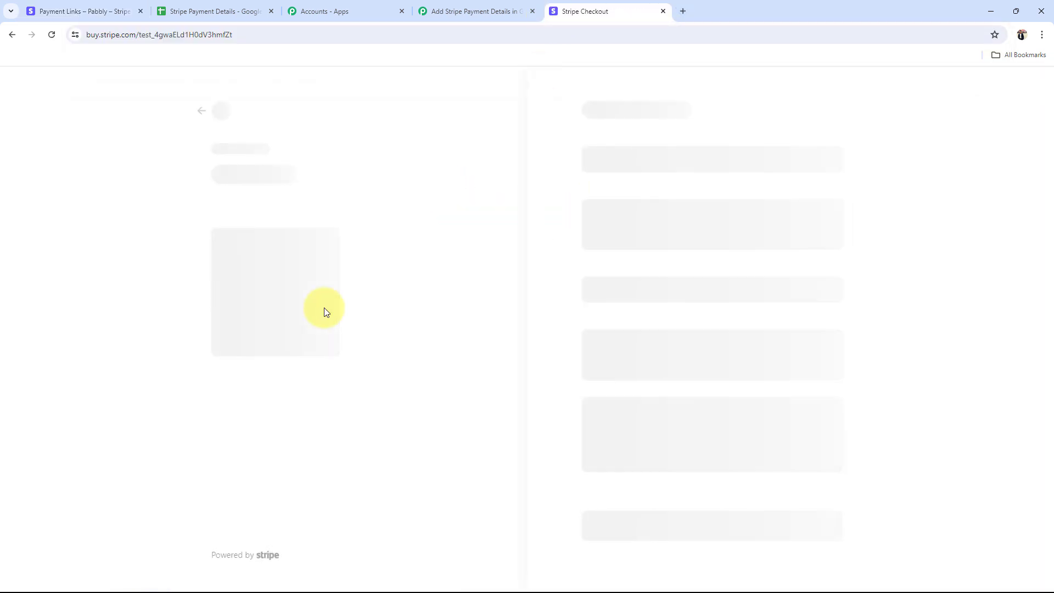
# Step: Fill the checkout email from a saved suggestion and enter the name 'Demo Test'
pyautogui.click(203, 11)
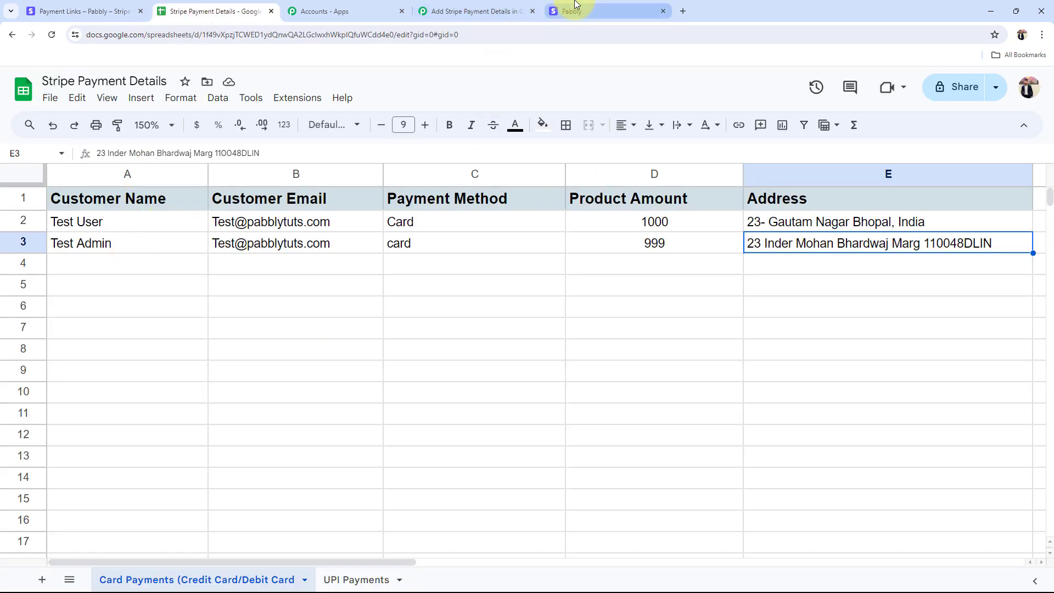
pyautogui.click(554, 10)
pyautogui.click(616, 183)
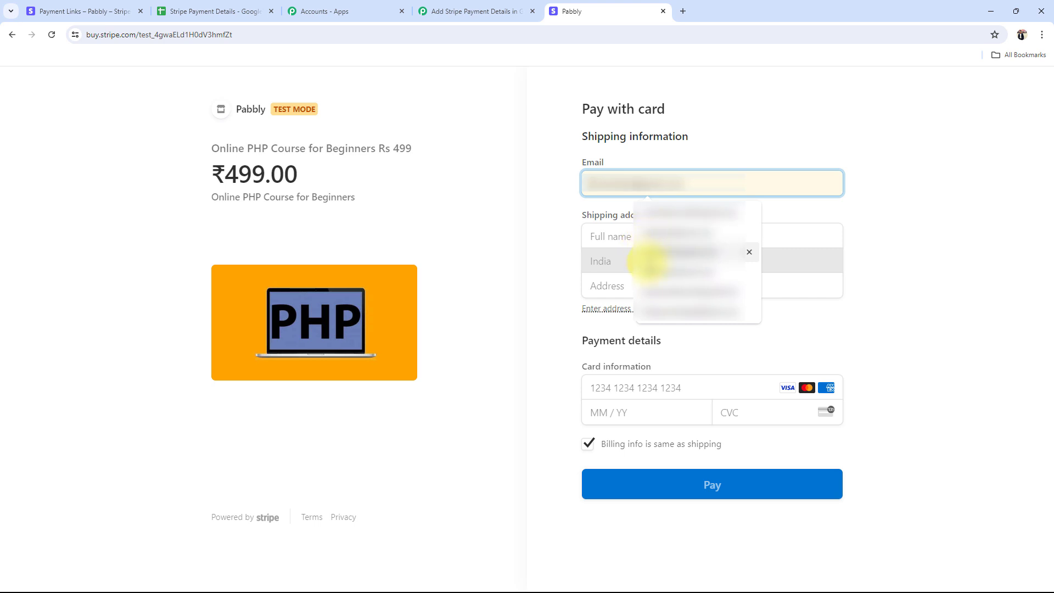
pyautogui.click(640, 270)
pyautogui.click(628, 237)
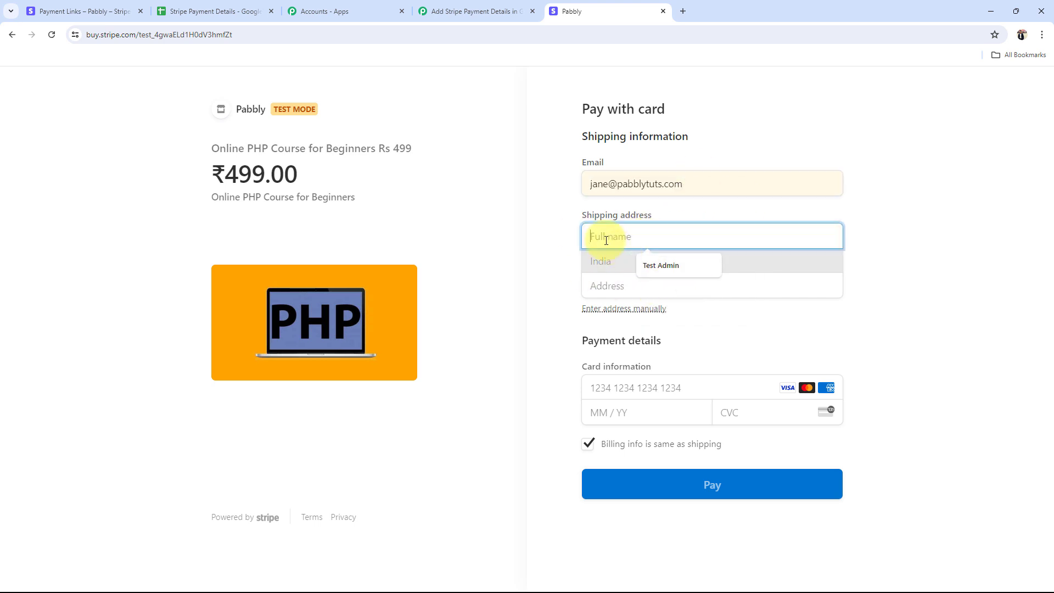
pyautogui.write('De')
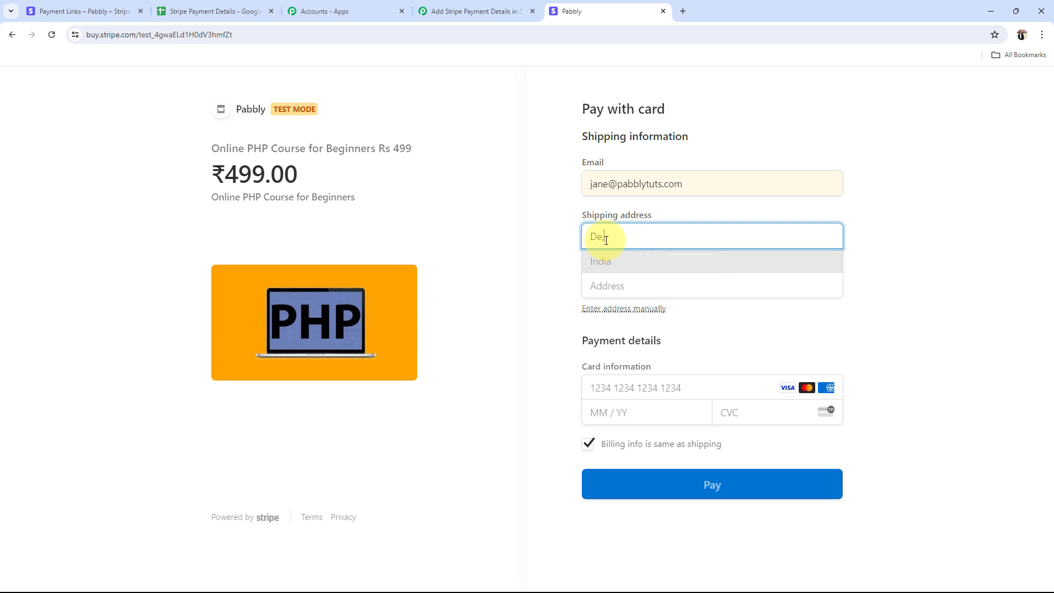
pyautogui.write('mo Test')
# Step: Enter the shipping address by choosing the suggested address, filling city and state
pyautogui.press('Tab')
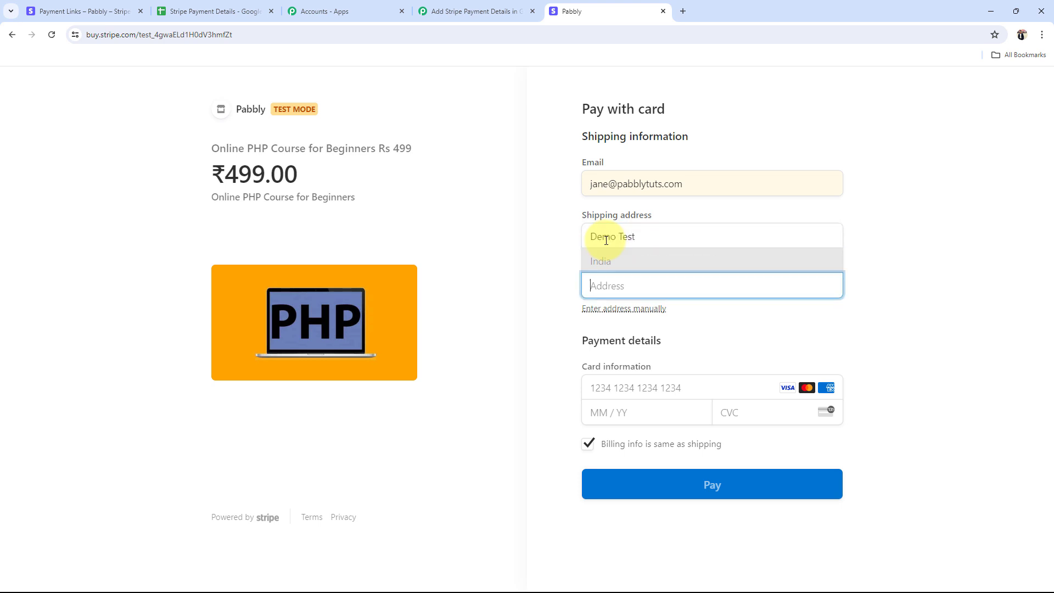
pyautogui.write('65 ABC')
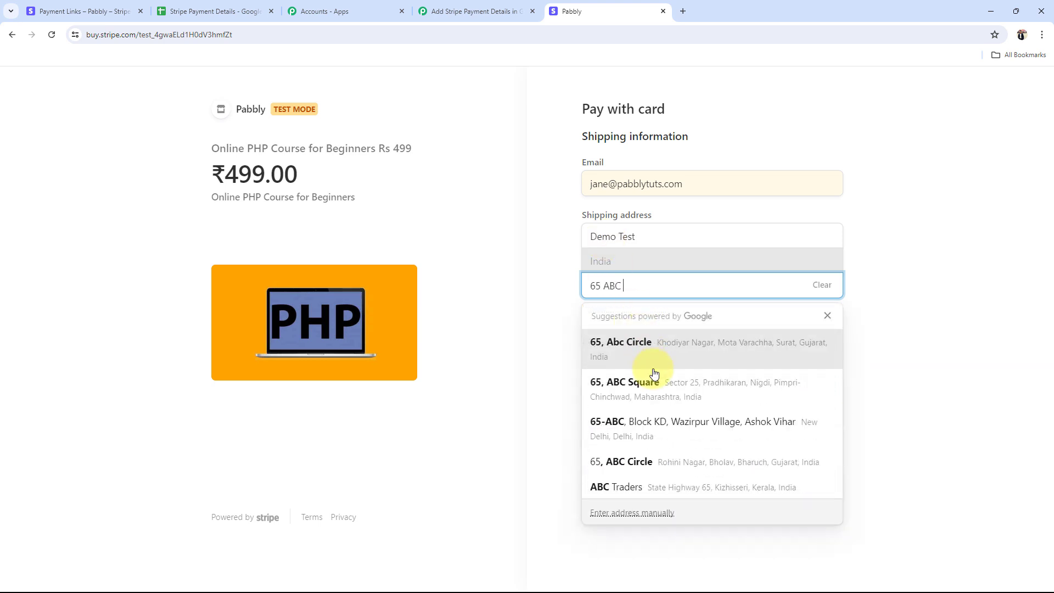
pyautogui.click(647, 363)
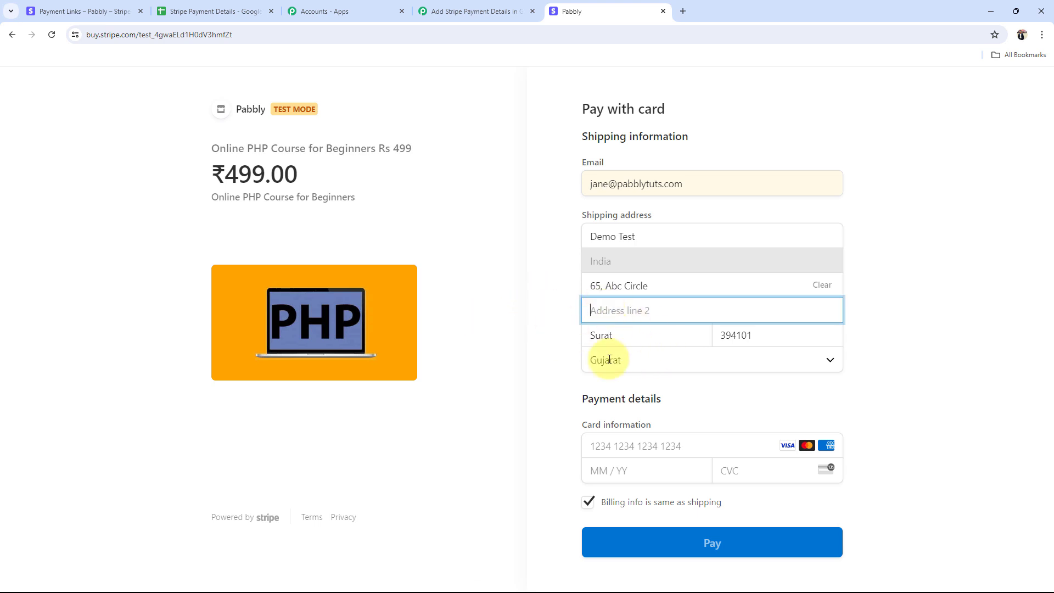
pyautogui.click(567, 406)
pyautogui.click(620, 444)
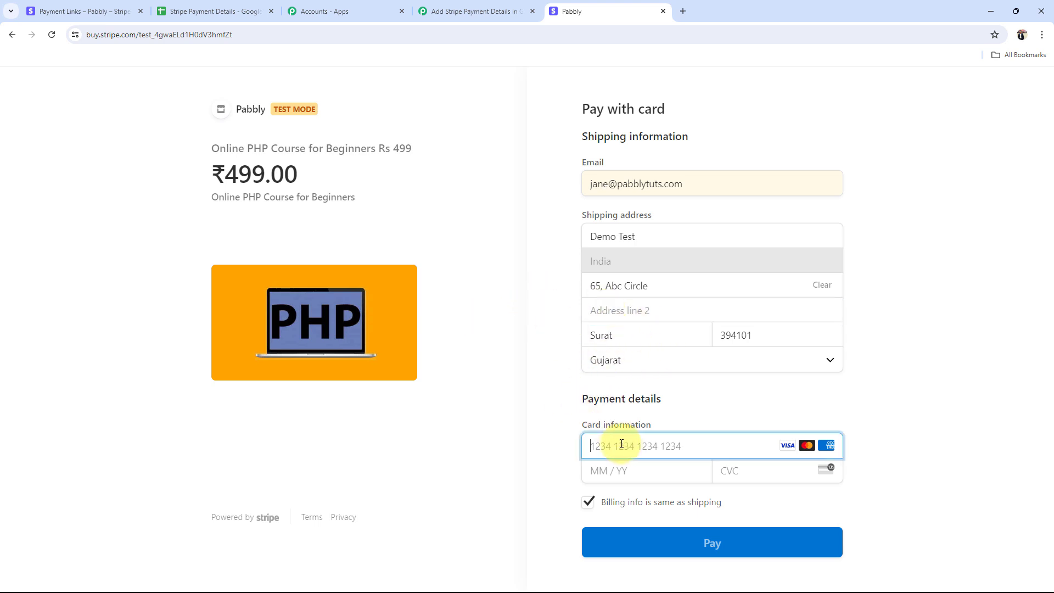
pyautogui.write('4111111111111111')
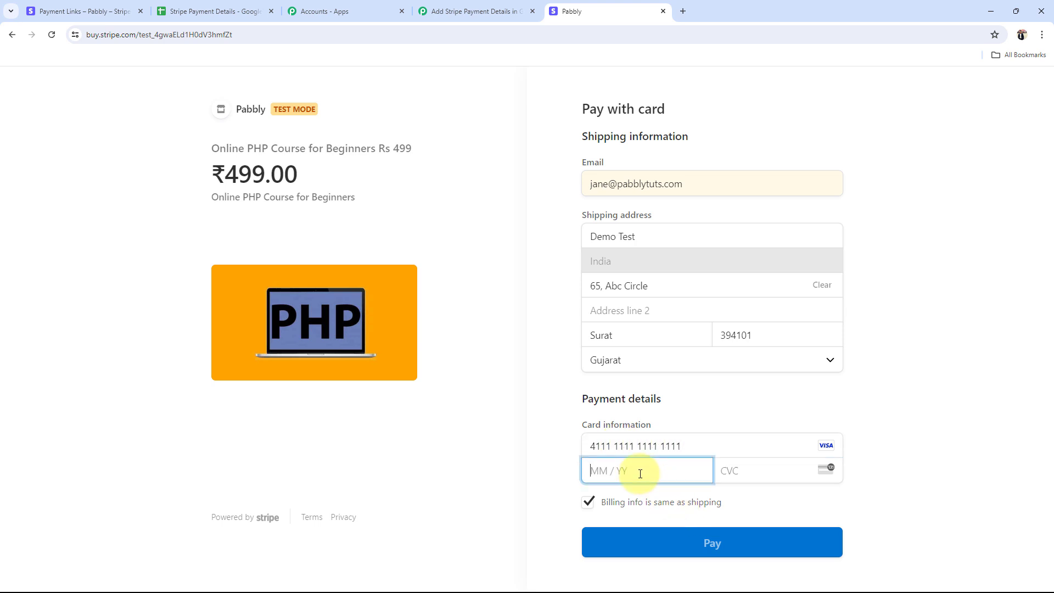
pyautogui.write('0331')
pyautogui.click(756, 463)
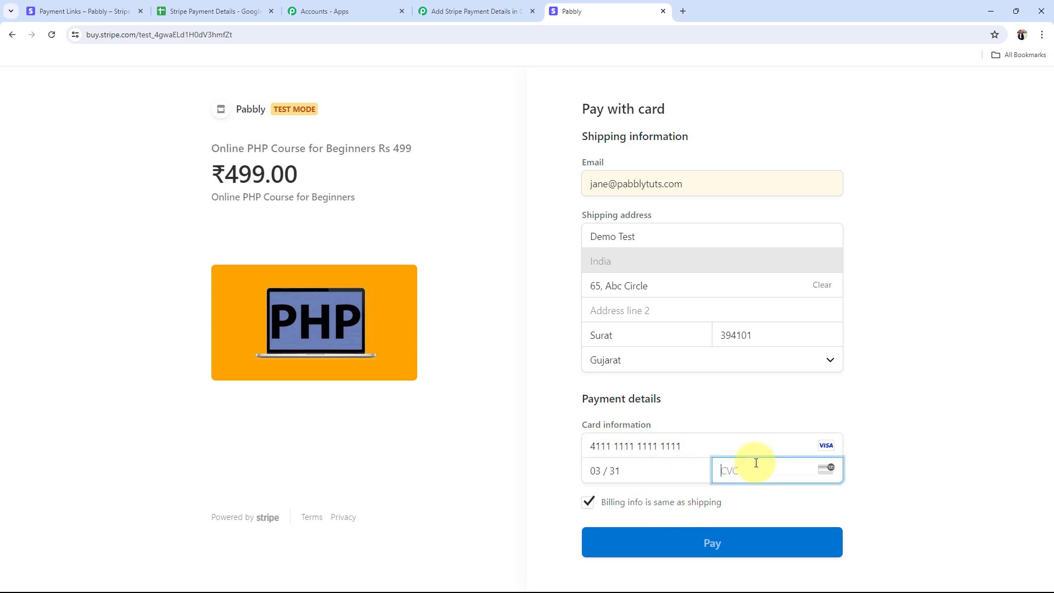
pyautogui.write('123')
pyautogui.click(783, 553)
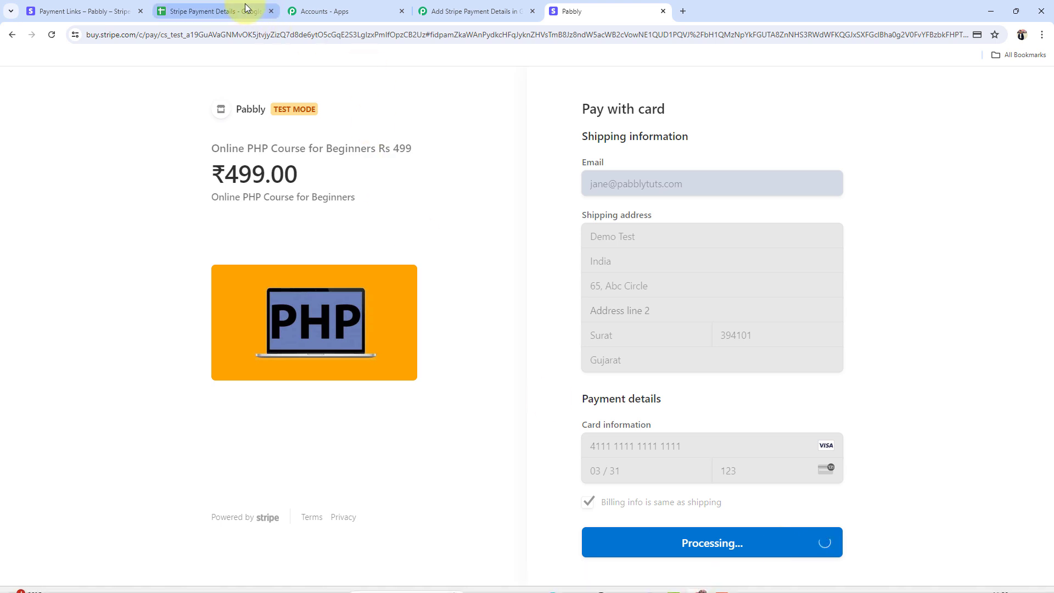
pyautogui.click(211, 11)
pyautogui.click(573, 11)
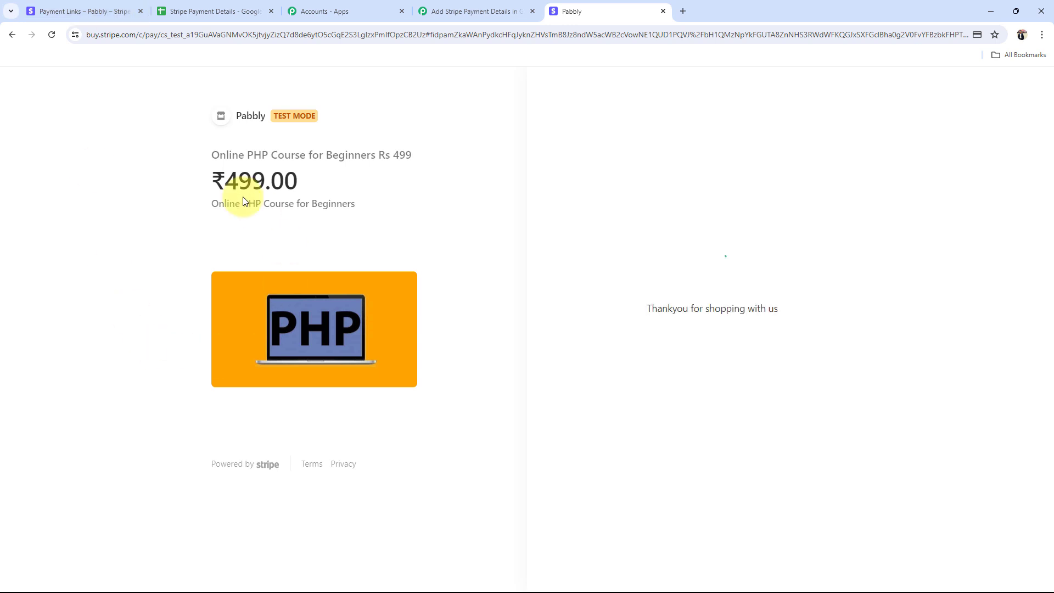
# Step: Highlight the paid 499.00 amount on the thank-you page
pyautogui.moveTo(295, 176); pyautogui.dragTo(223, 176)
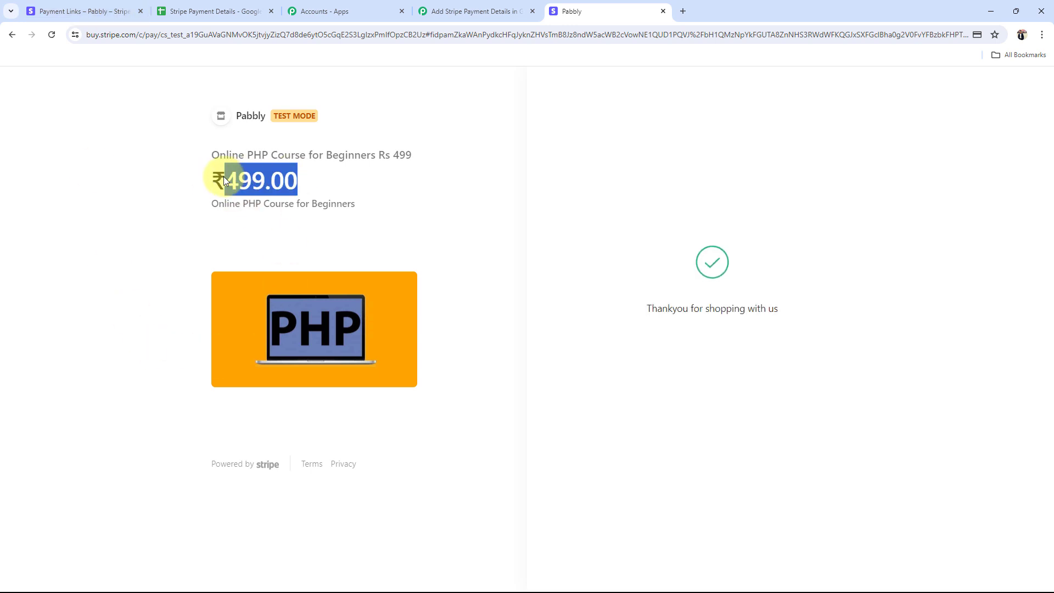
pyautogui.click(169, 237)
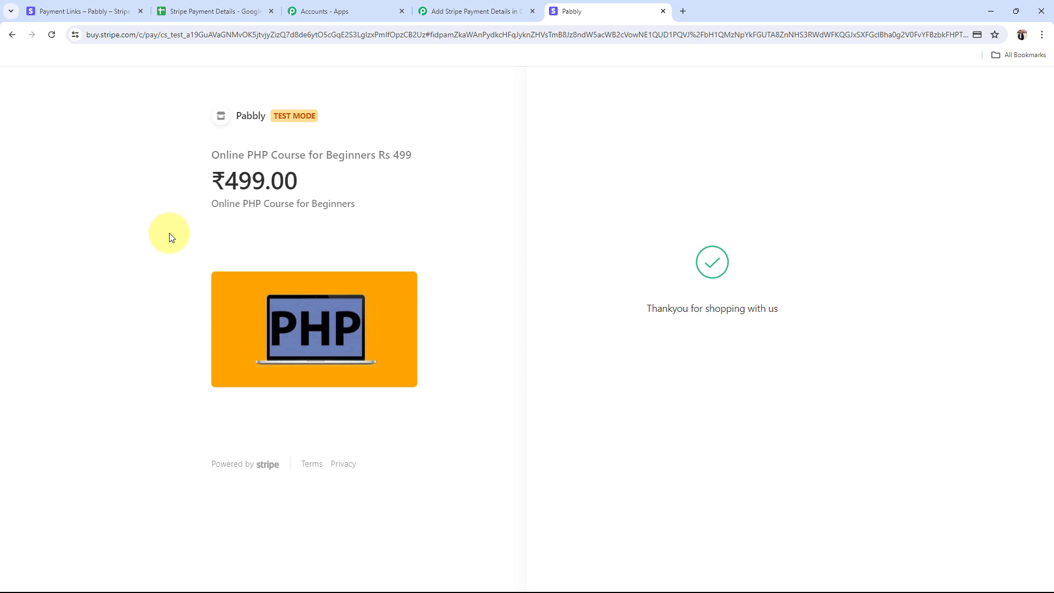
pyautogui.moveTo(299, 180); pyautogui.dragTo(265, 179)
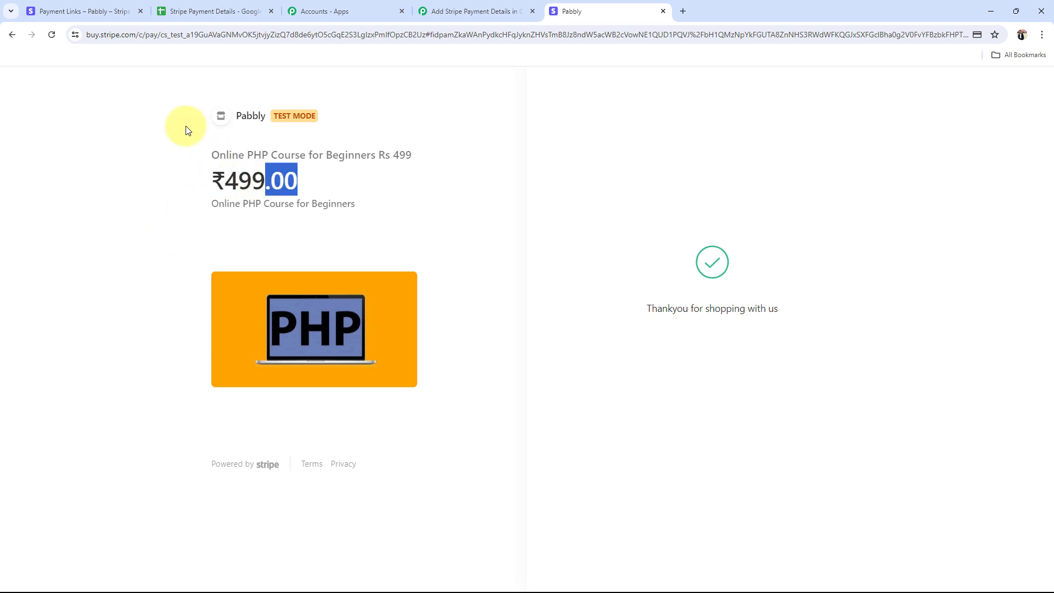
# Step: Check row 4 of the Stripe Payment Details sheet, then return to the payment links list
pyautogui.click(209, 5)
pyautogui.click(118, 263)
pyautogui.click(266, 266)
pyautogui.click(460, 261)
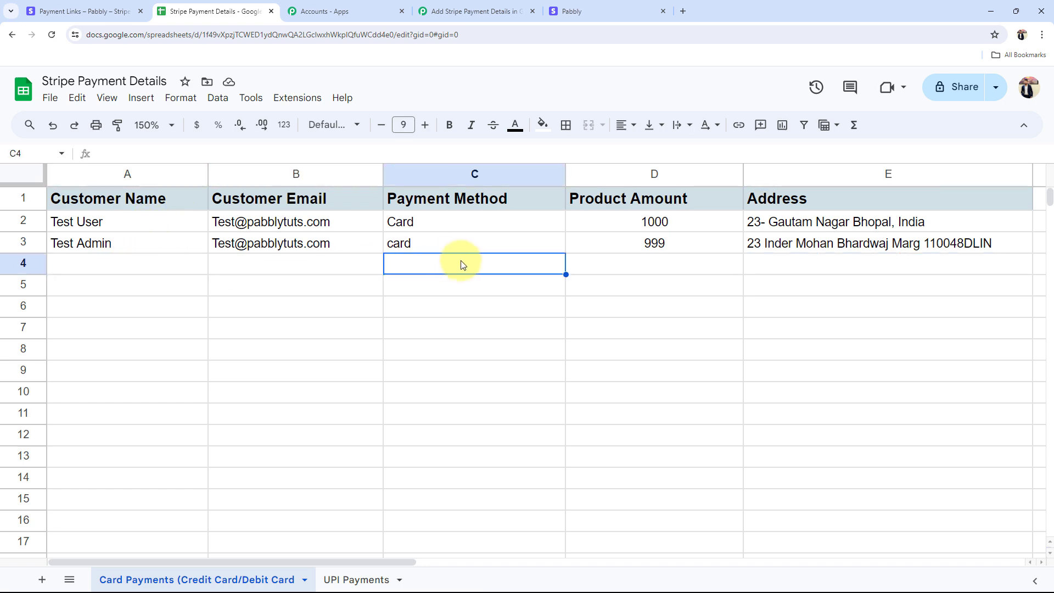
pyautogui.click(696, 265)
pyautogui.click(878, 282)
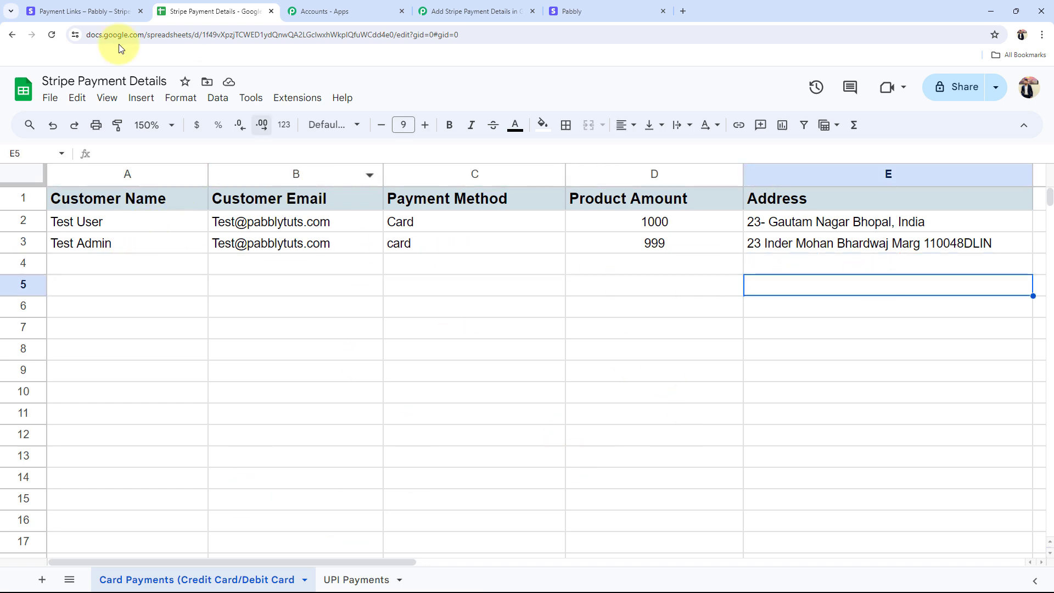
pyautogui.click(77, 11)
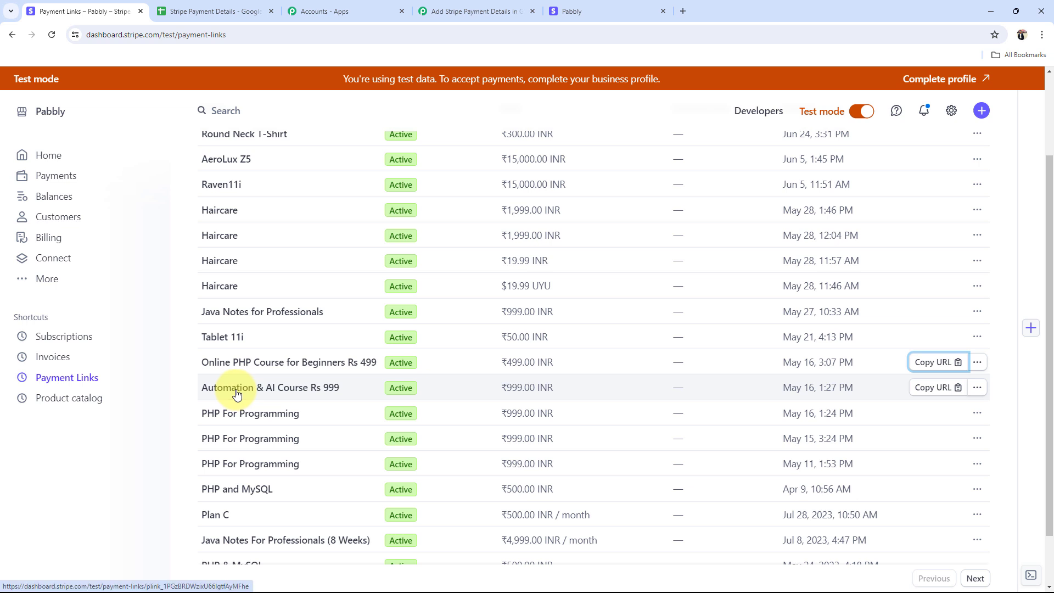
# Step: Copy the Automation & AI Course payment link and open its ₹999 checkout in a new tab
pyautogui.click(923, 387)
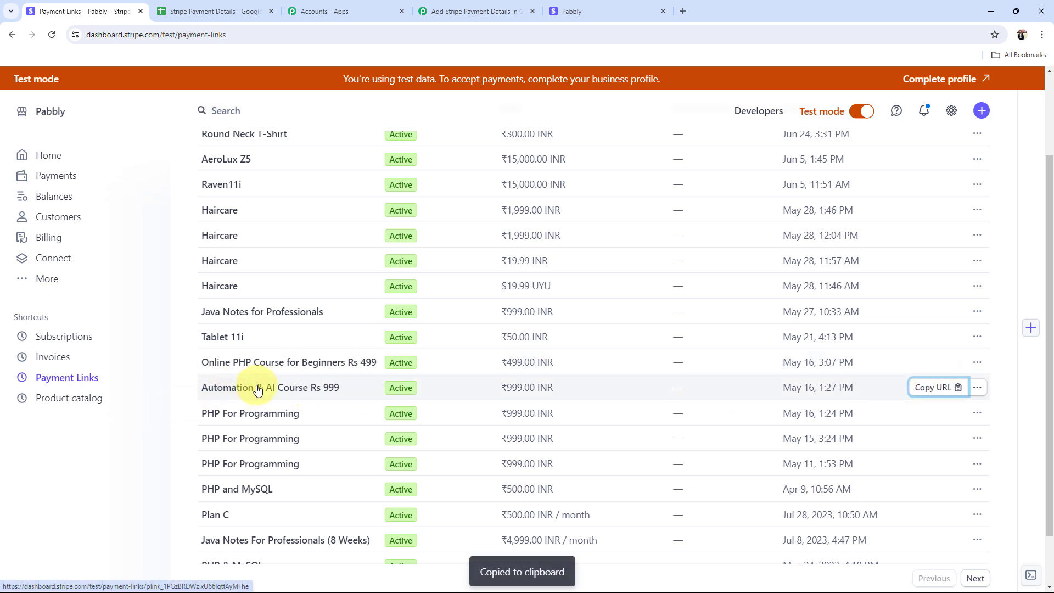
pyautogui.click(663, 10)
pyautogui.click(554, 11)
pyautogui.hotkey('ctrl', 'v')
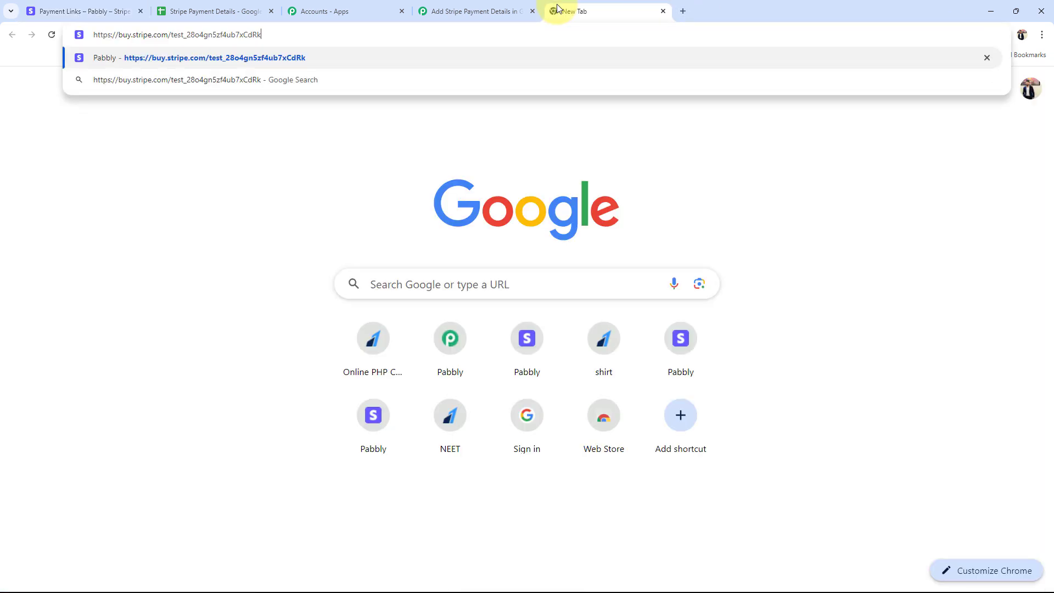
pyautogui.press('Return')
pyautogui.click(258, 9)
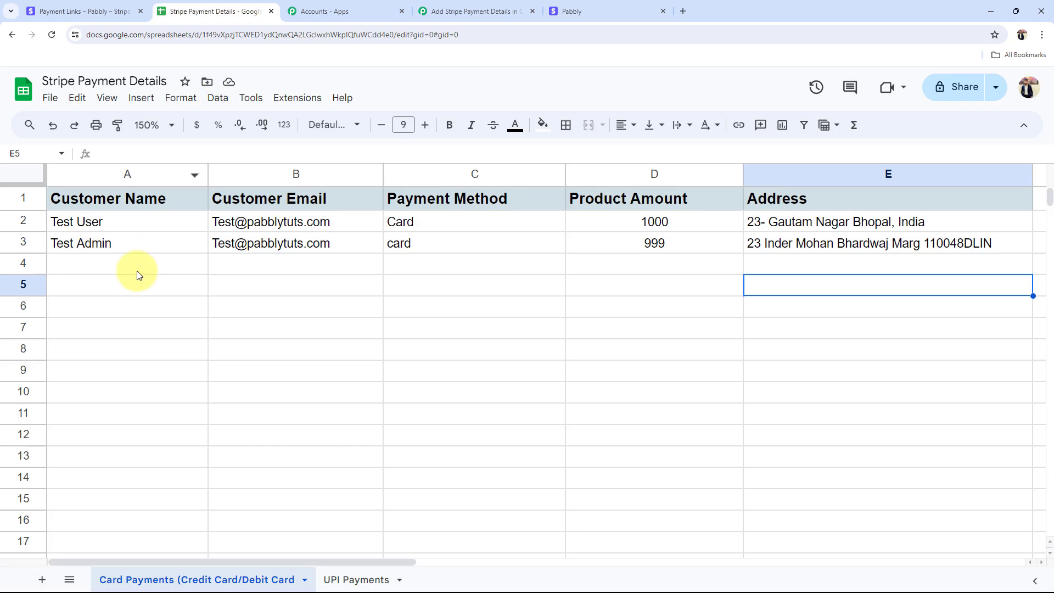
pyautogui.click(574, 11)
# Step: Fill in the saved email, the customer's phone number and full name
pyautogui.click(613, 179)
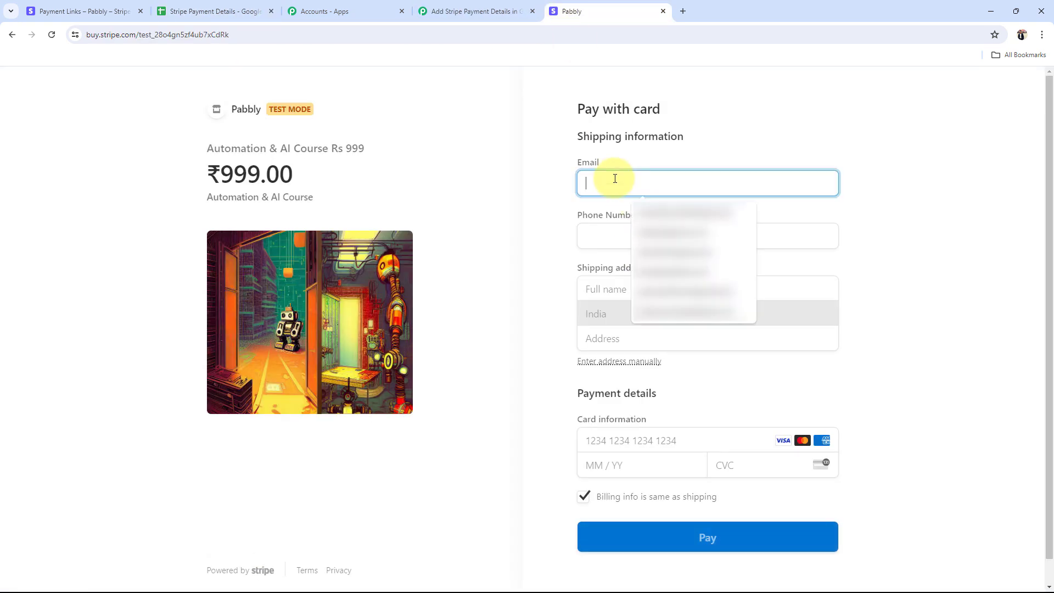
pyautogui.click(694, 312)
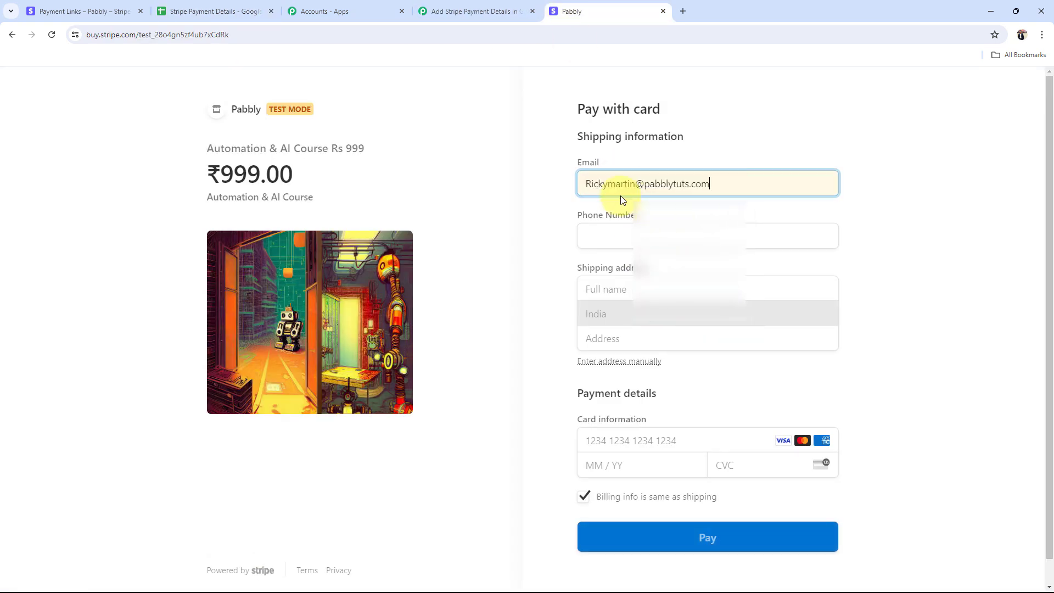
pyautogui.click(629, 231)
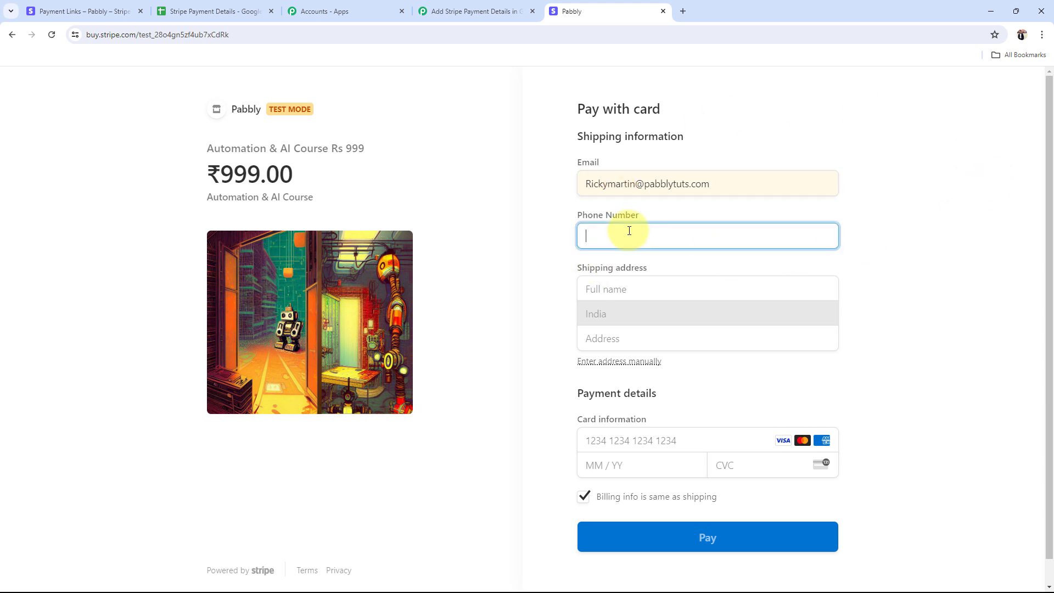
pyautogui.click(626, 291)
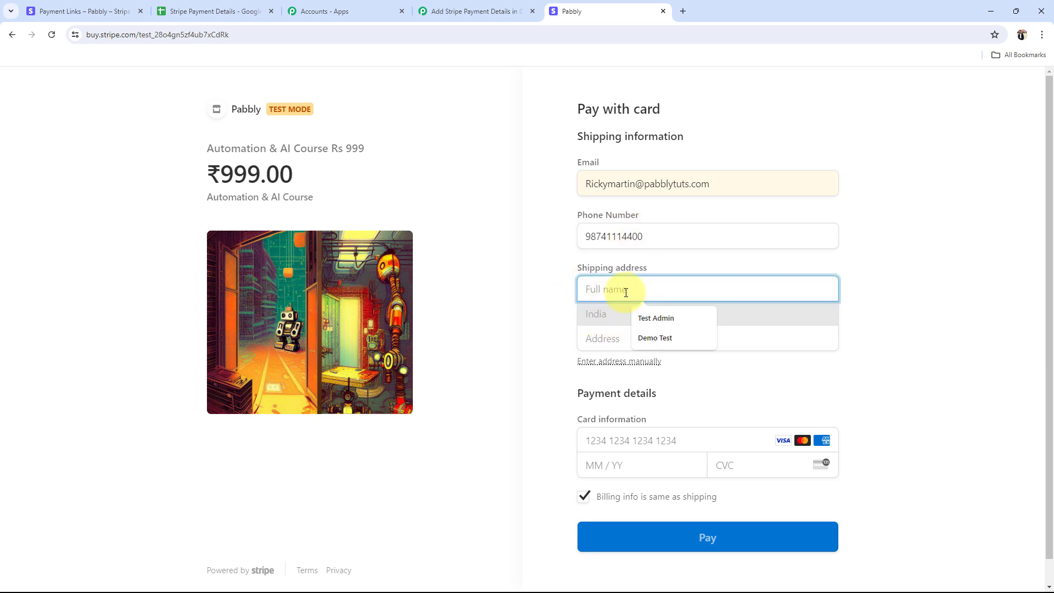
pyautogui.write('R')
pyautogui.press('BackSpace')
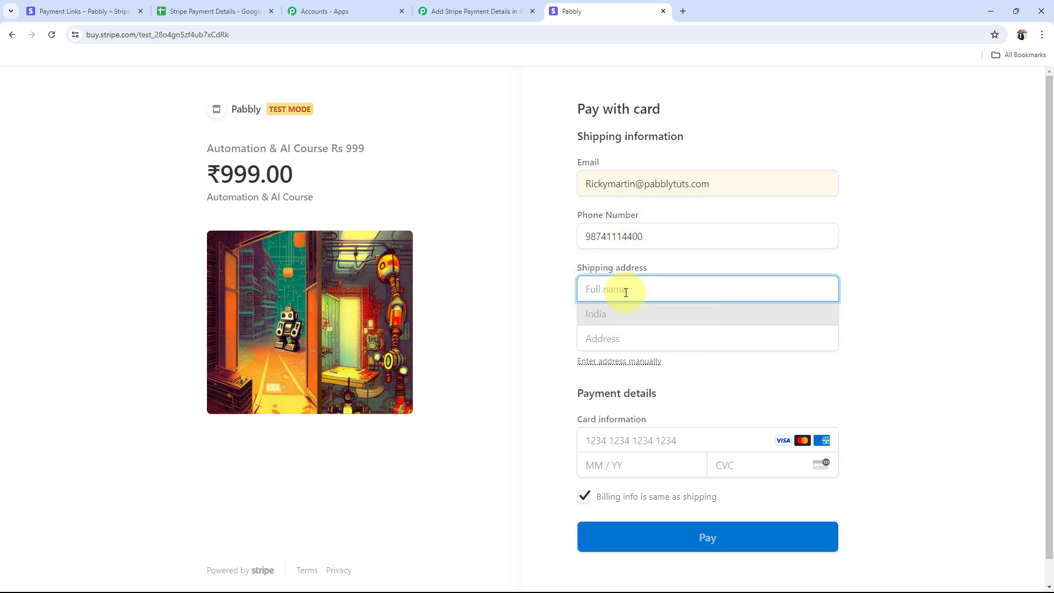
pyautogui.write('Ricky Martin')
# Step: Choose the suggested street address and move to the second address line
pyautogui.press('Tab')
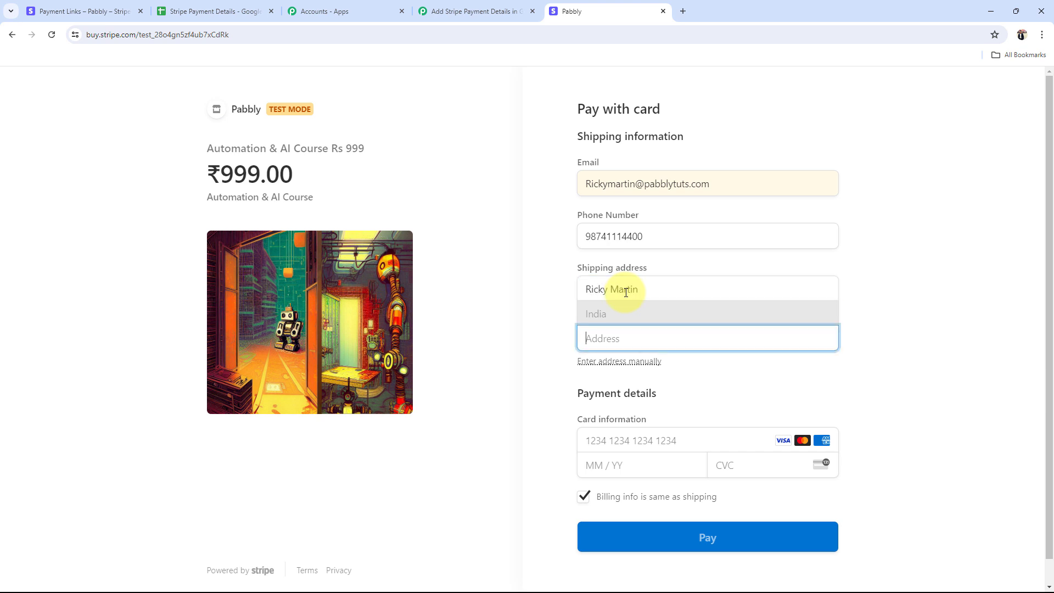
pyautogui.write('32 gau')
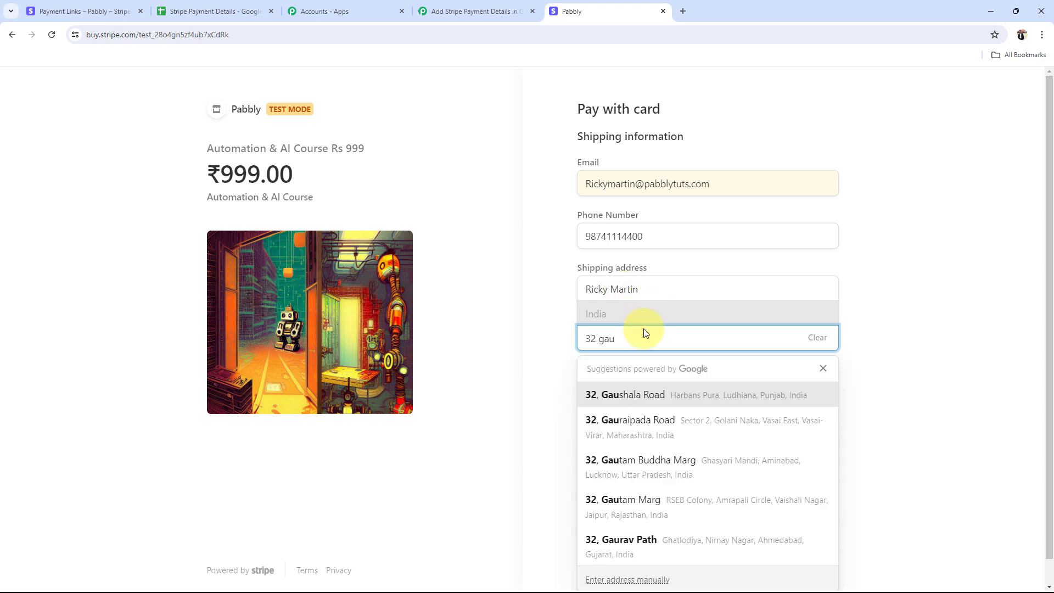
pyautogui.click(645, 468)
pyautogui.click(571, 426)
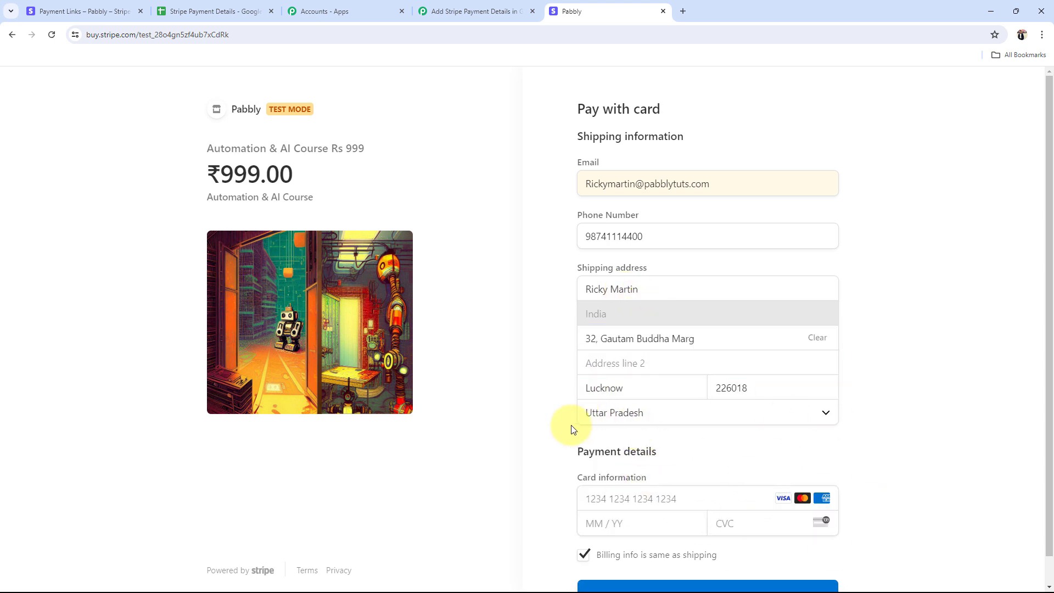
pyautogui.click(607, 368)
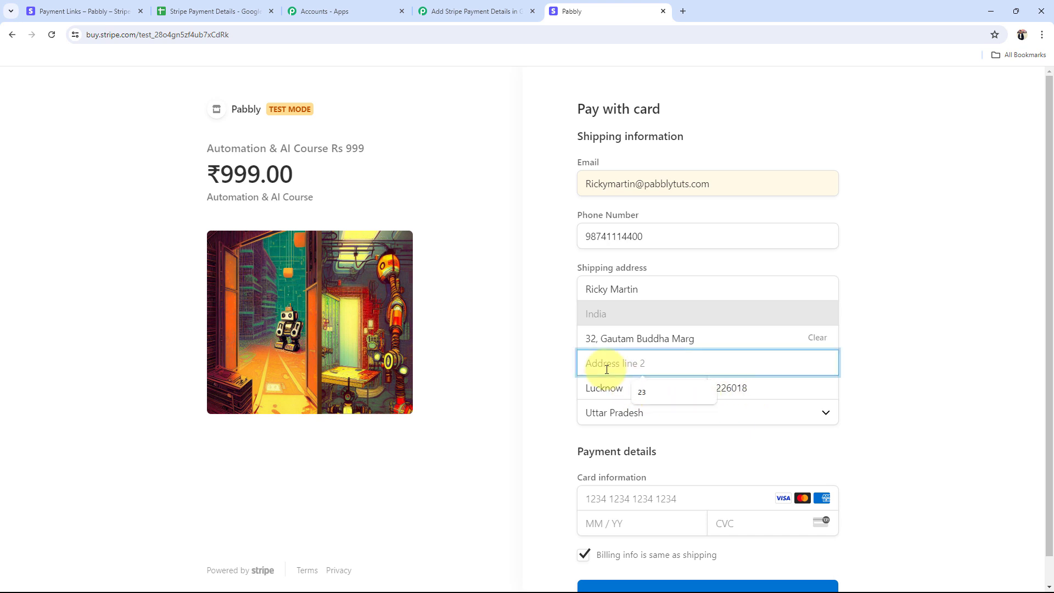
# Step: Complete the second address line of the shipping address
pyautogui.write('45')
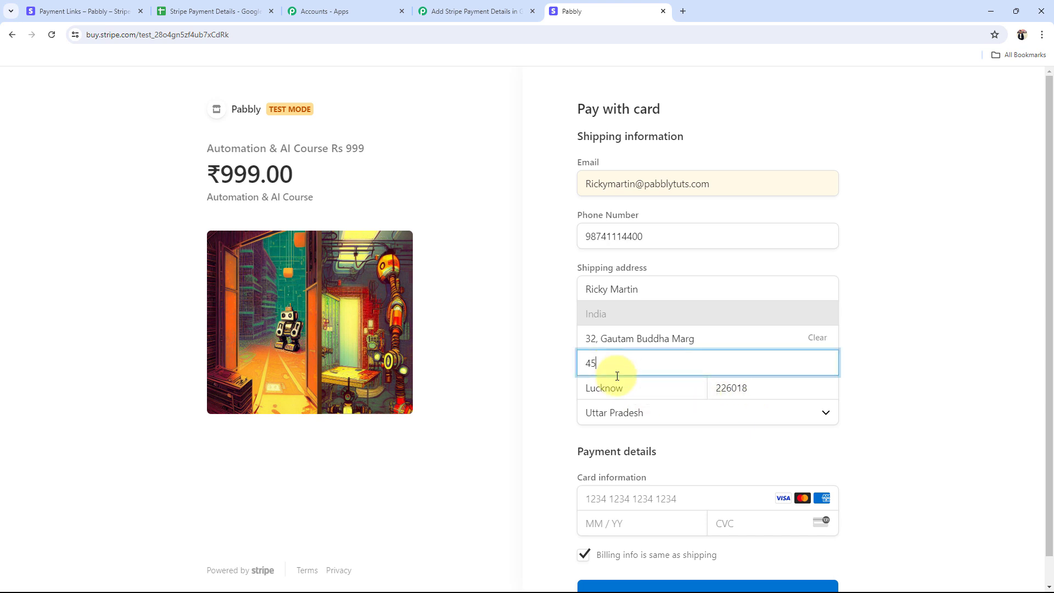
pyautogui.click(541, 505)
pyautogui.scroll(-1, 548, 511)
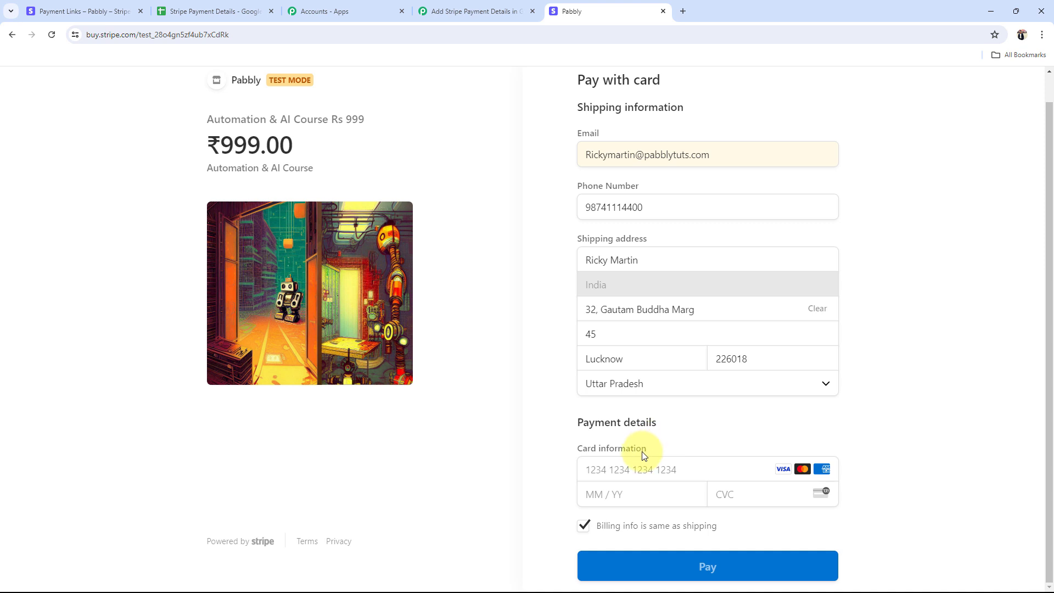
pyautogui.click(639, 463)
pyautogui.write('4111 11')
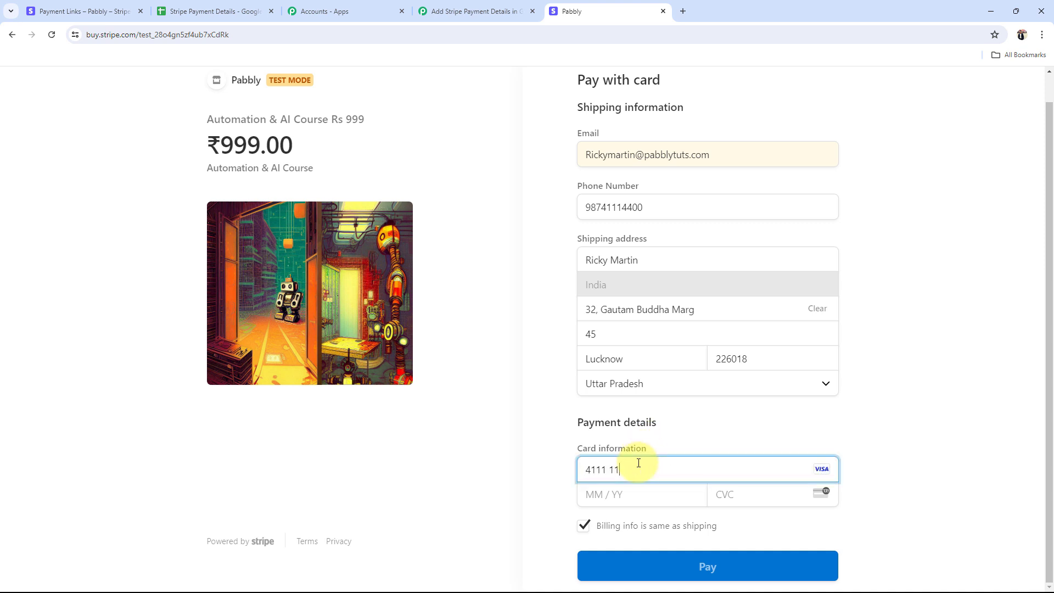
pyautogui.write('11 1111 1111')
pyautogui.click(635, 496)
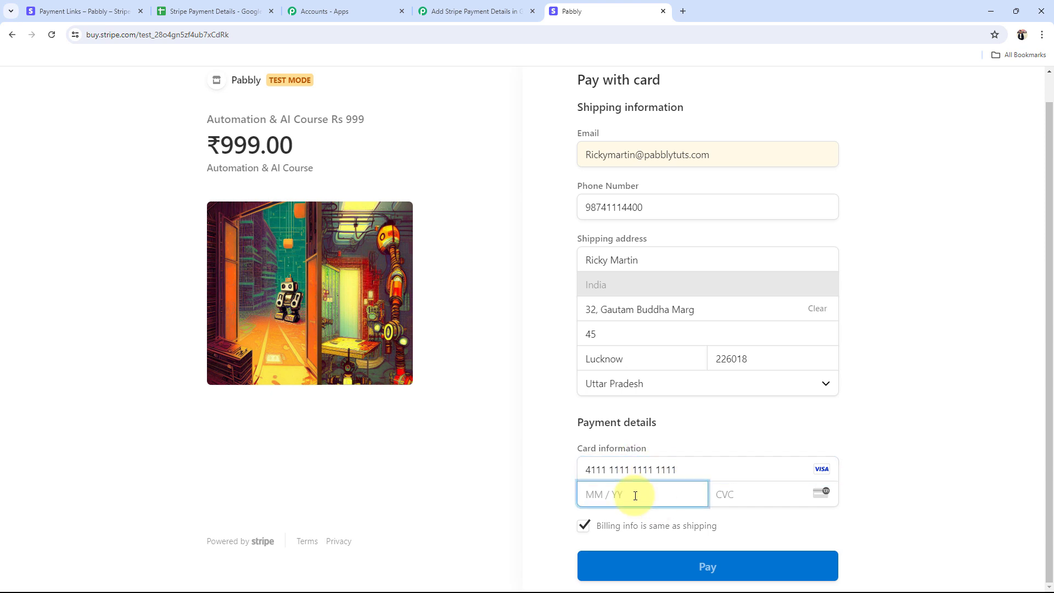
pyautogui.write('03 / 32')
pyautogui.click(743, 499)
pyautogui.write('123')
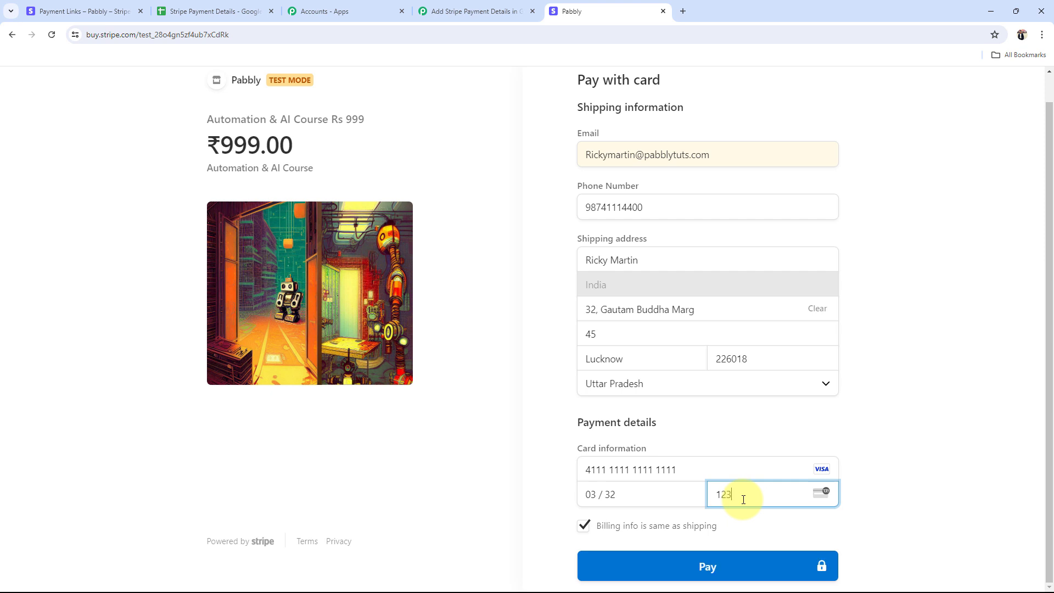
pyautogui.click(708, 570)
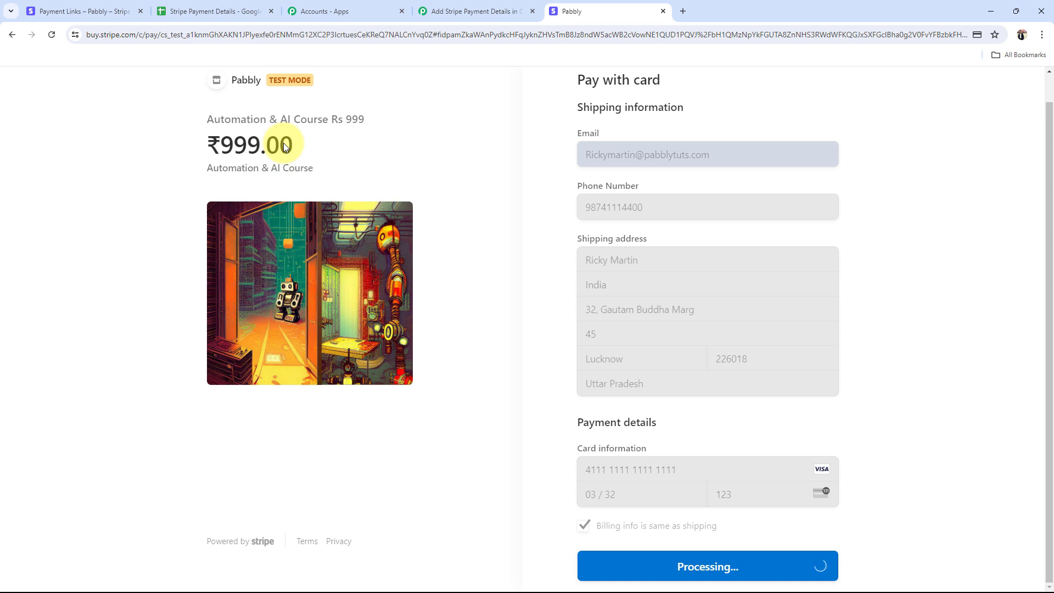
# Step: Verify row 4's name, email, card method, 999 amount and address, then return to Pabbly
pyautogui.click(176, 11)
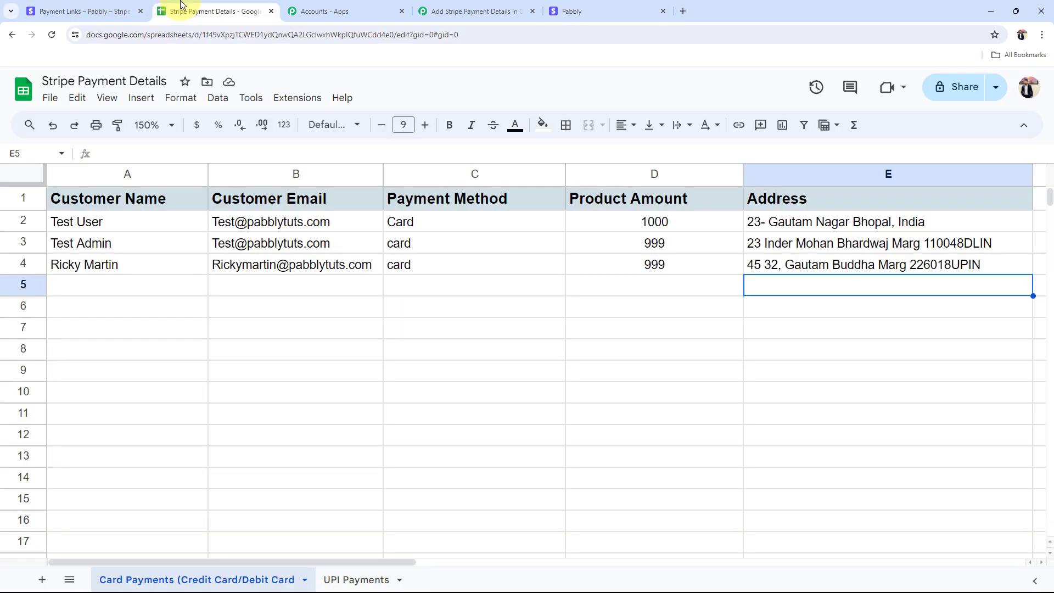
pyautogui.click(103, 264)
pyautogui.click(292, 264)
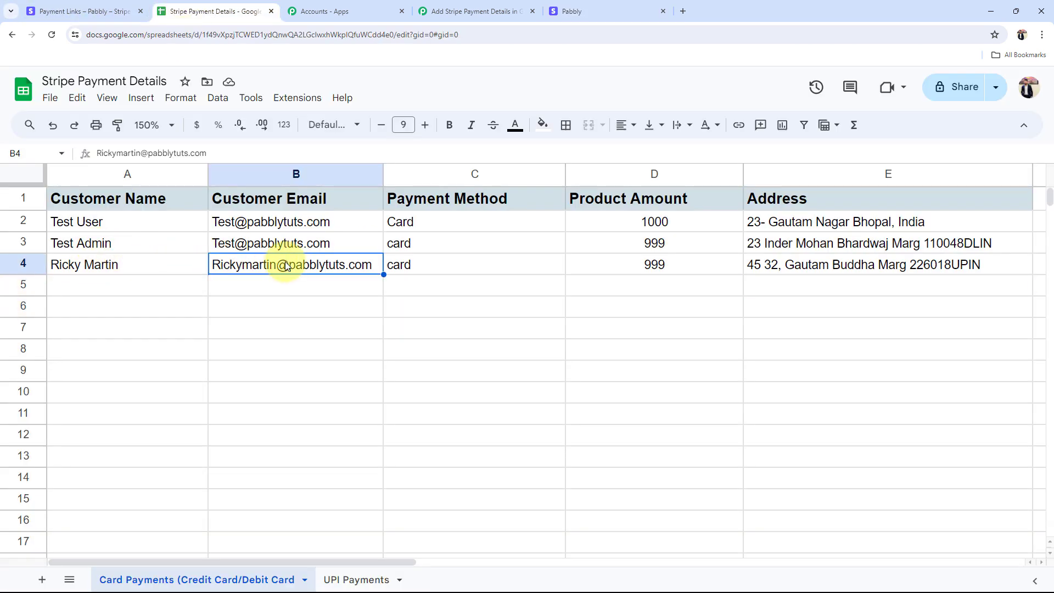
pyautogui.doubleClick(954, 265)
pyautogui.click(871, 293)
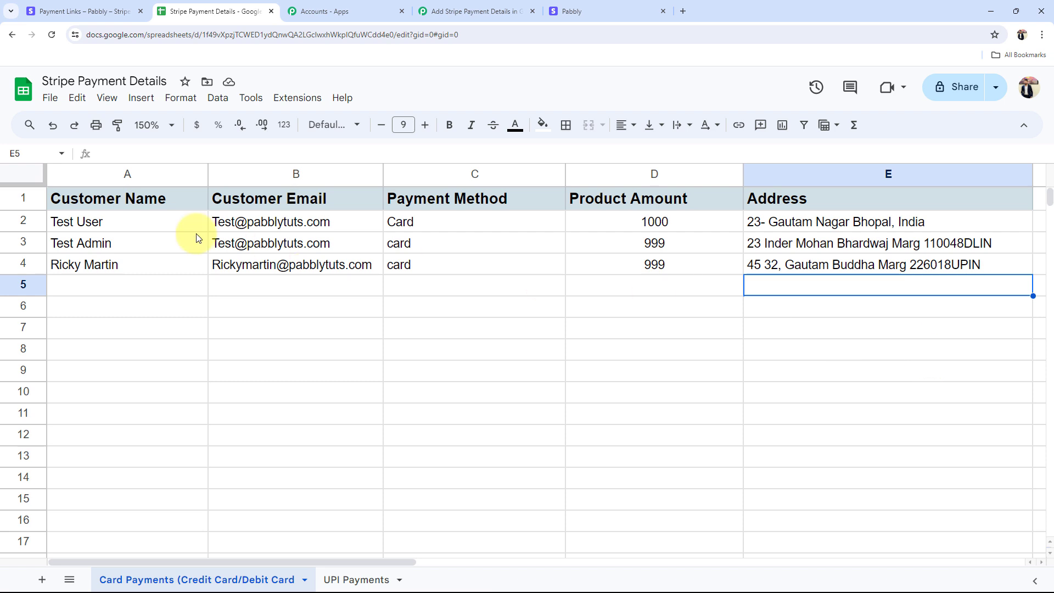
pyautogui.click(84, 267)
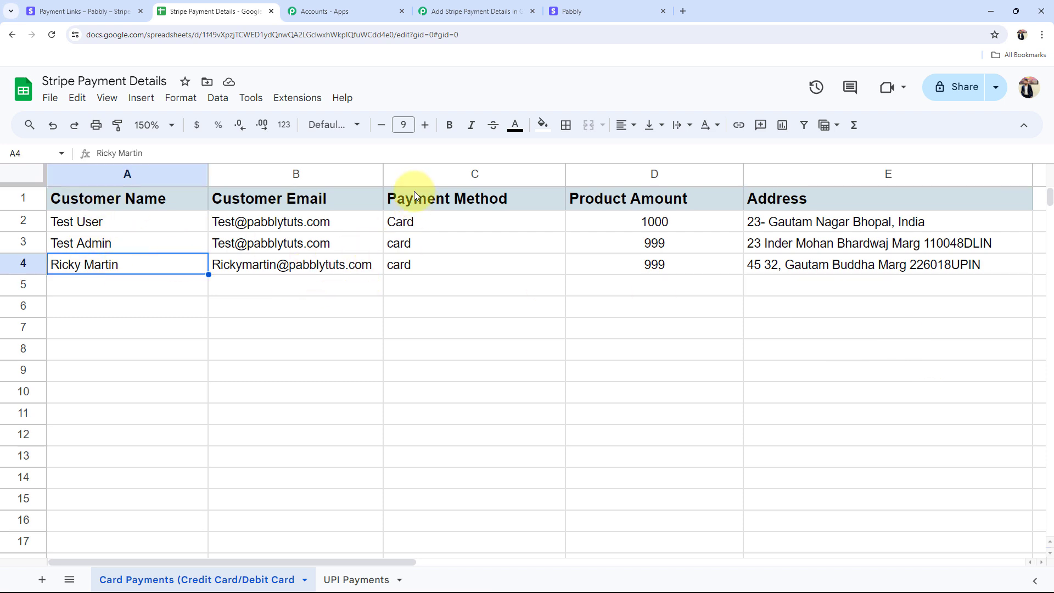
pyautogui.click(409, 266)
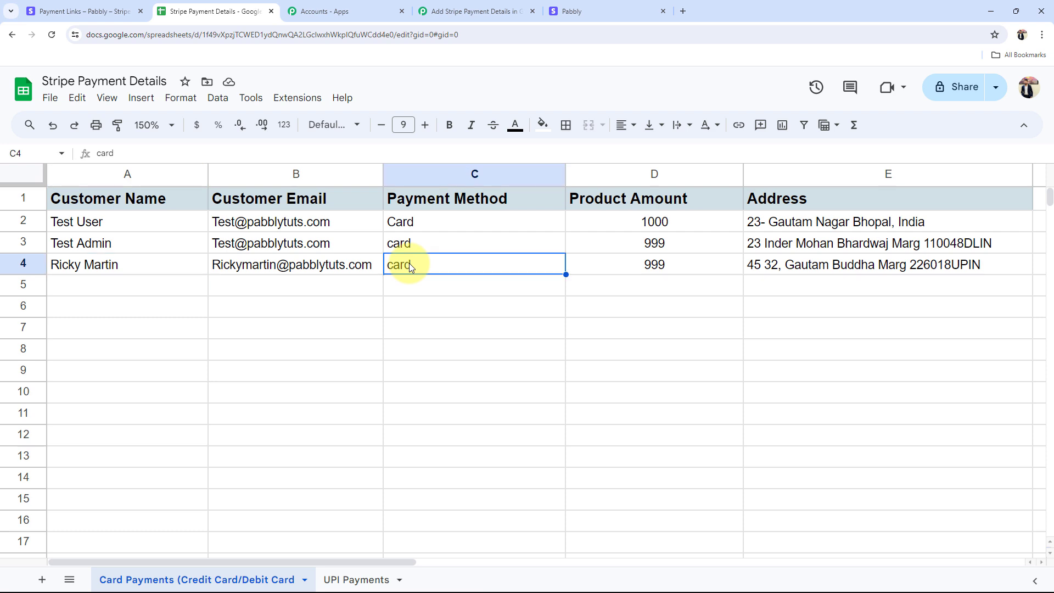
pyautogui.click(637, 270)
pyautogui.click(767, 265)
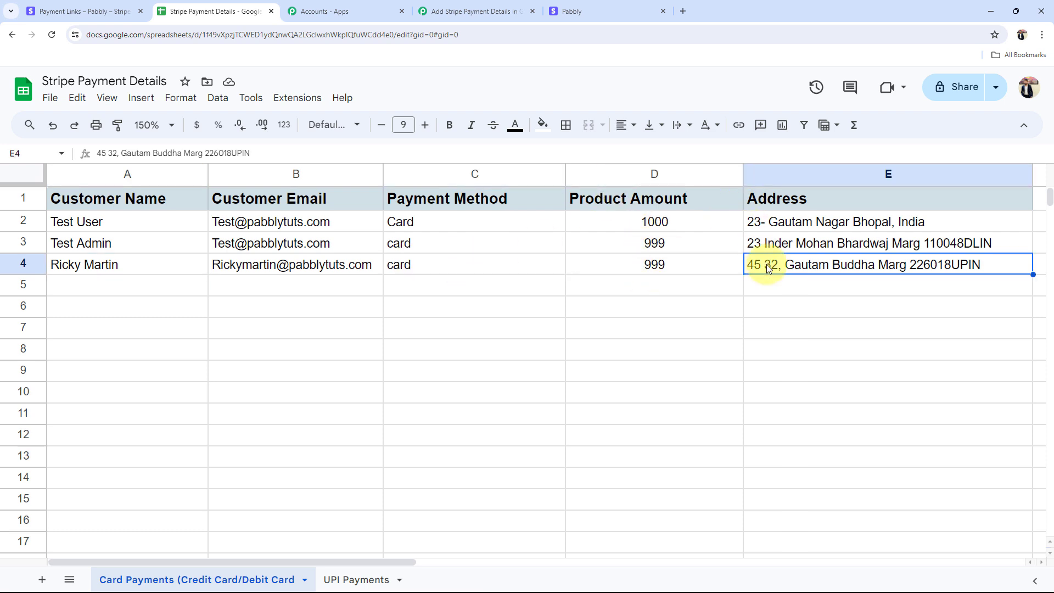
pyautogui.click(497, 10)
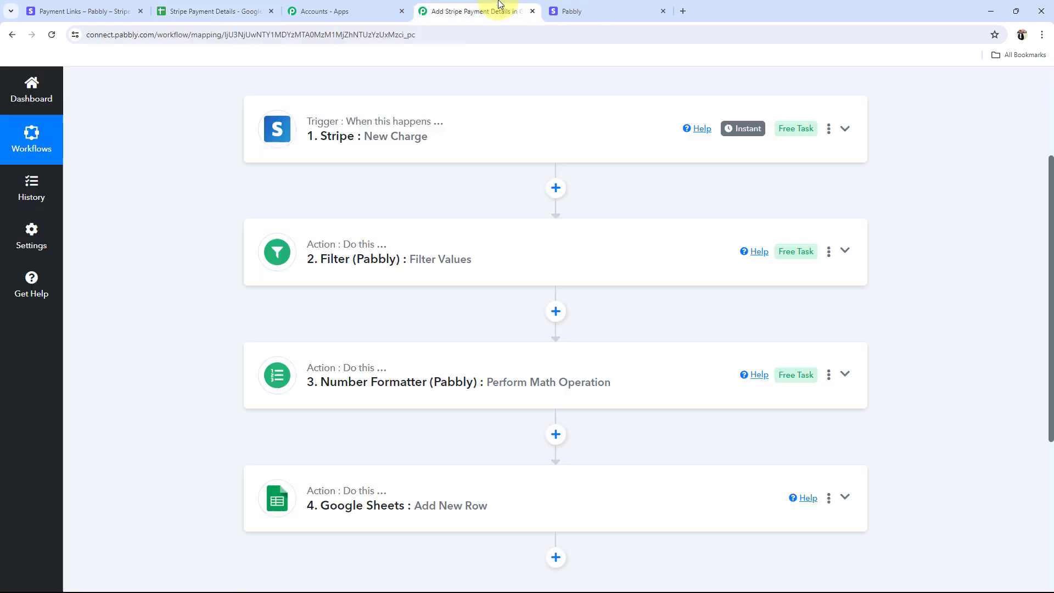
pyautogui.click(663, 11)
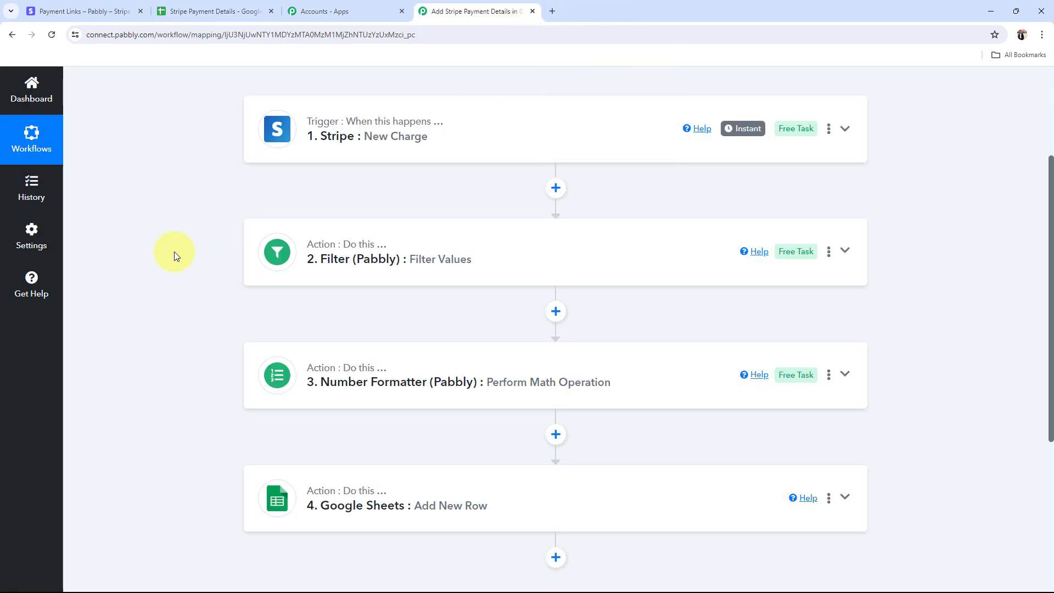